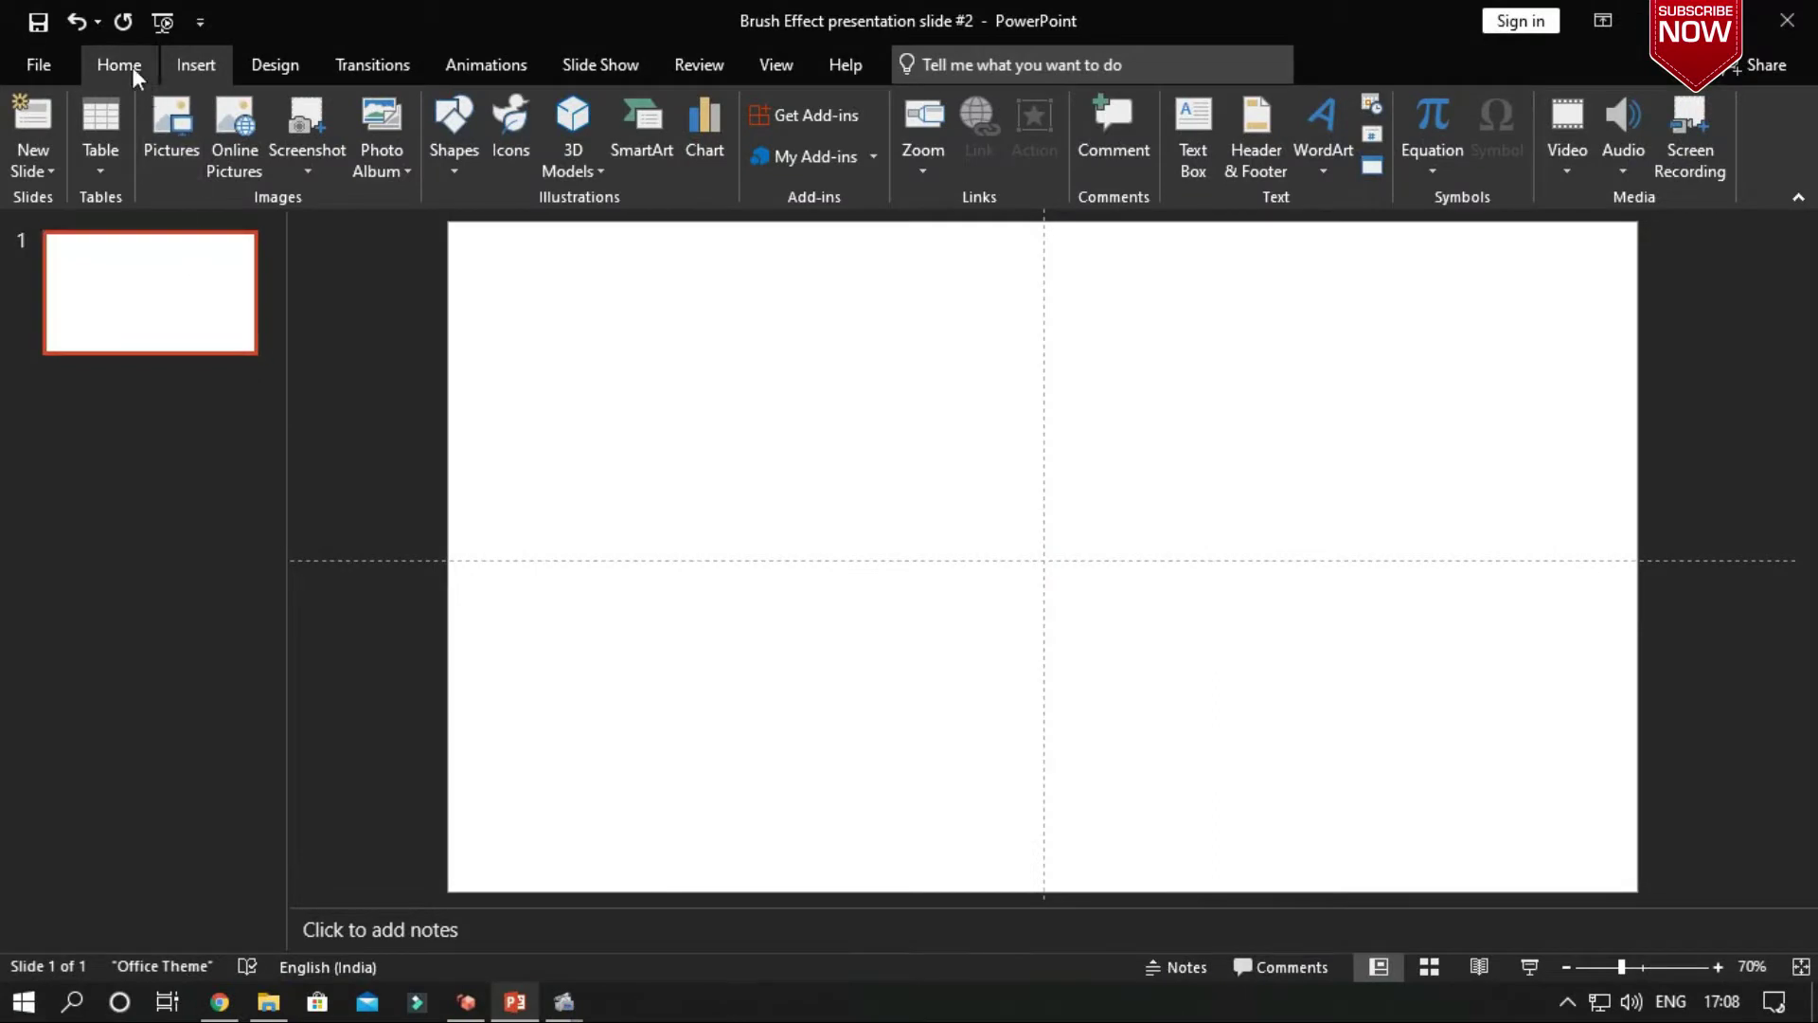
Insert a text box containing the letter A in the slide's upper-right area.
click(123, 66)
click(190, 69)
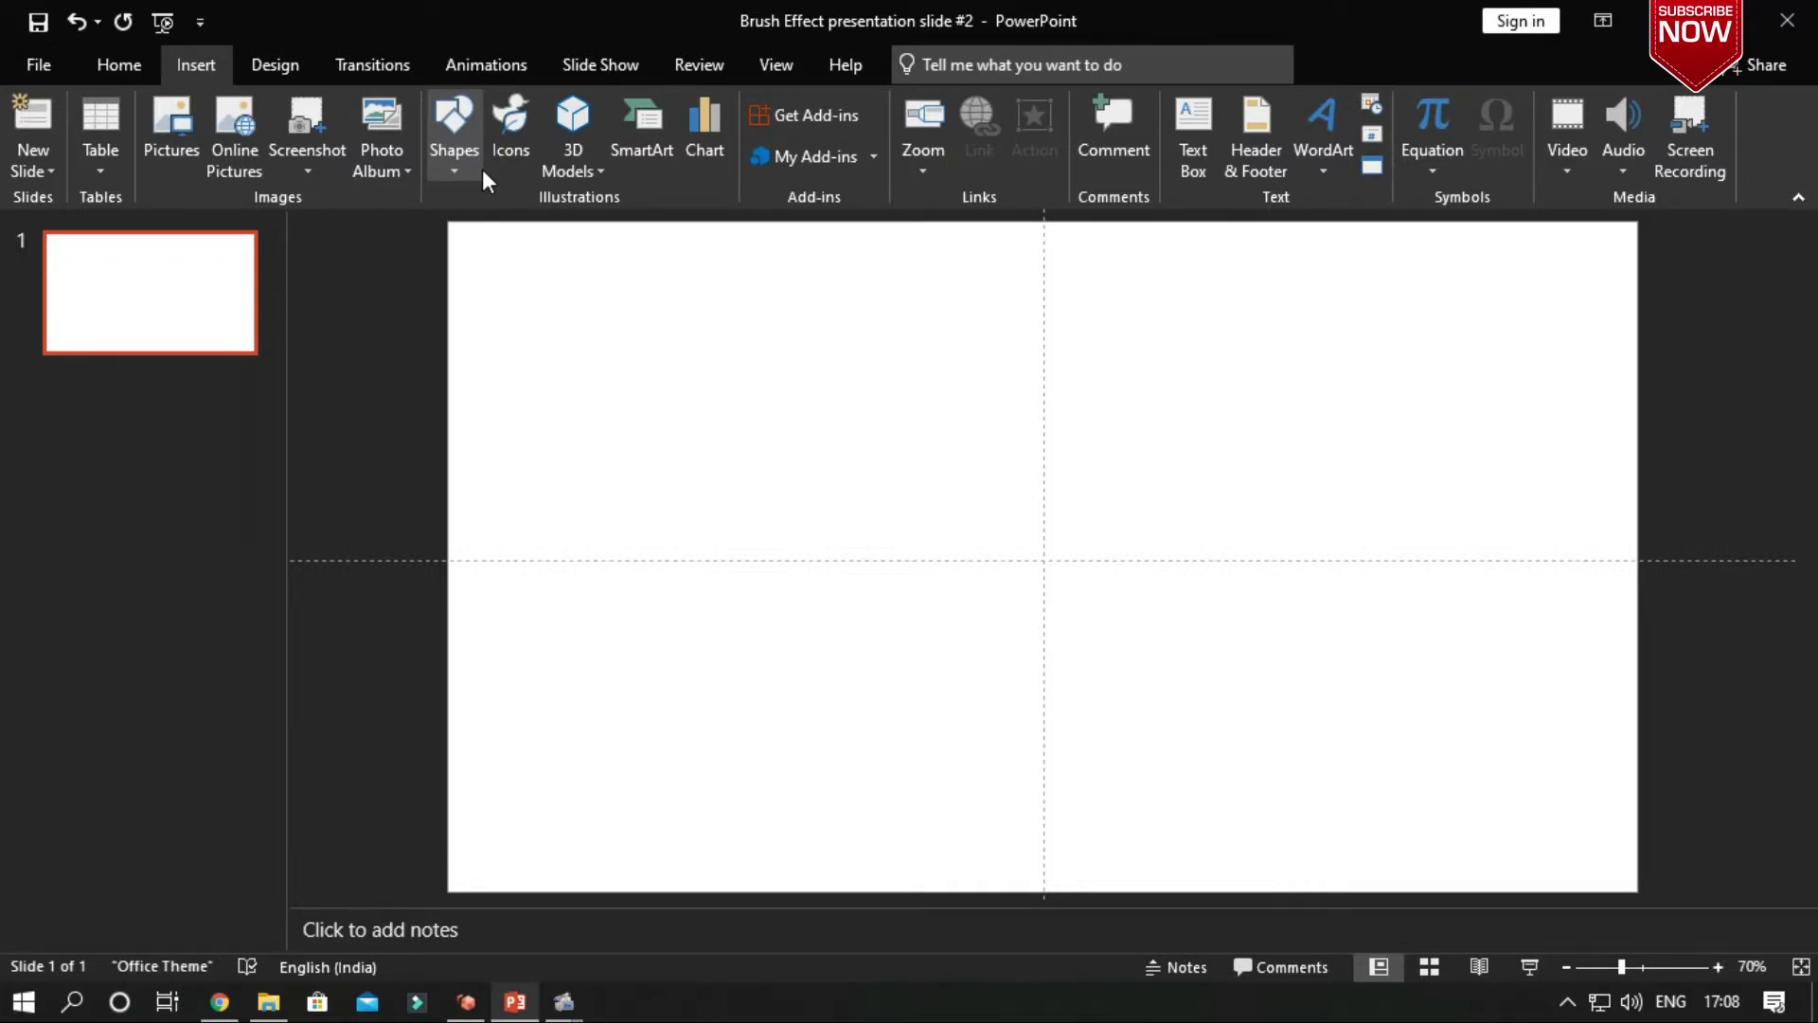
click(462, 169)
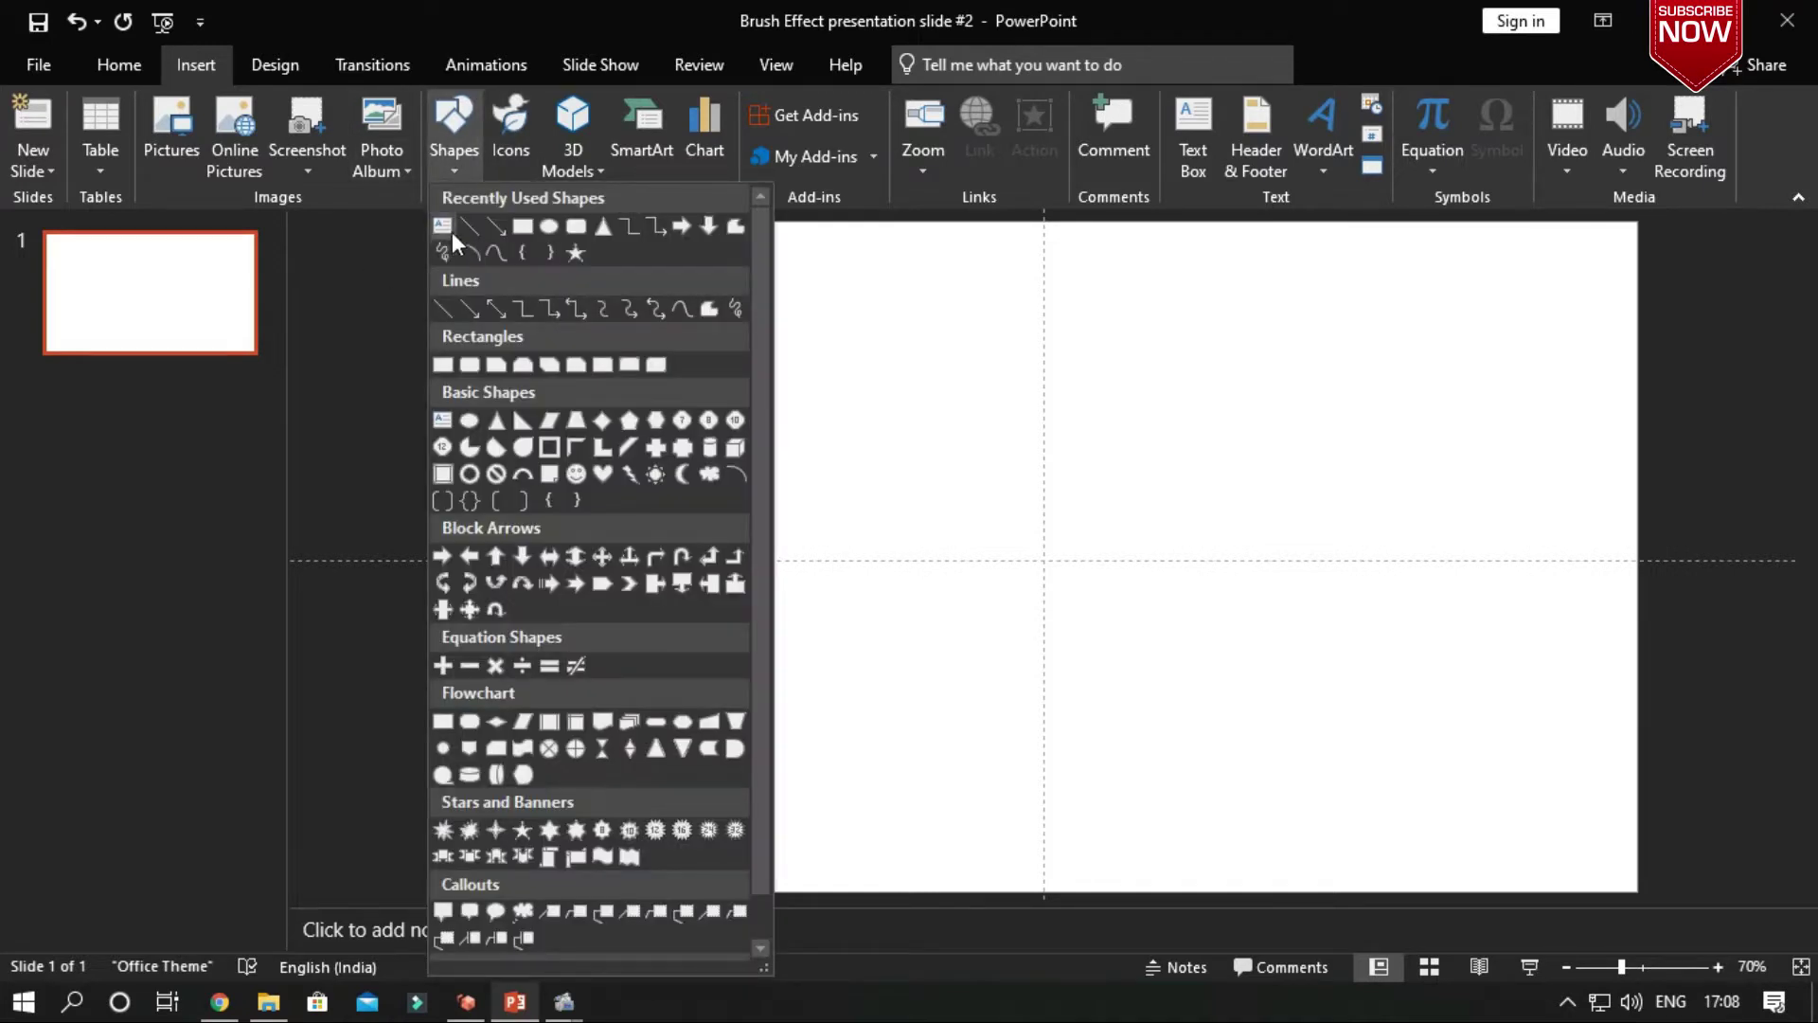
click(451, 231)
drag(1103, 349, 1359, 507)
drag(1197, 353, 1405, 356)
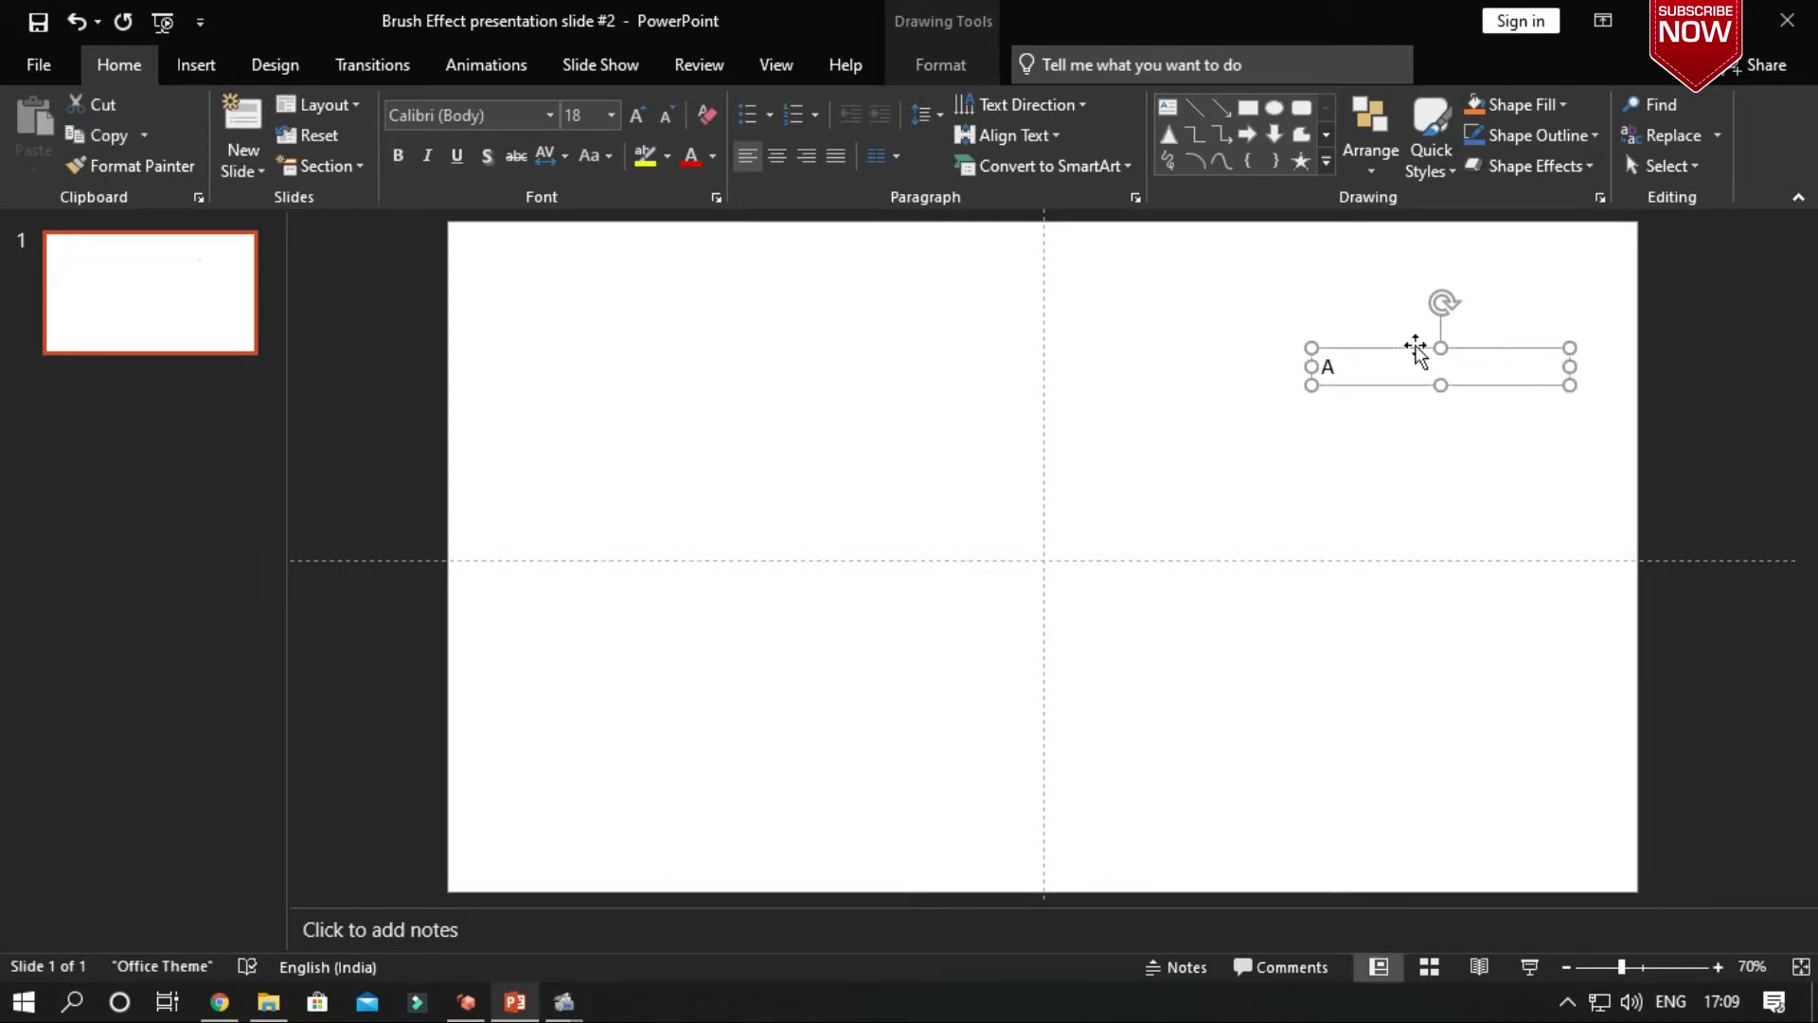
Enlarge the letter A to font size 239.
click(637, 114)
click(637, 115)
click(636, 114)
click(636, 115)
click(637, 114)
click(637, 114)
click(636, 115)
click(636, 115)
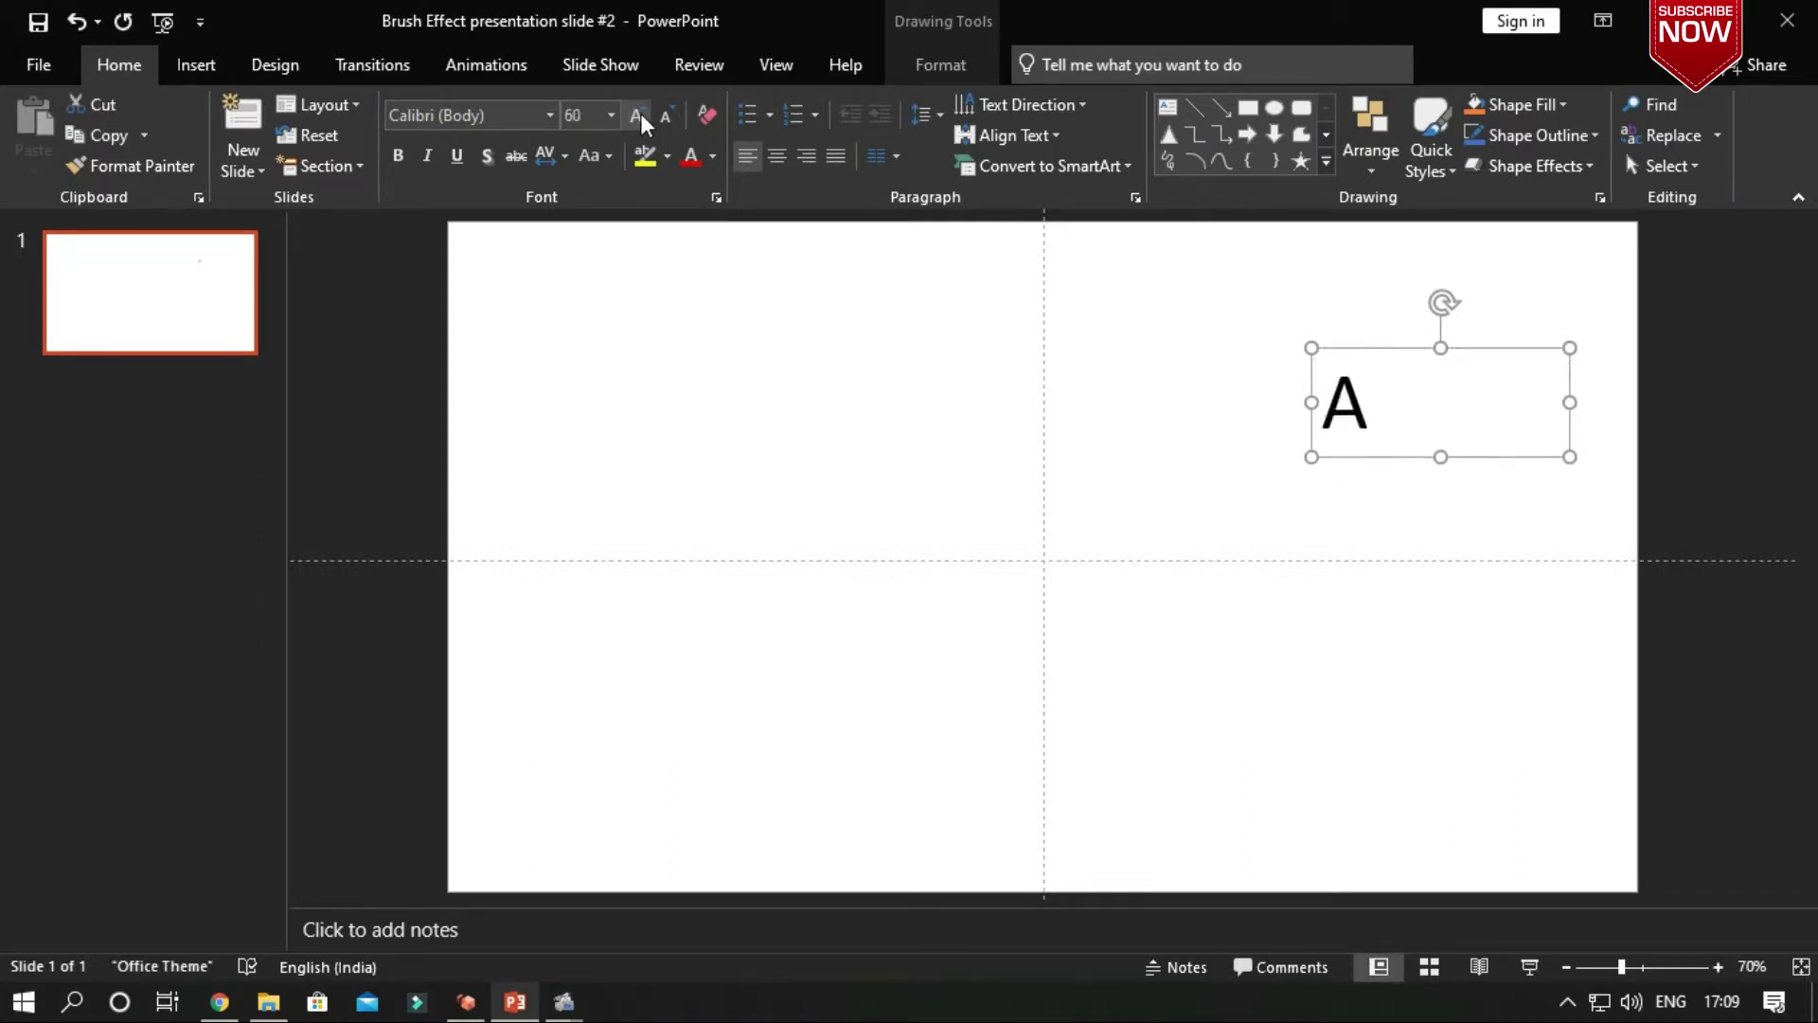
click(640, 114)
click(640, 115)
click(640, 115)
click(640, 115)
click(640, 115)
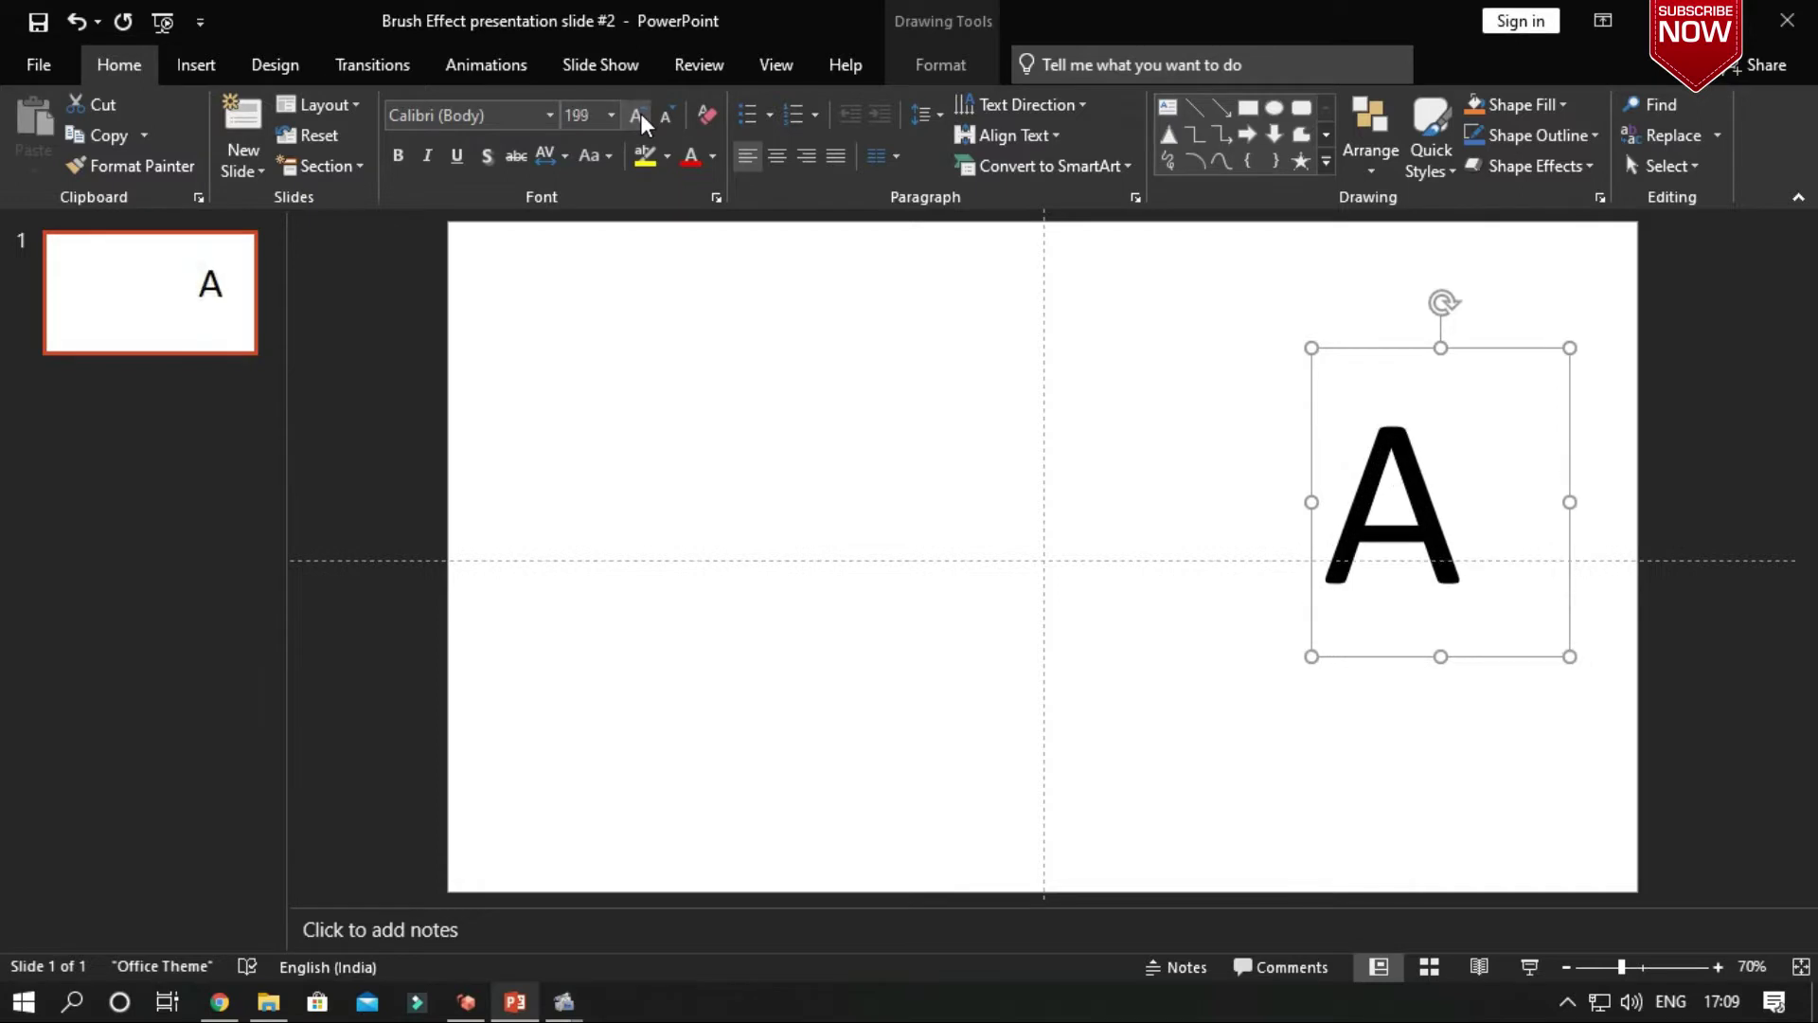
click(641, 114)
click(640, 115)
click(640, 114)
click(640, 115)
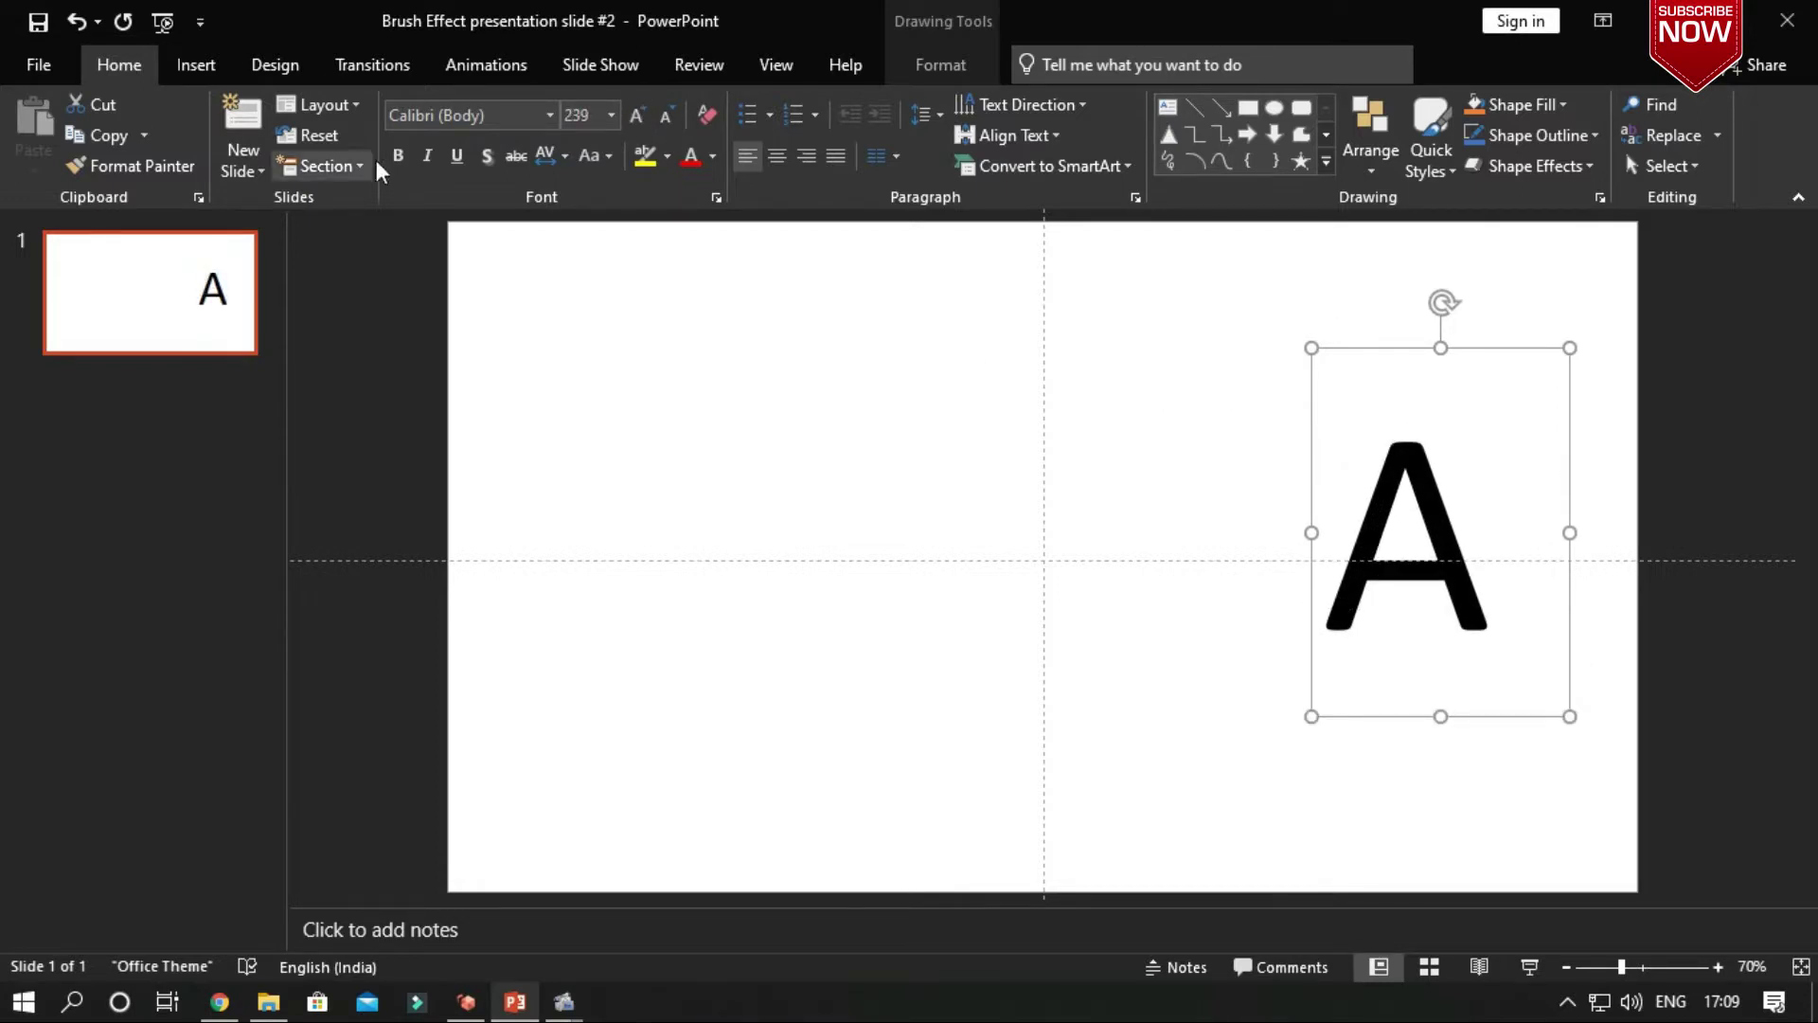
Apply the LORD OF THE RING font to the text box and replace its letter with H.
text(LORD OF THE RING)
key(Return)
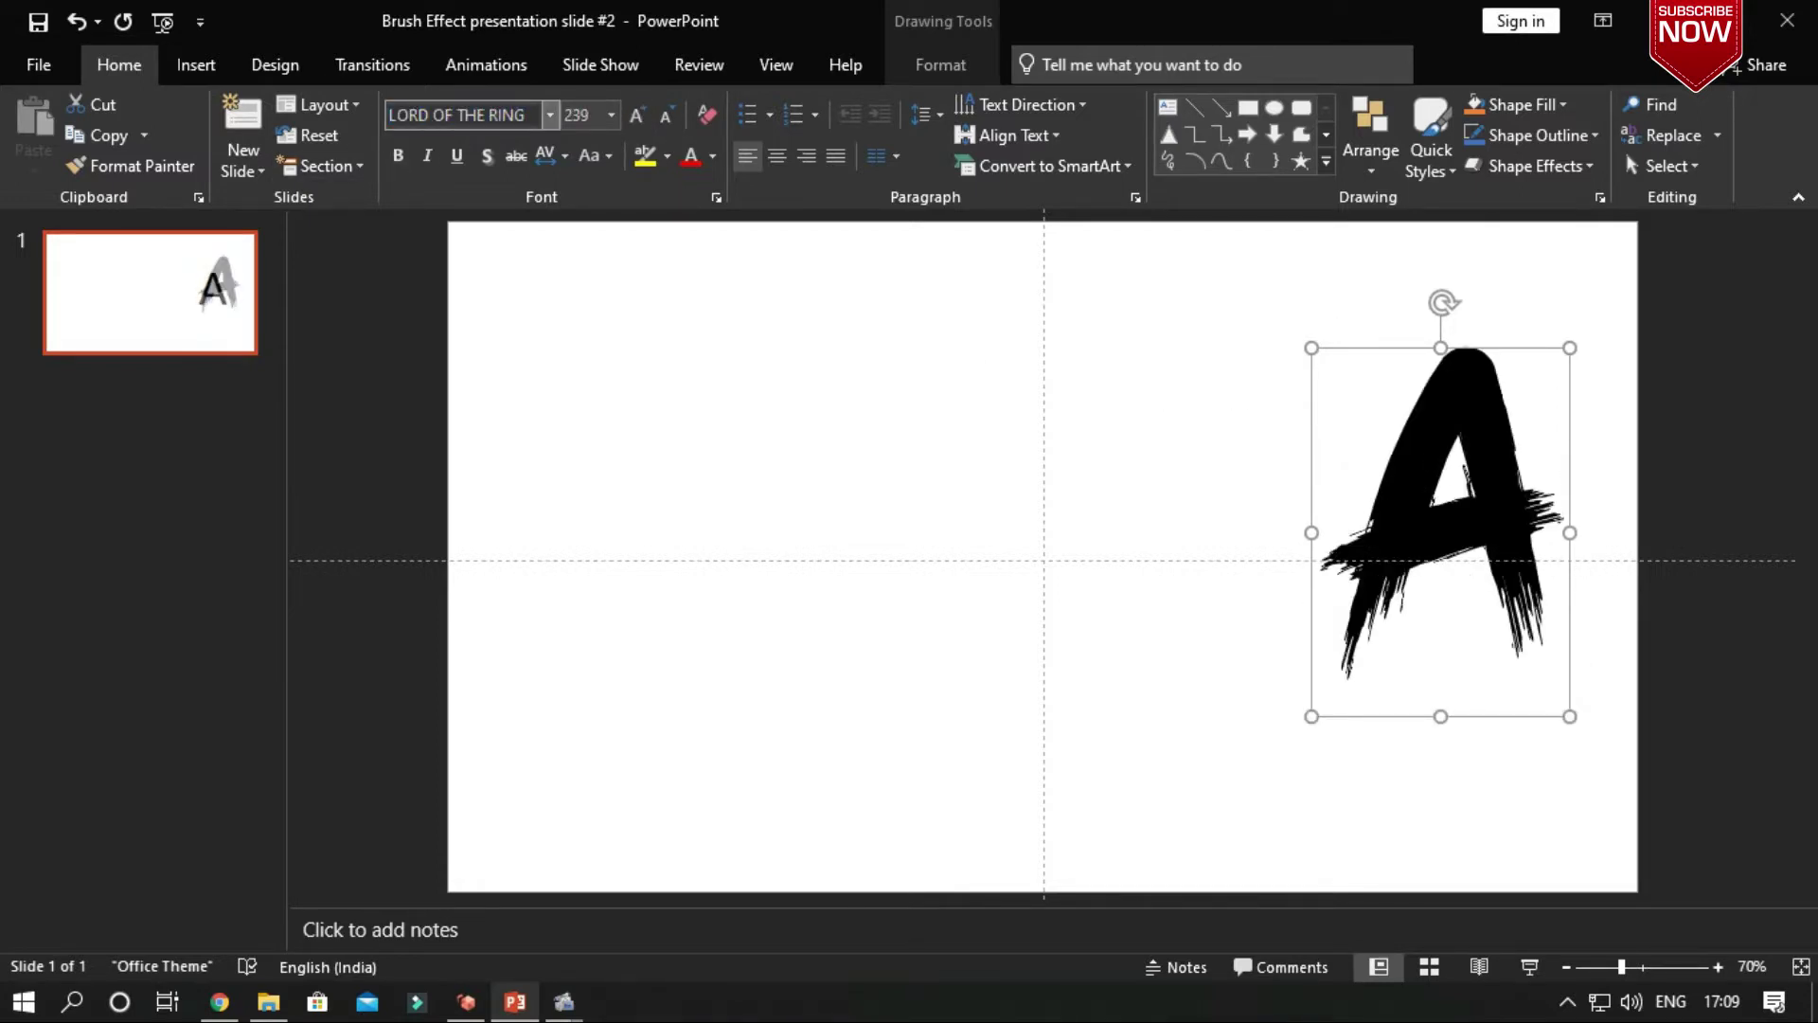
key(BackSpace)
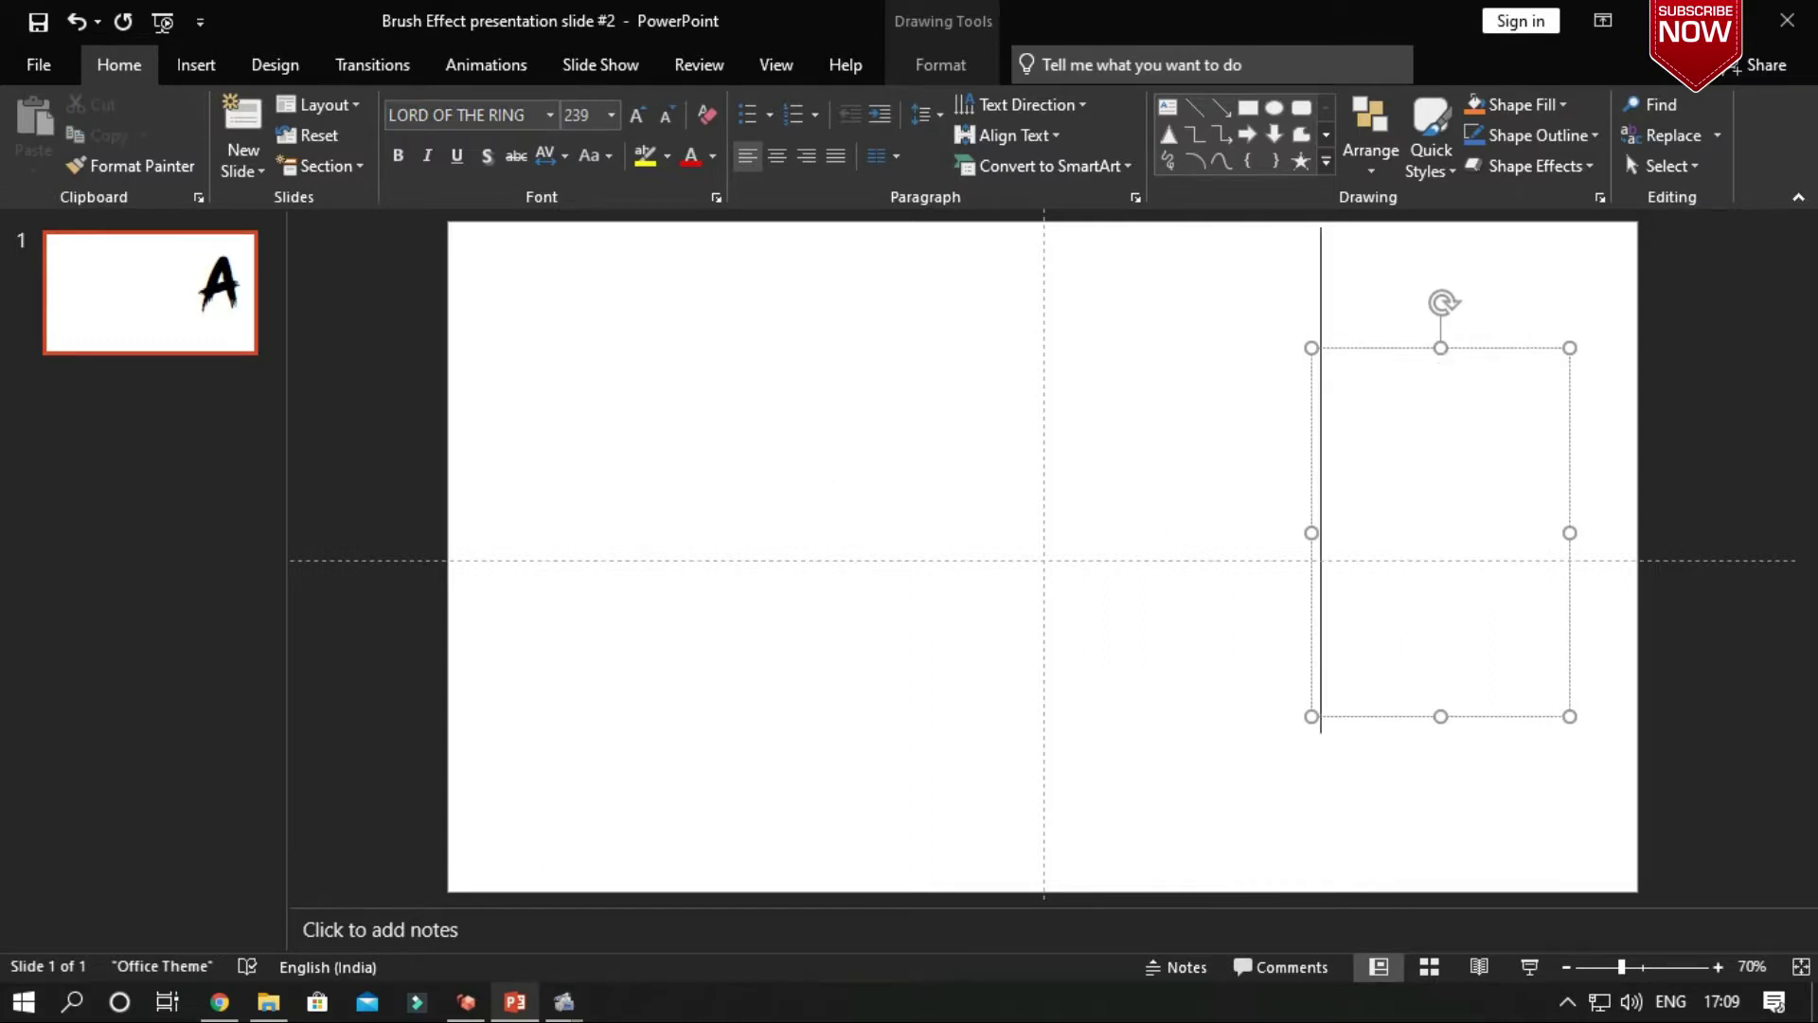
text(H)
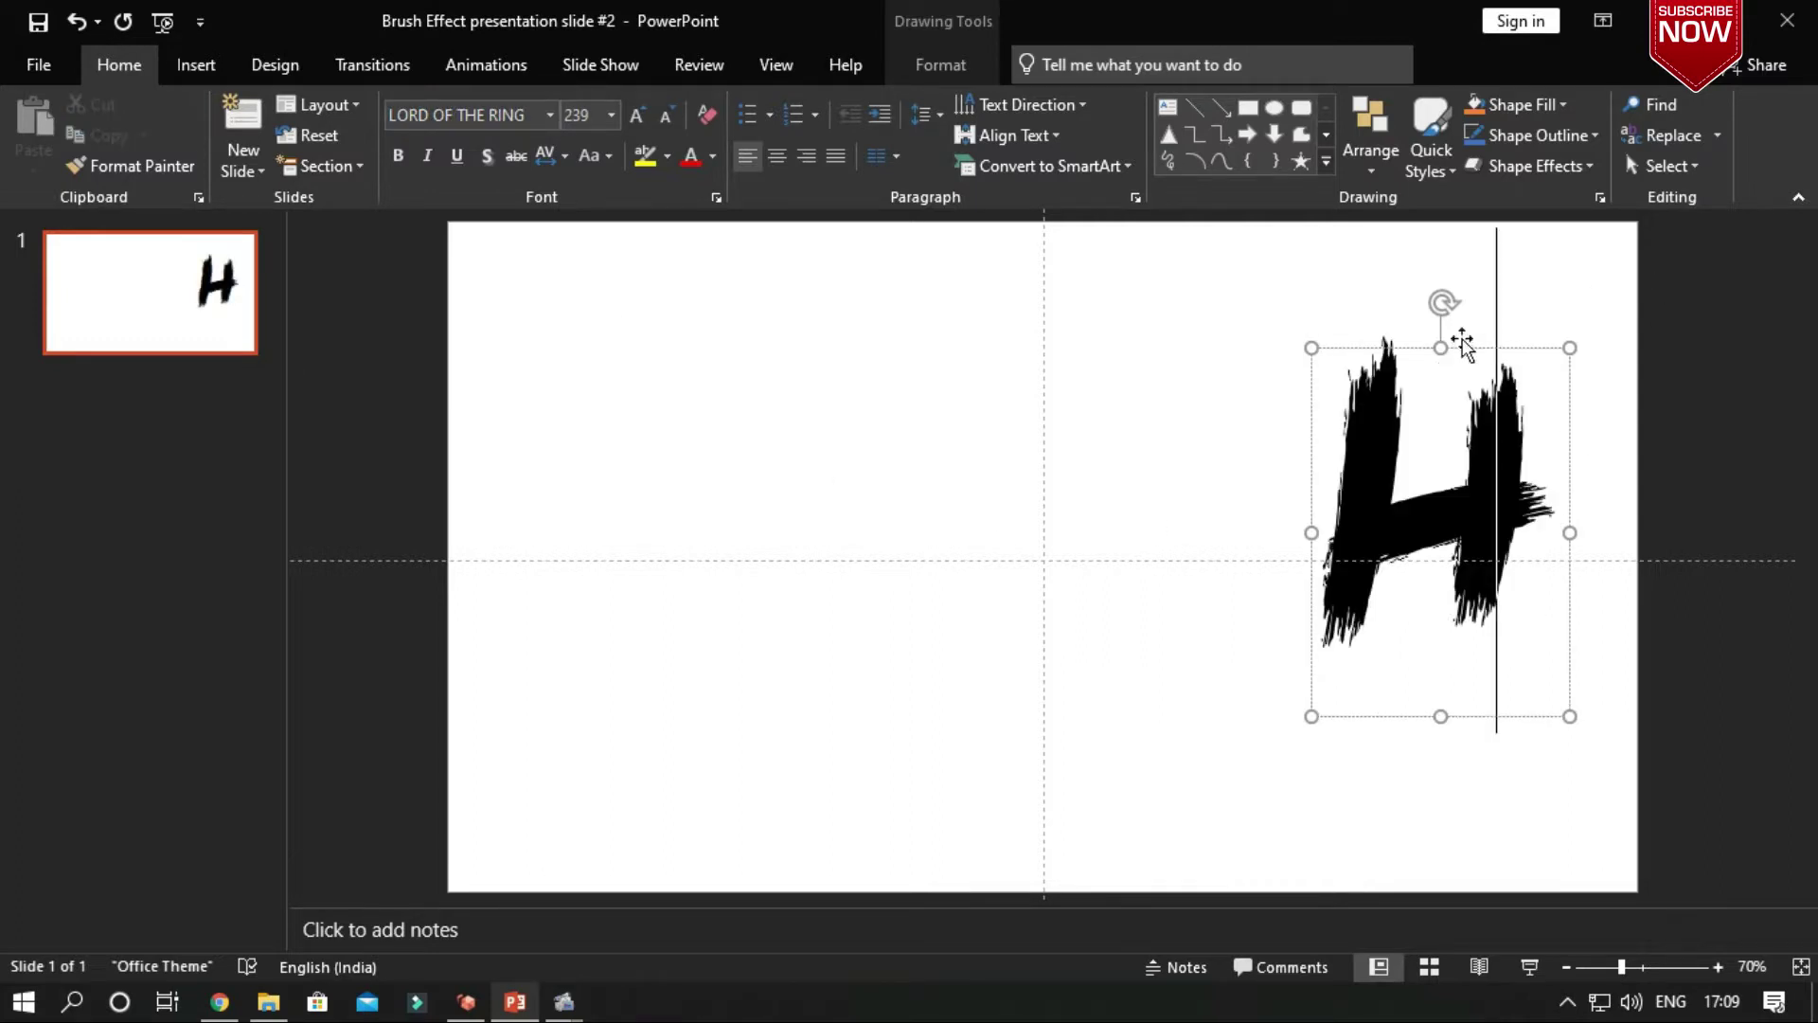
Reduce the letter H to font size 199 and move its text box to the middle of the slide.
click(667, 114)
click(666, 115)
click(667, 115)
click(667, 115)
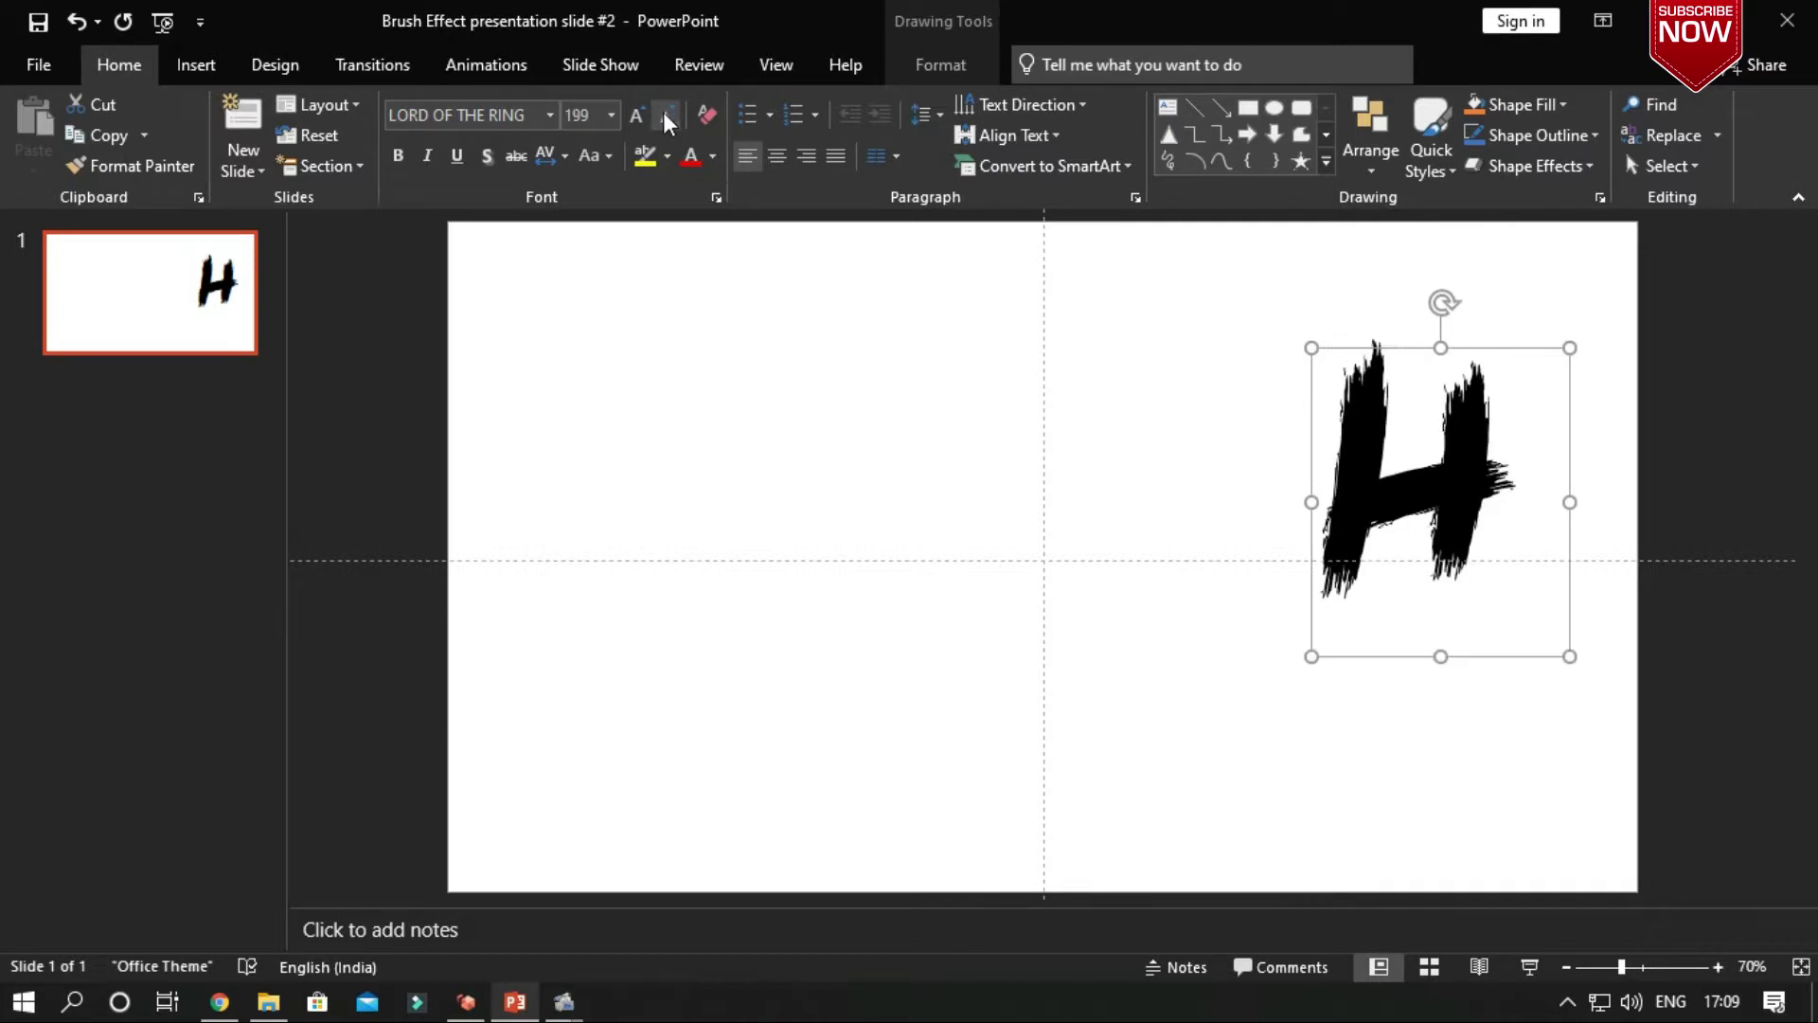
mouse_move(1400, 346)
mouse_down()
mouse_move(1281, 345)
mouse_move(996, 417)
mouse_up()
click(721, 404)
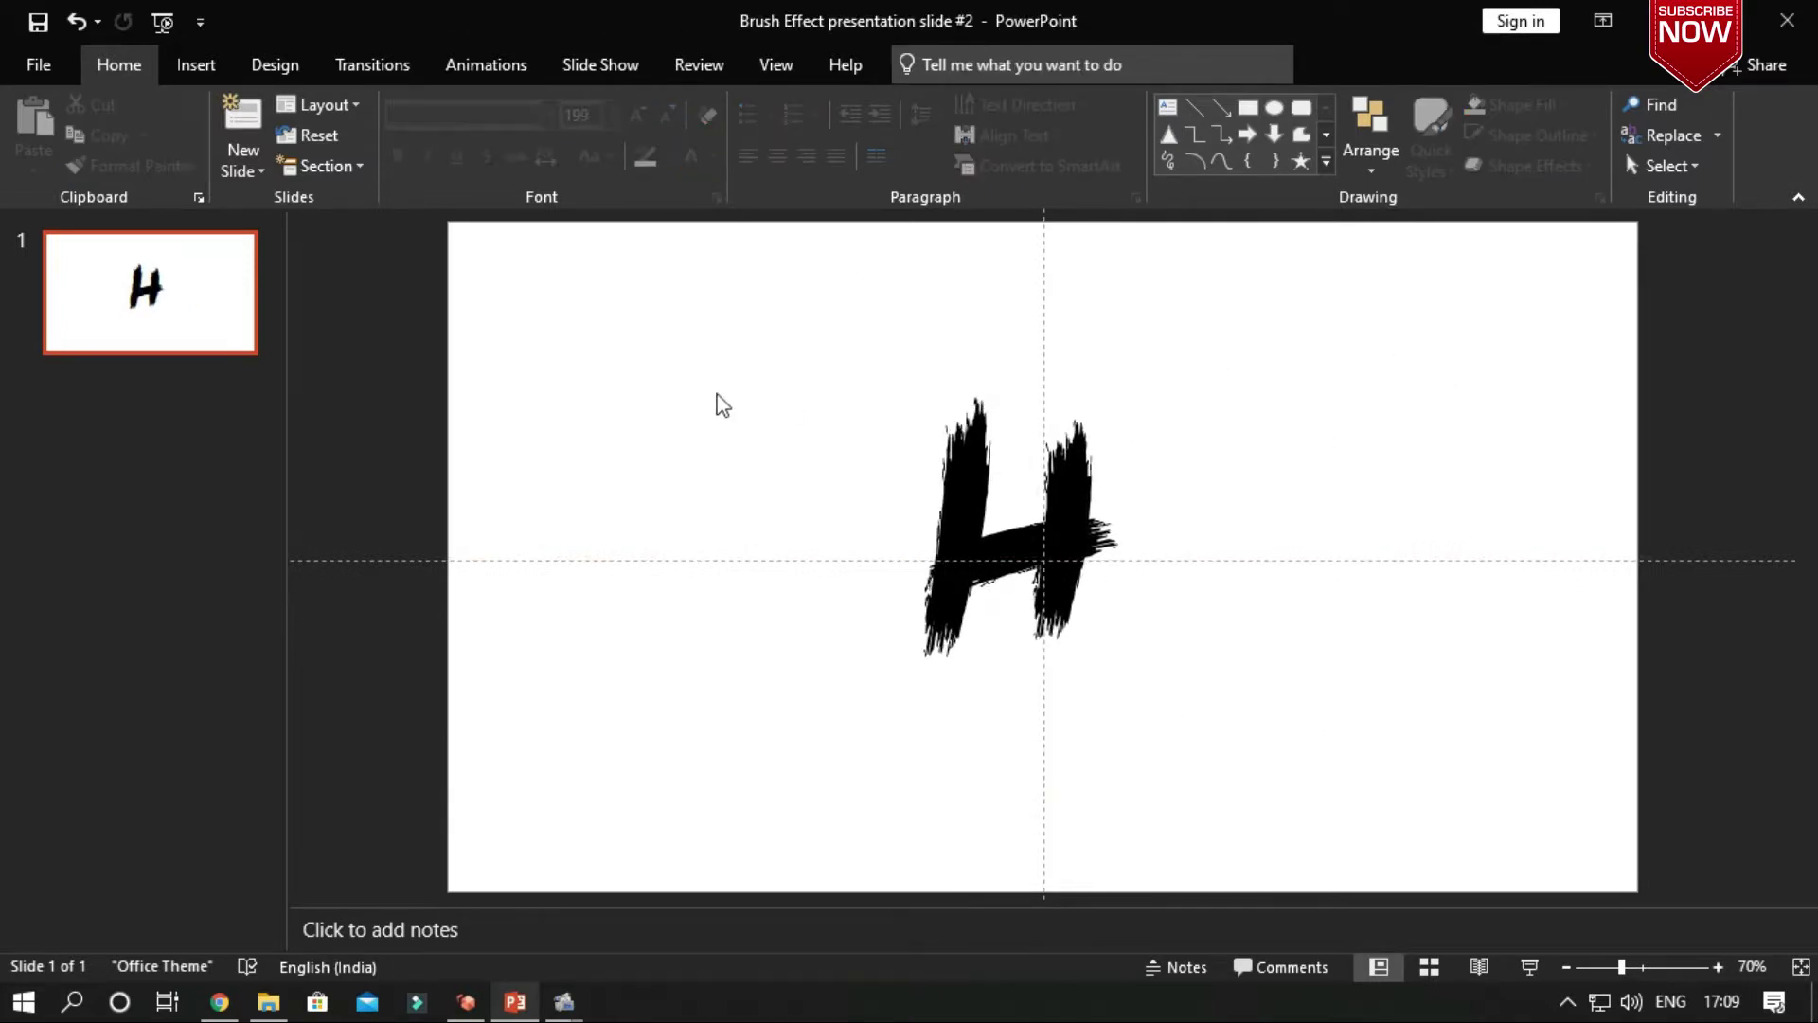
Draw a rectangle about 8.76 cm high and 7.32 cm wide that fully covers the letter H.
click(196, 64)
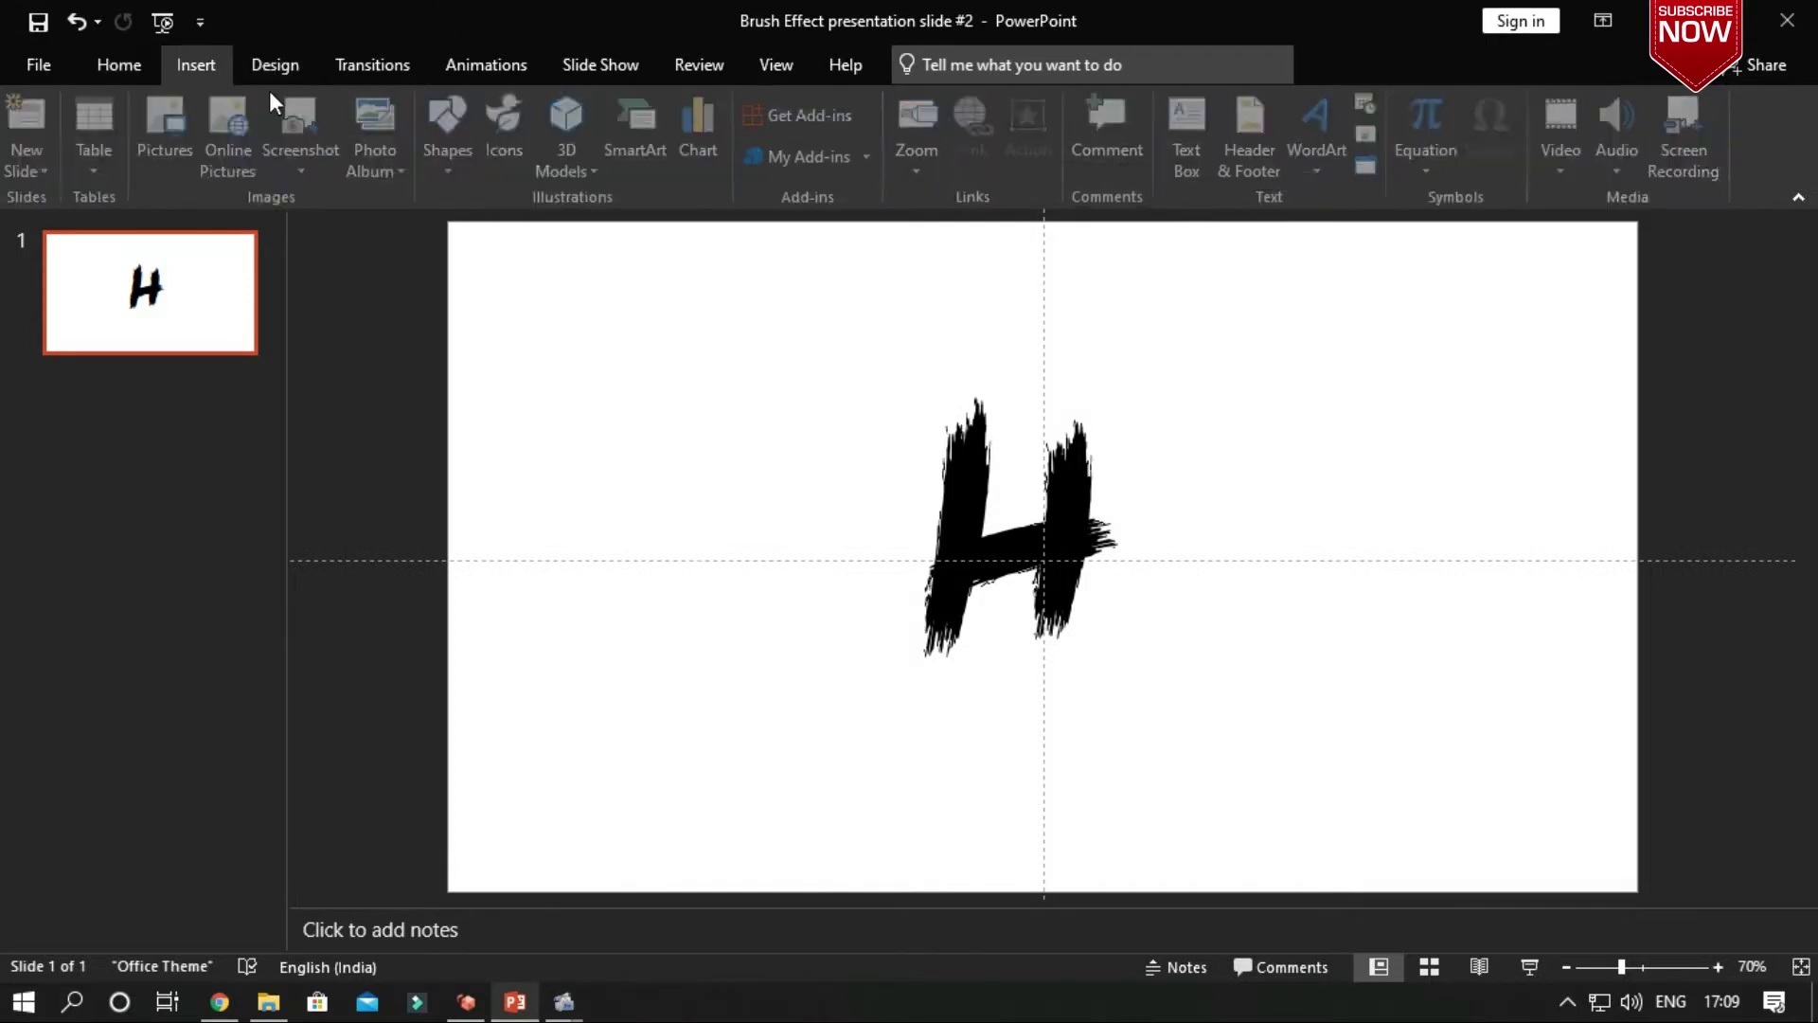
click(456, 156)
click(523, 226)
drag(875, 371, 1159, 715)
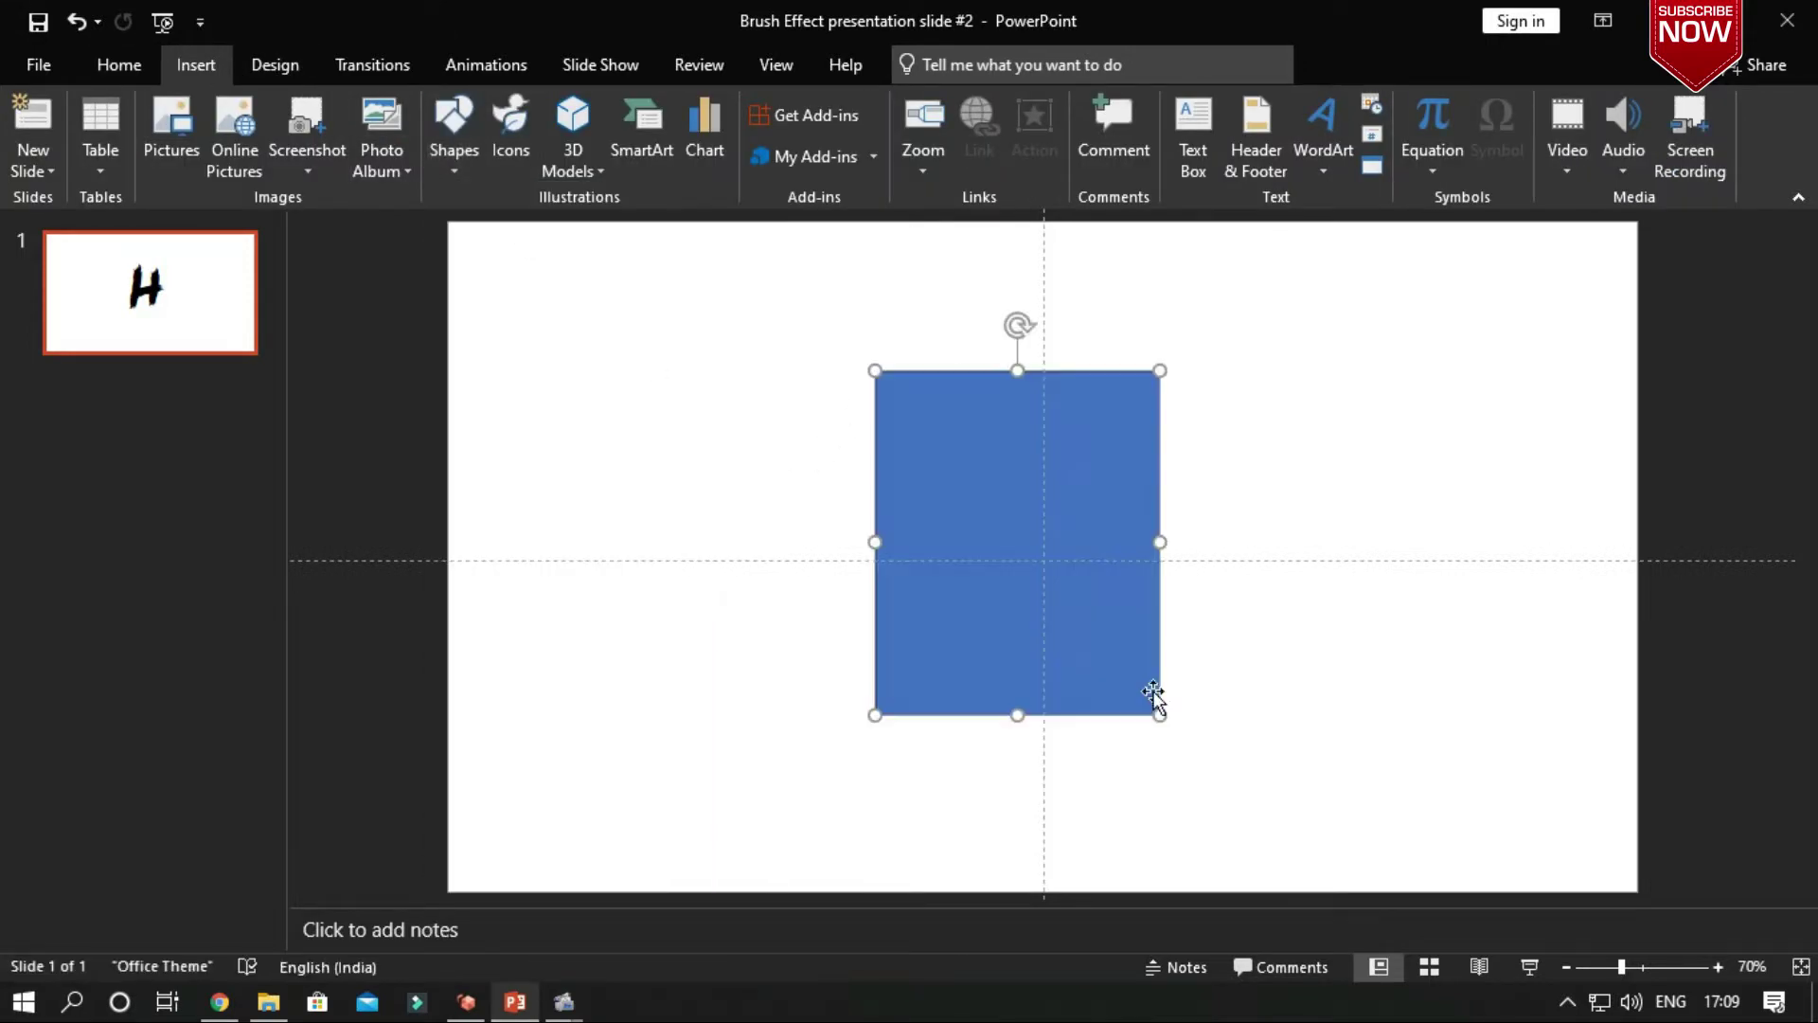
Convert the letter H into a shape by selecting its text box first, adding the rectangle, and merging them with Intersect.
click(1331, 159)
click(1561, 361)
ctrl+click(1598, 336)
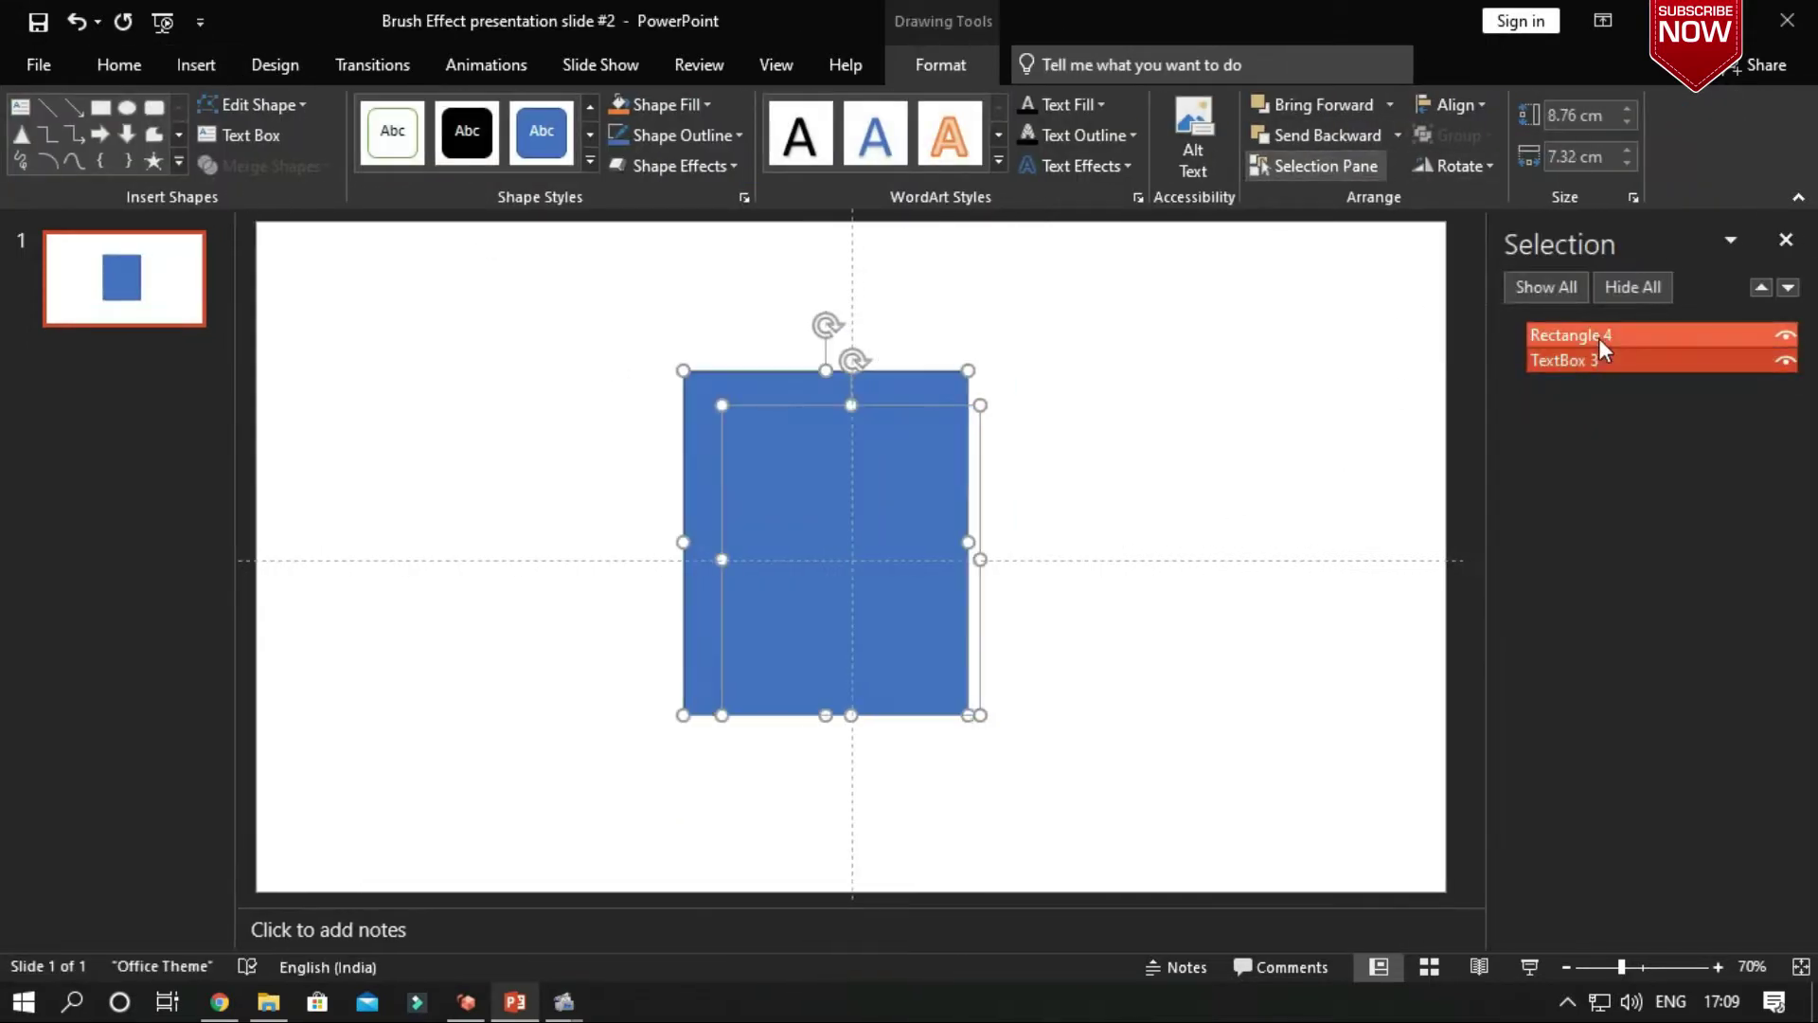
click(284, 168)
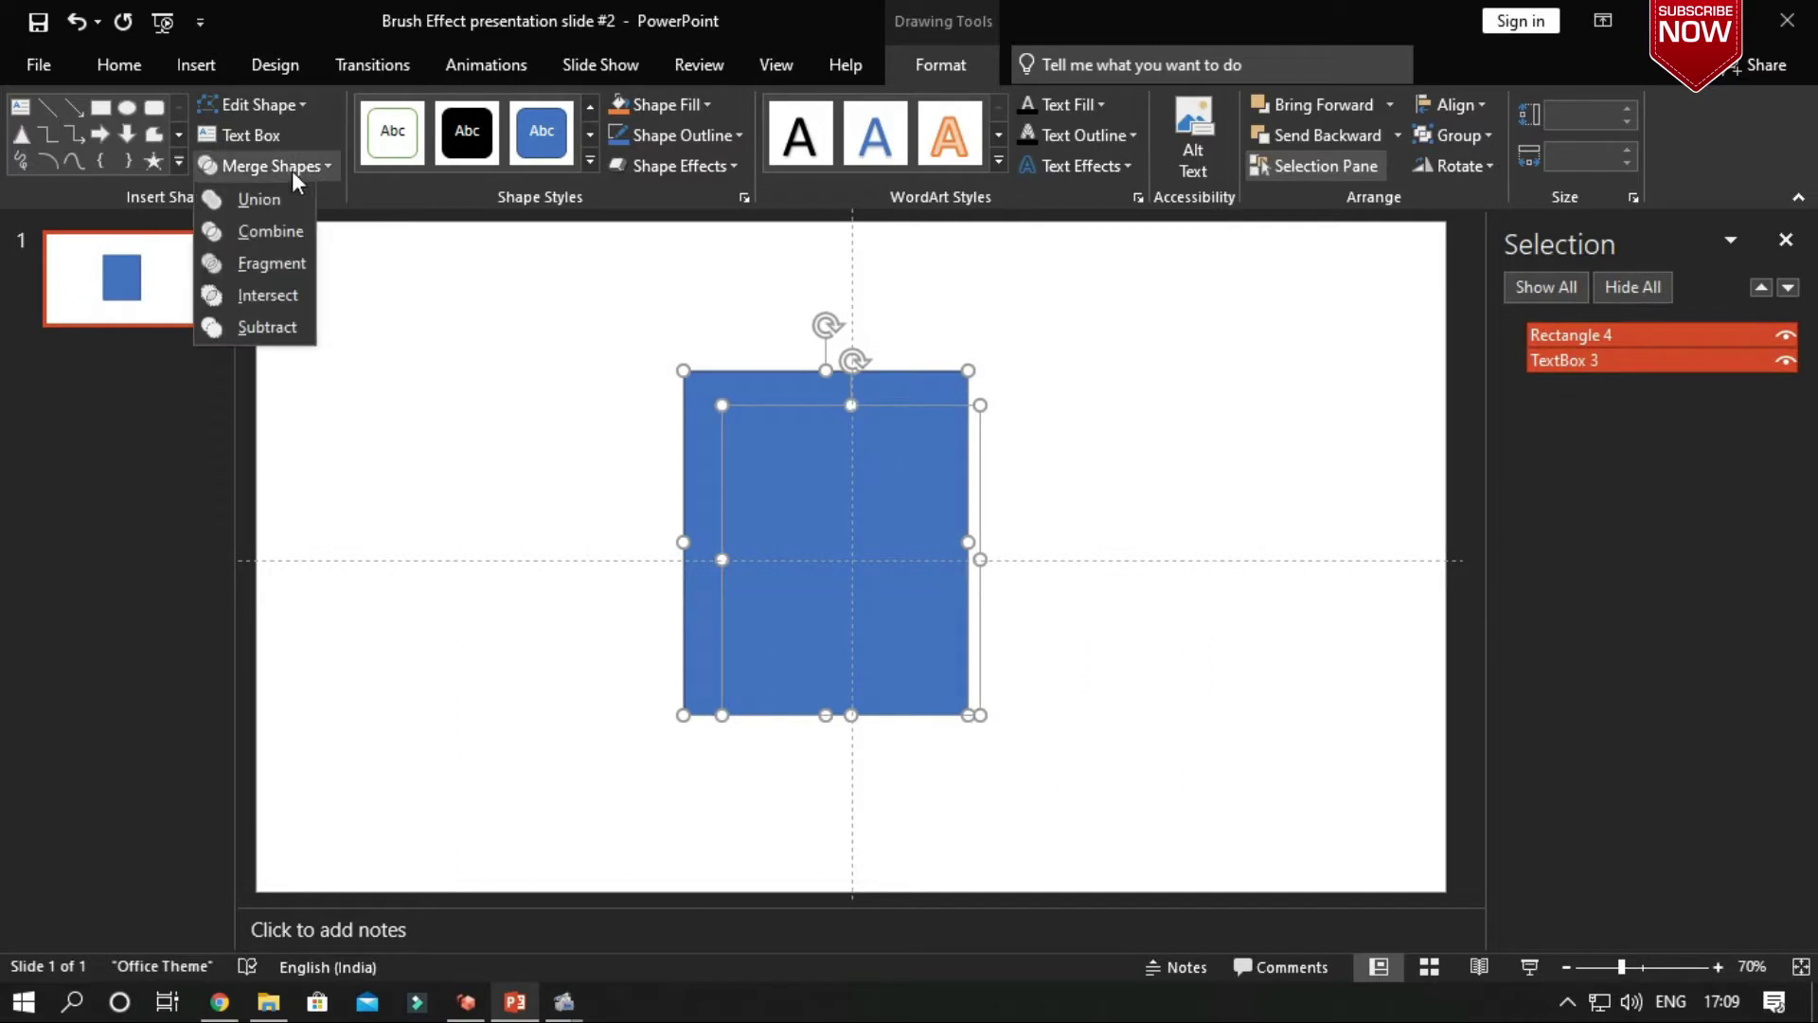
click(254, 297)
mouse_move(779, 542)
mouse_down()
mouse_move(834, 527)
mouse_move(785, 529)
mouse_up()
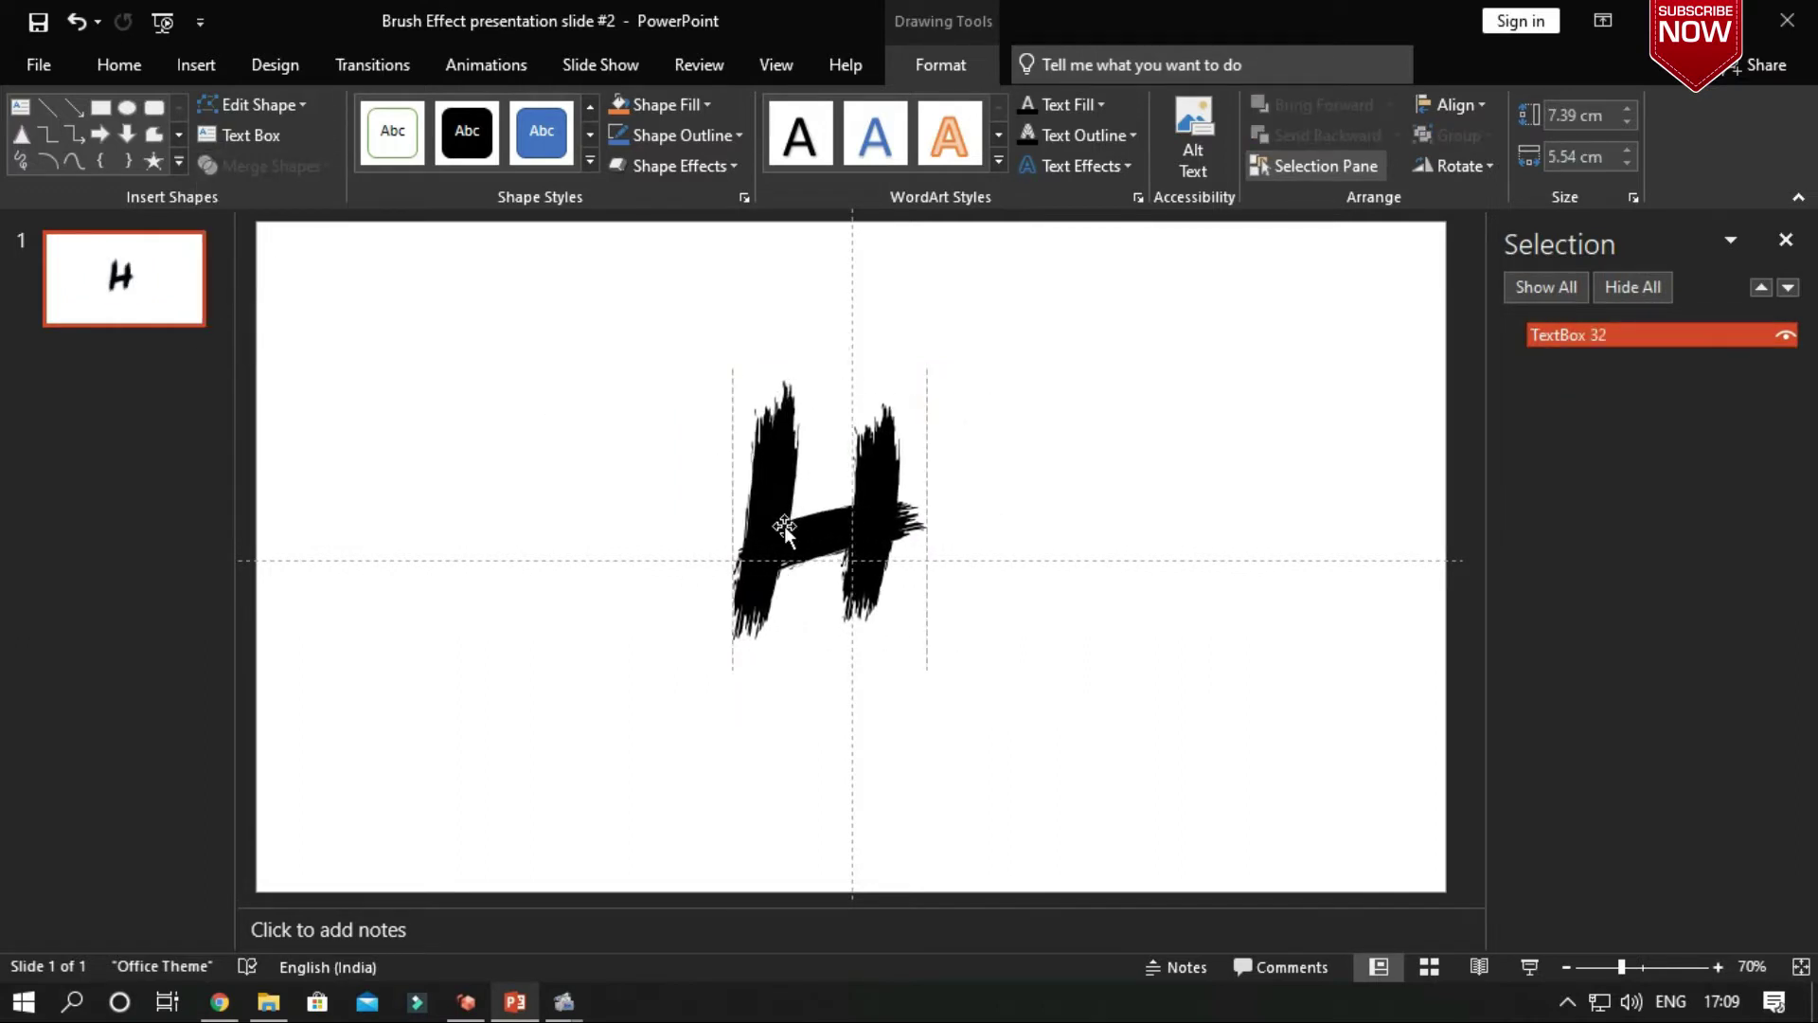
Try to paste a copy of the H shape as a picture.
right_click(794, 530)
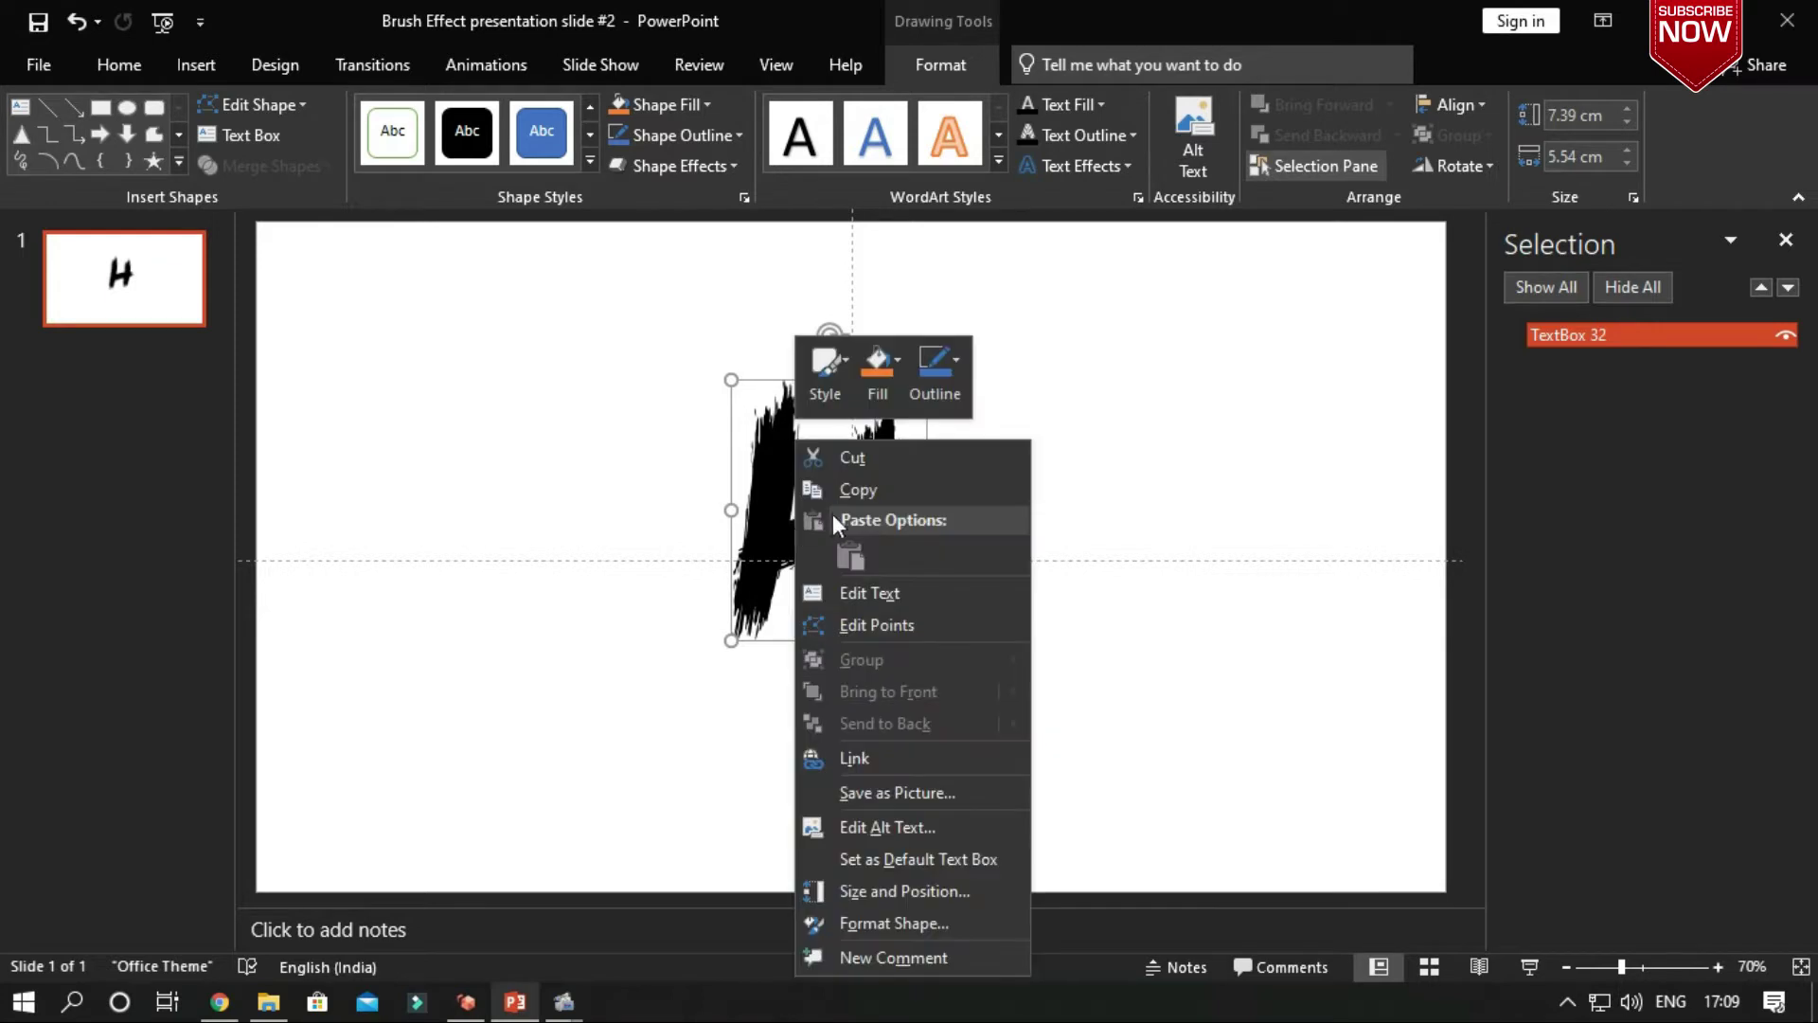
key(Escape)
right_click(1006, 445)
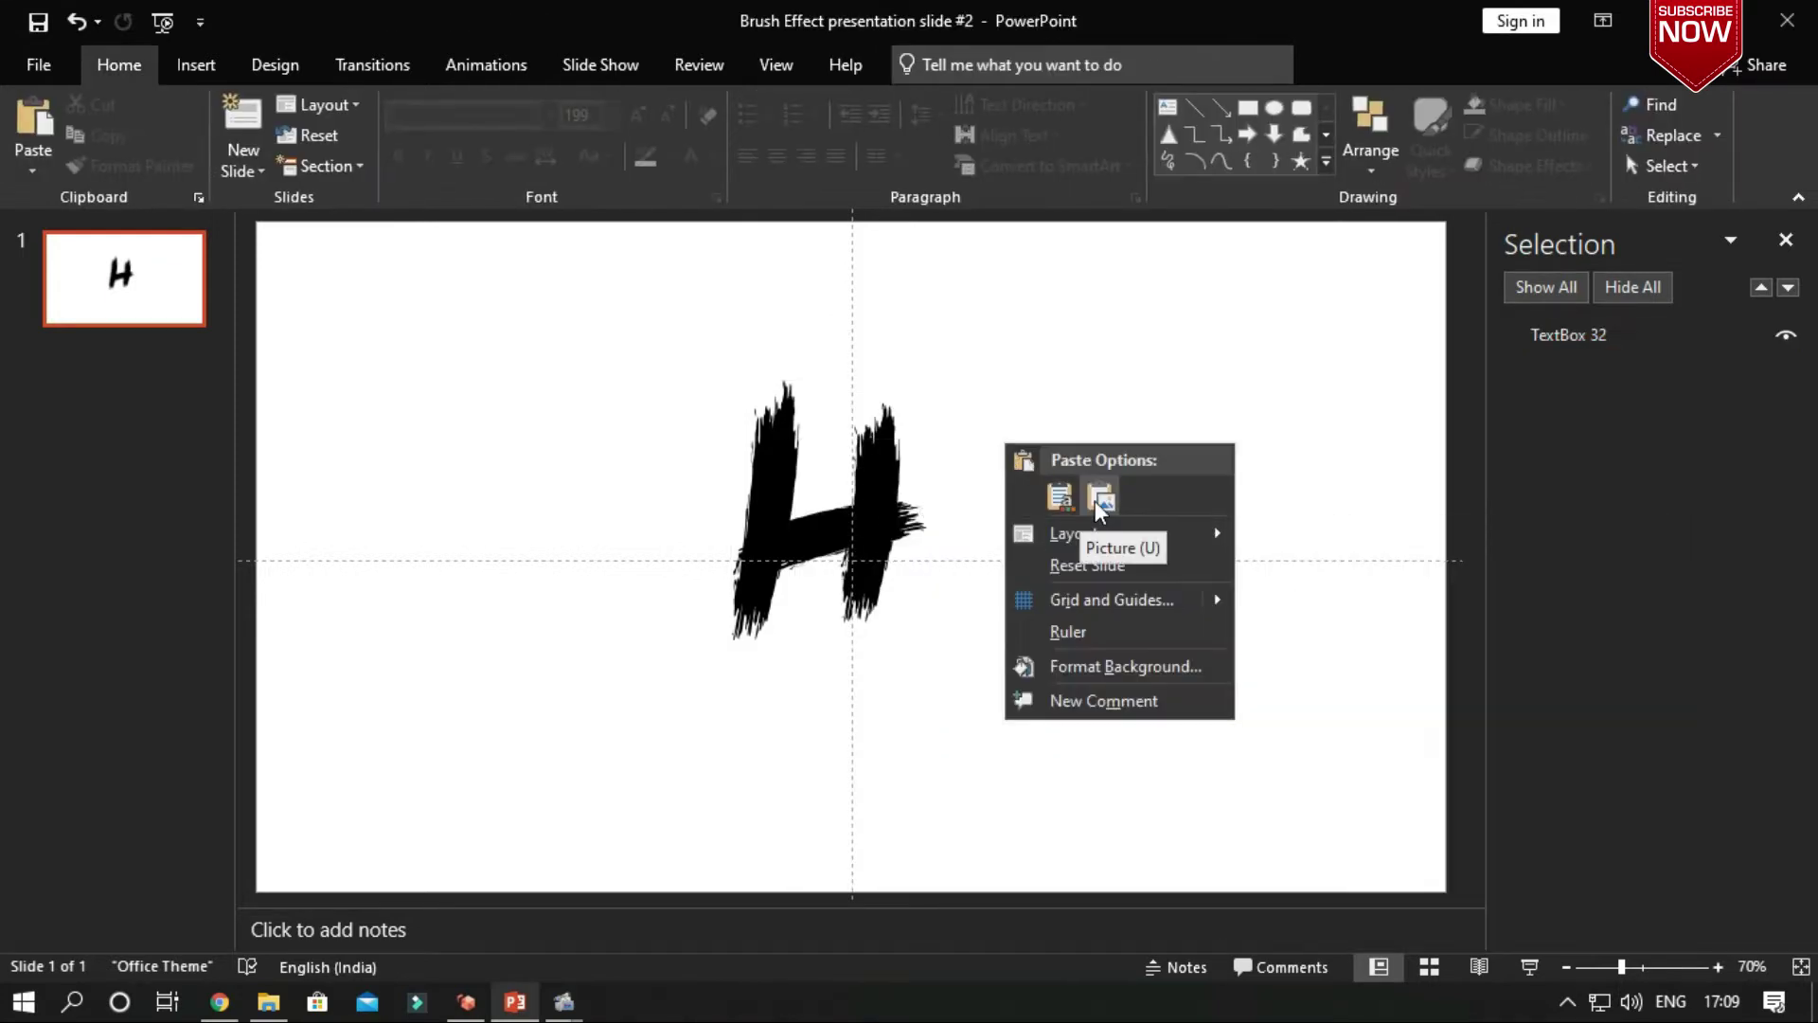
click(1096, 499)
key(ctrl+z)
Duplicate the H shape as an editable shape and place the copy so that it overlaps the original.
right_click(880, 536)
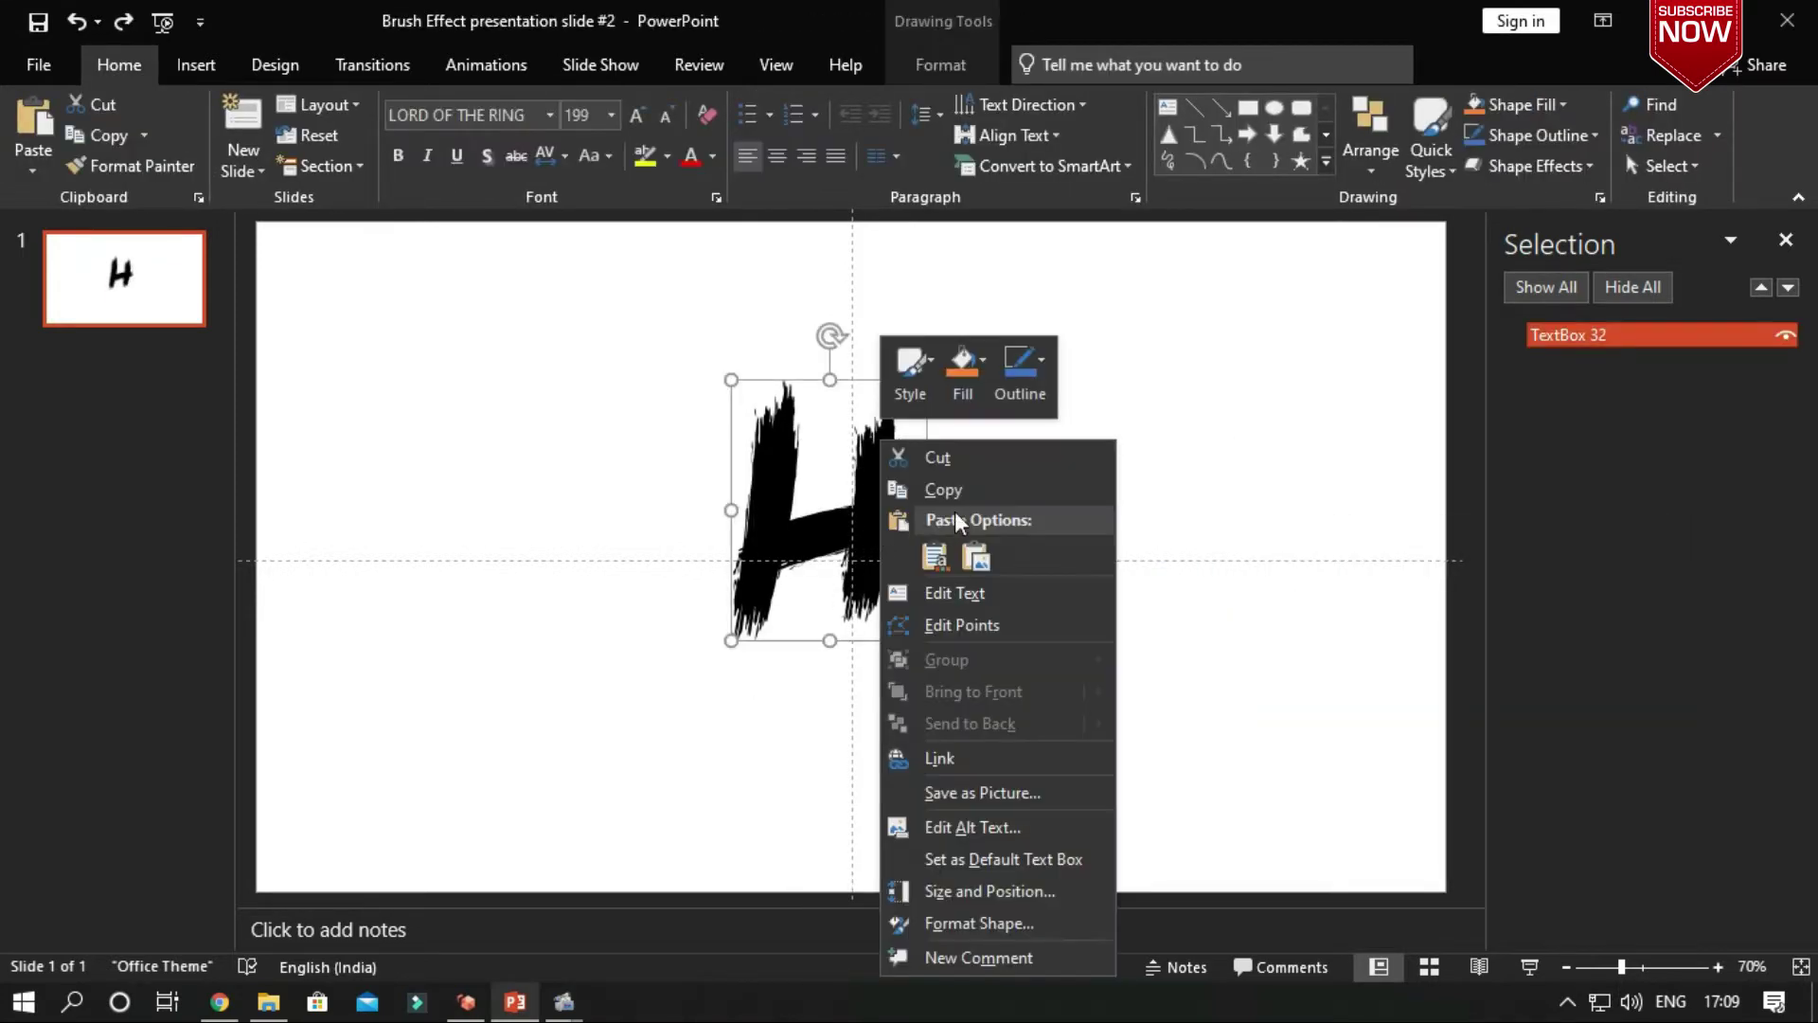
click(959, 490)
right_click(875, 536)
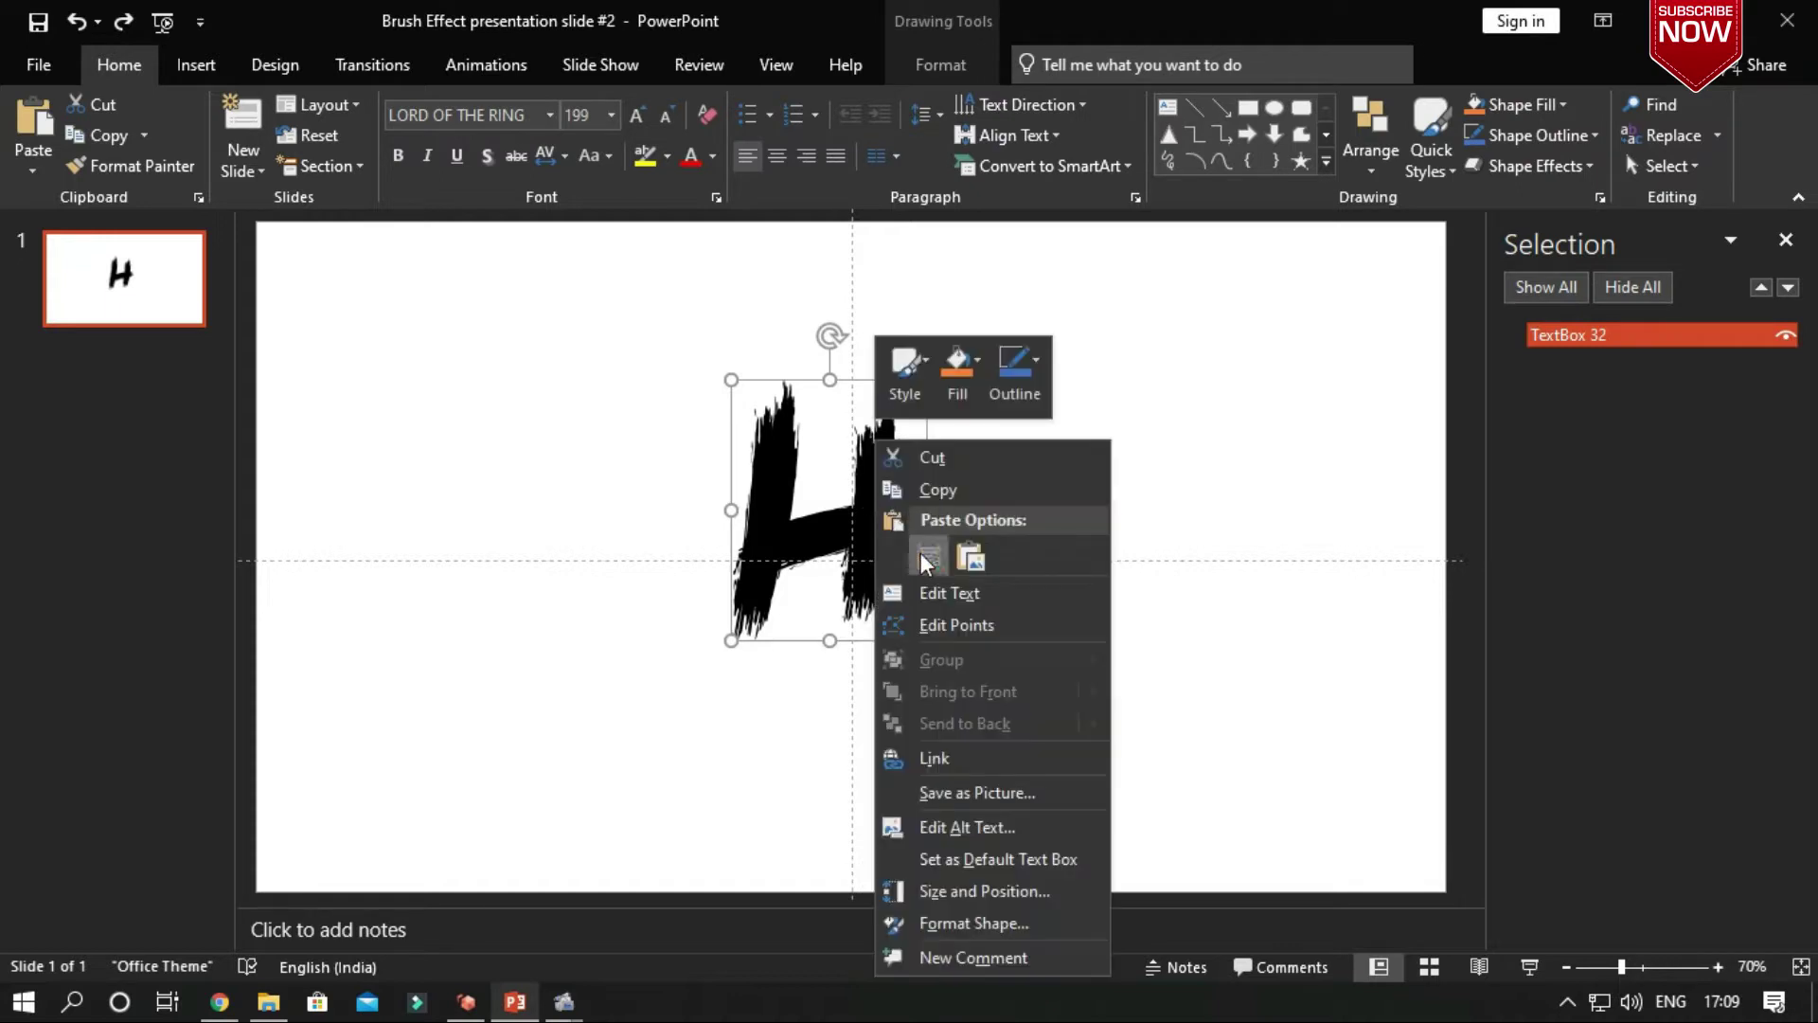
click(927, 560)
drag(921, 527, 797, 514)
Add seven more copies of the H shape, overlapping them side by side to form one continuous jagged brush band.
key(ctrl+v)
key(ctrl+v)
key(ctrl+v)
key(ctrl+v)
key(ctrl+v)
key(ctrl+v)
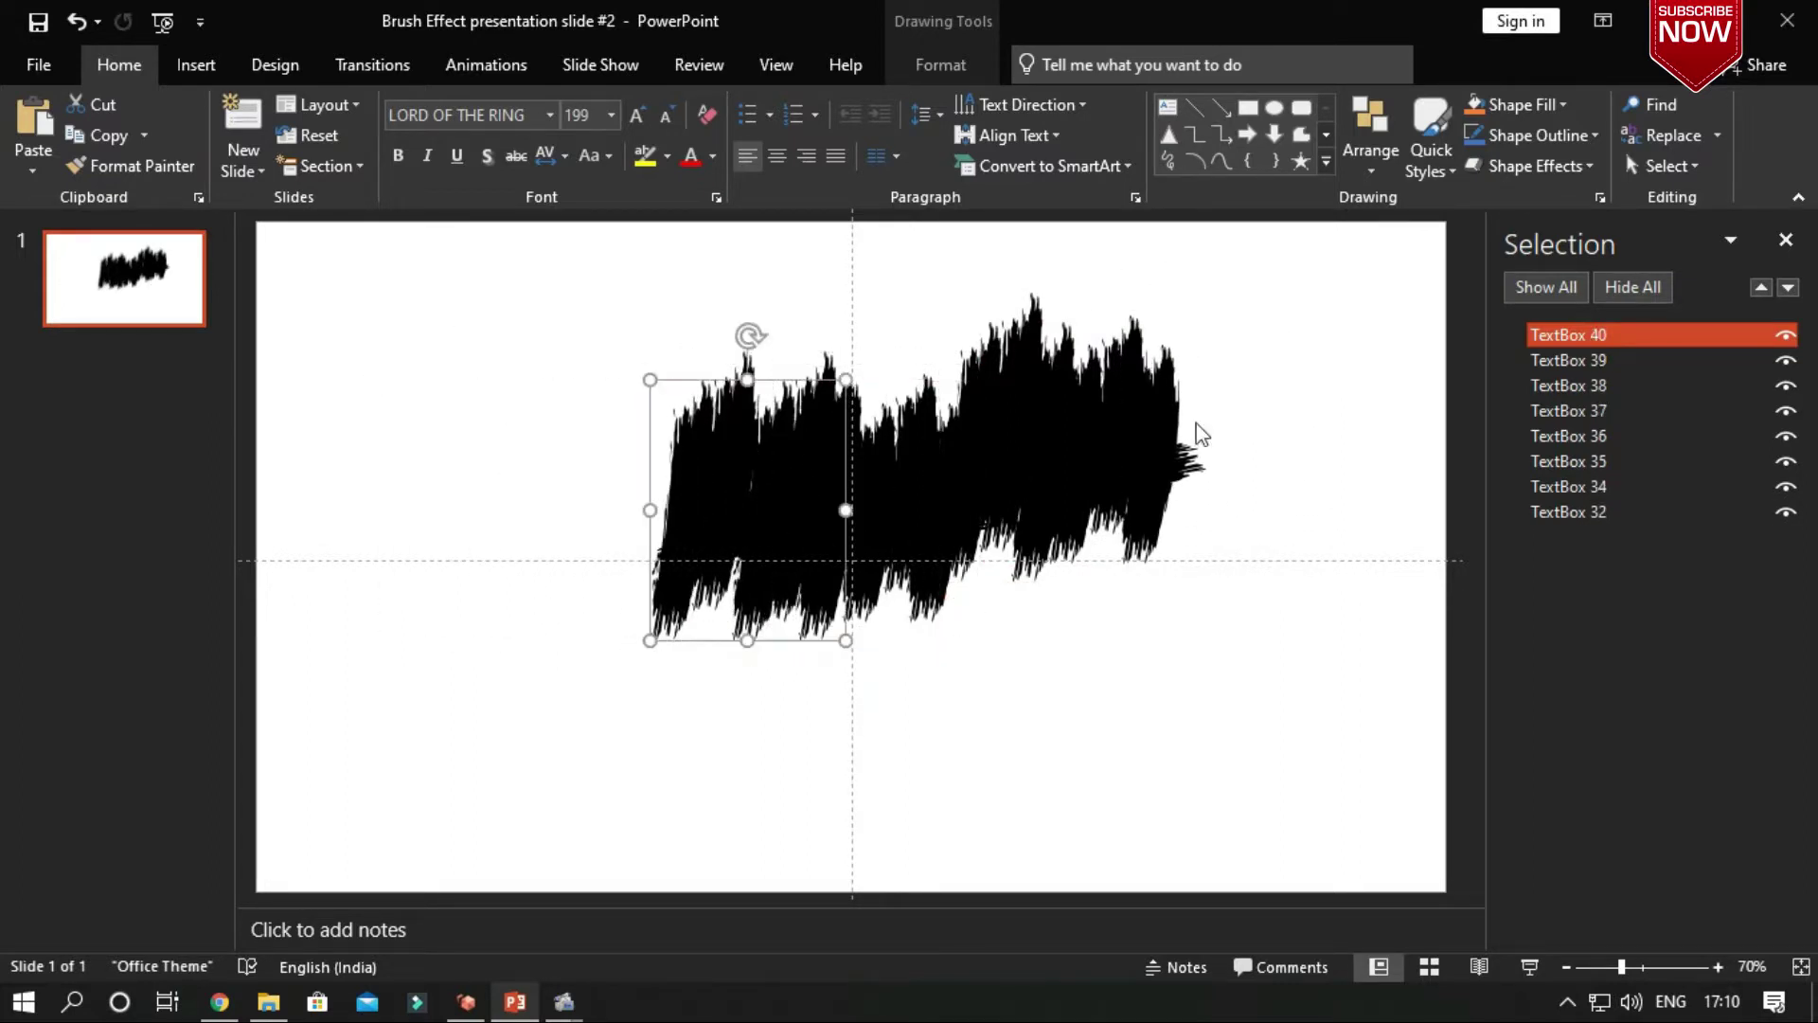
key(ctrl+v)
Select all nine H shapes and group them into a single object.
ctrl+click(1651, 360)
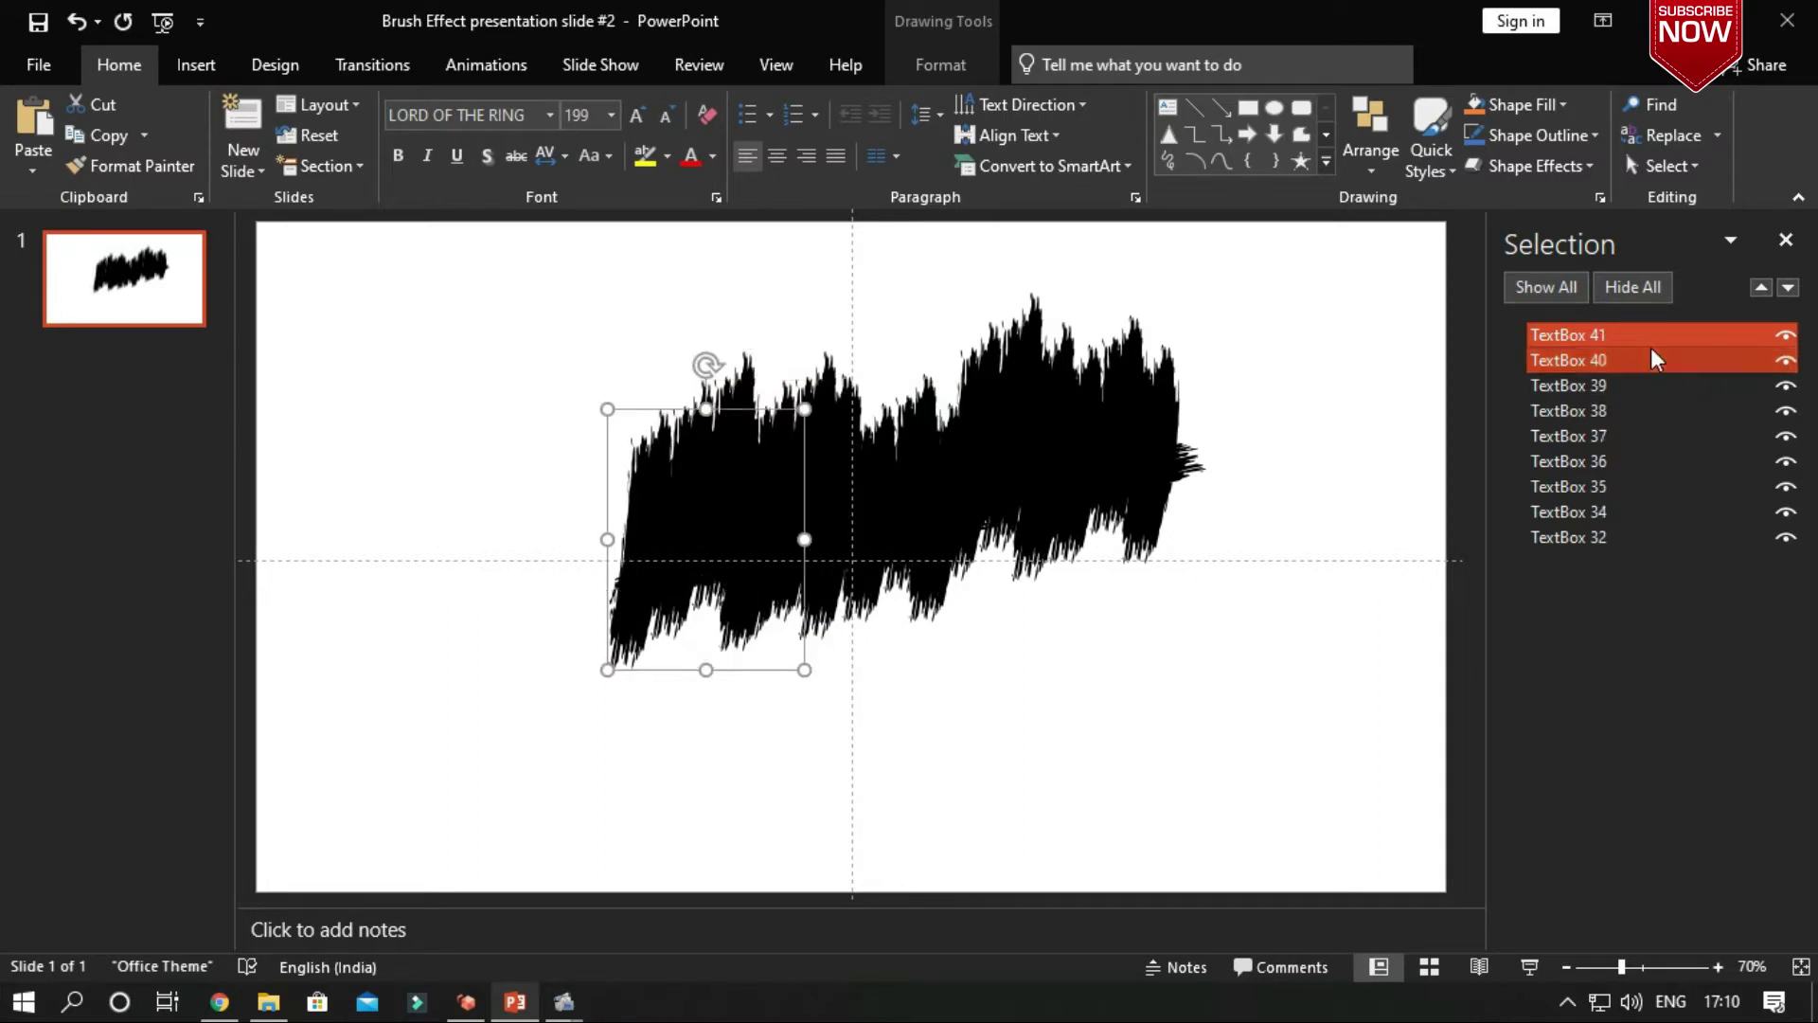
ctrl+click(1642, 385)
ctrl+click(1636, 410)
ctrl+click(1630, 436)
ctrl+click(1625, 461)
ctrl+click(1621, 486)
ctrl+click(1617, 512)
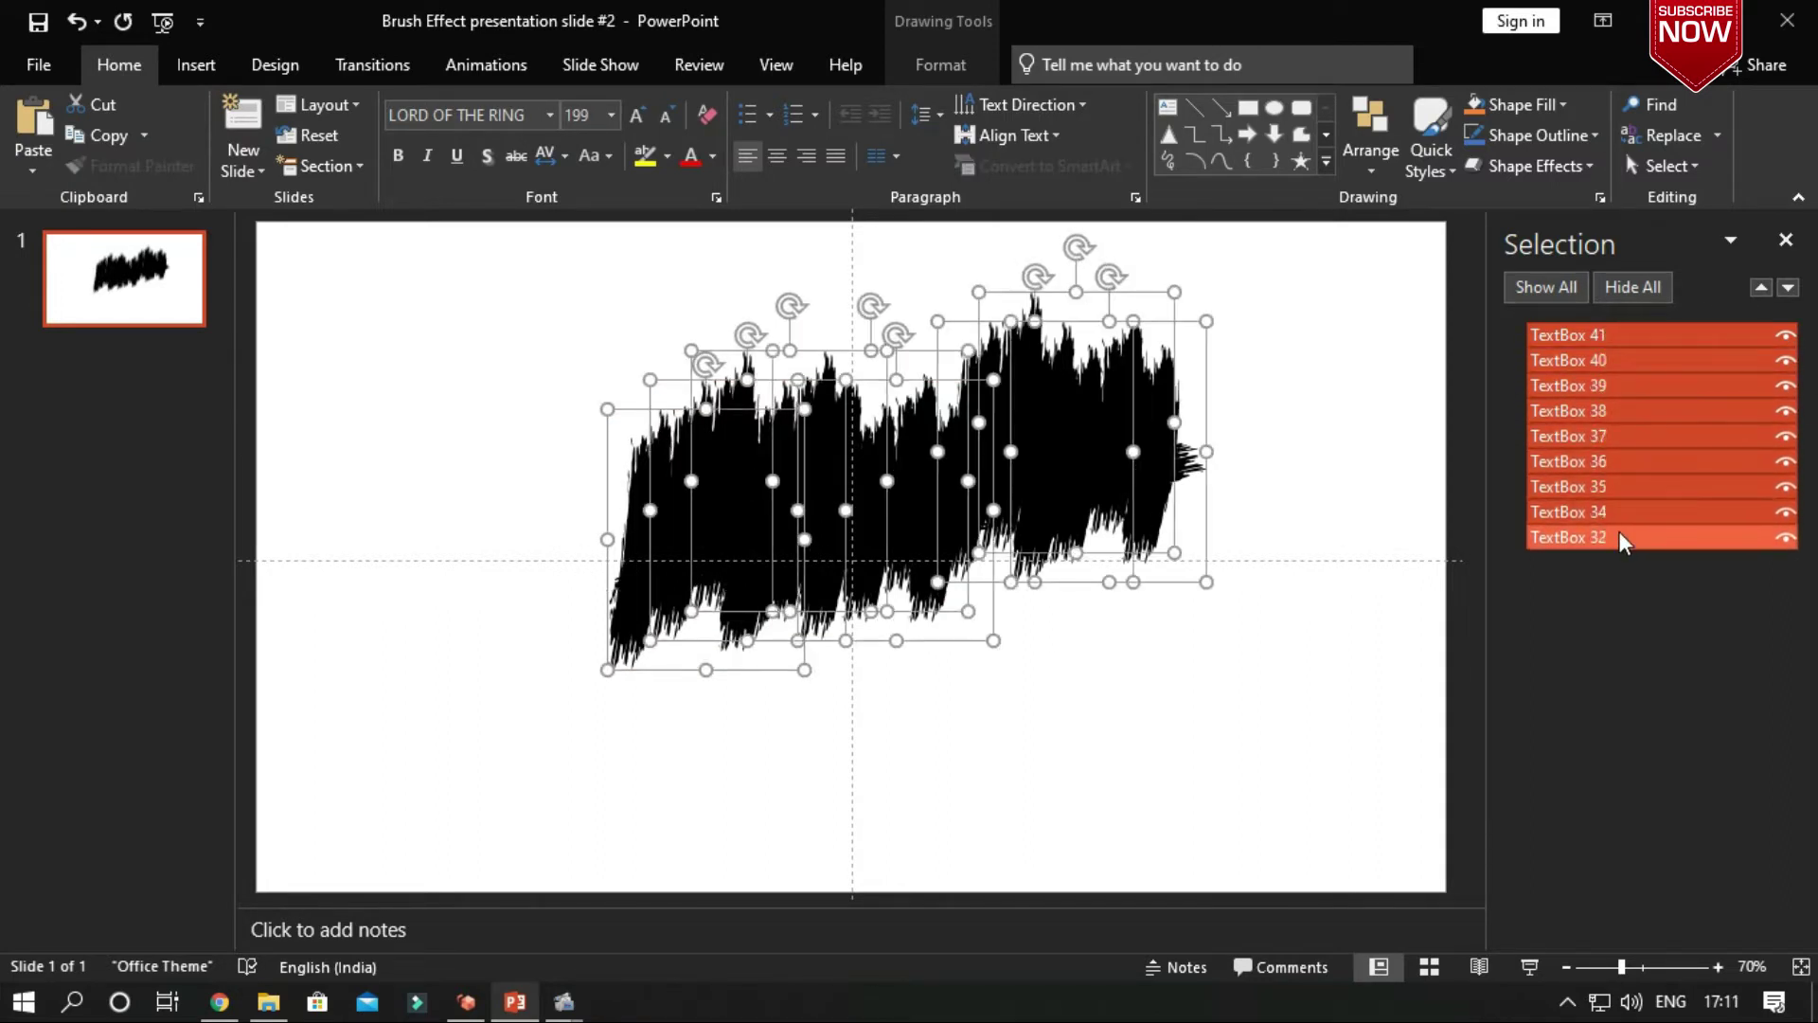
ctrl+click(1617, 536)
right_click(1133, 380)
mouse_move(1342, 538)
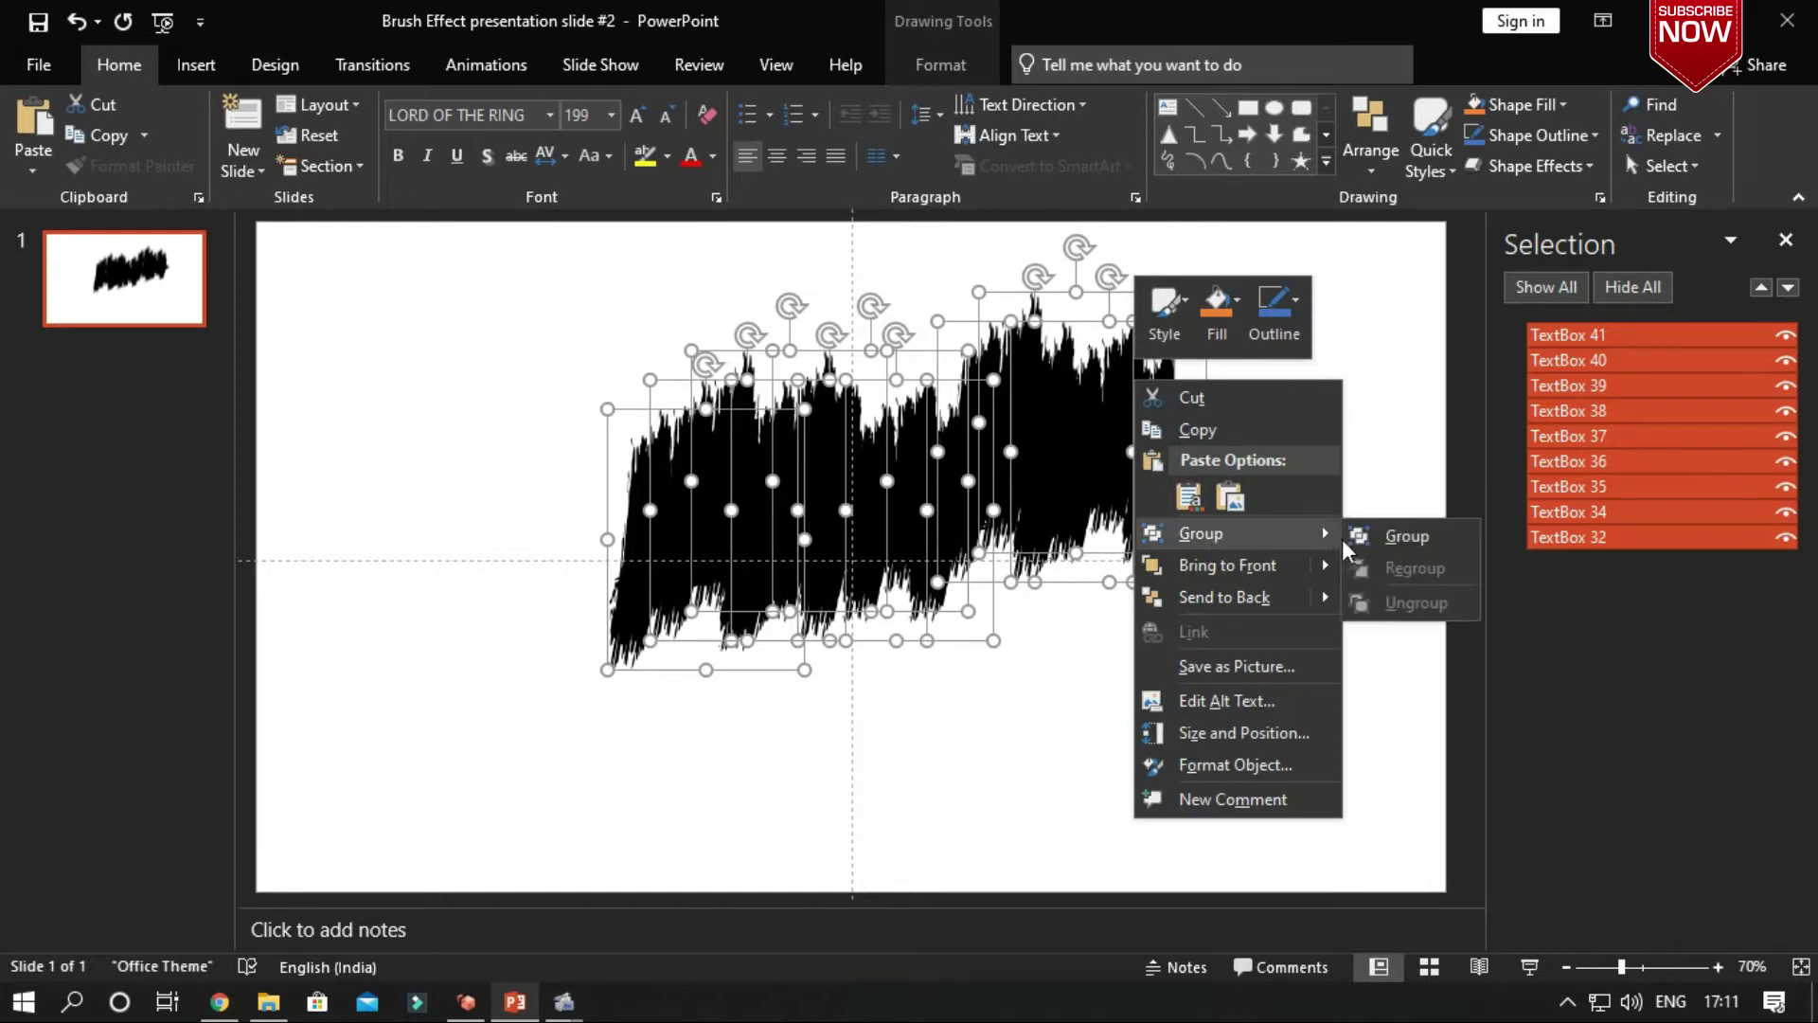
click(1405, 532)
Enlarge the grouped brush band and position it across the slide's upper edge.
drag(1089, 451, 1050, 459)
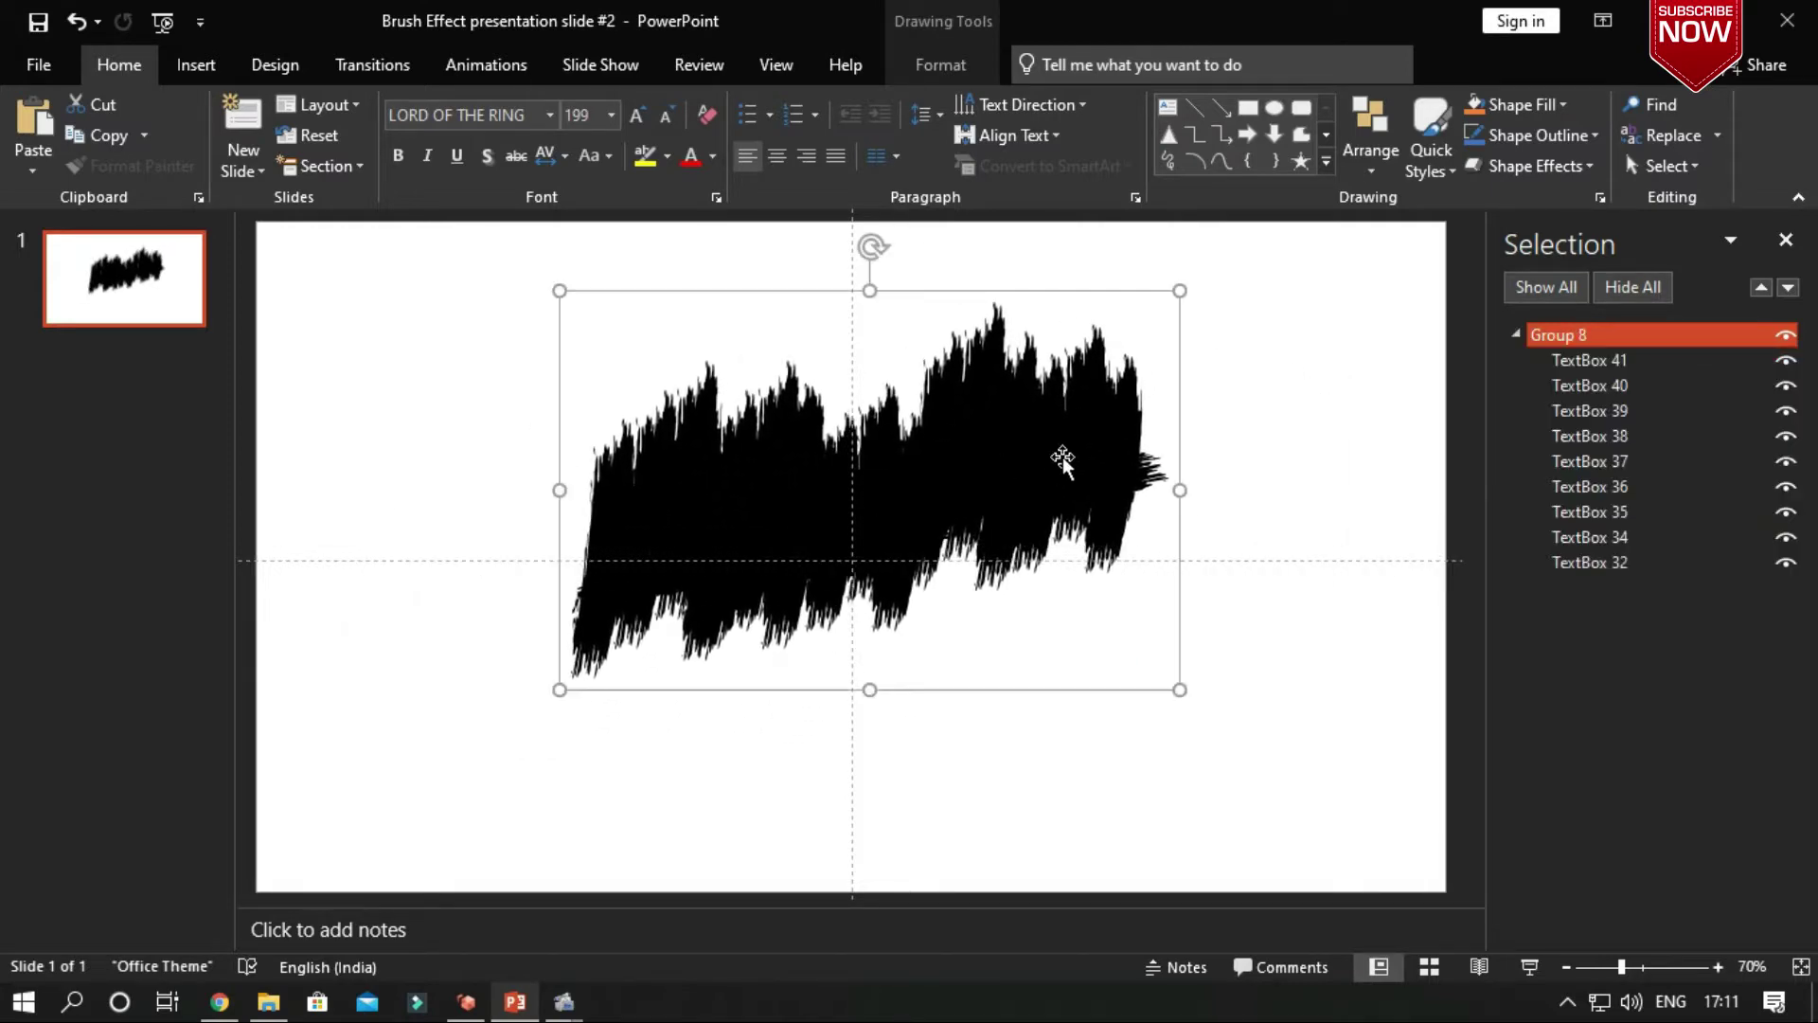
ctrl+scroll(1063, 457, down, 1)
scroll(1026, 468, down, 2)
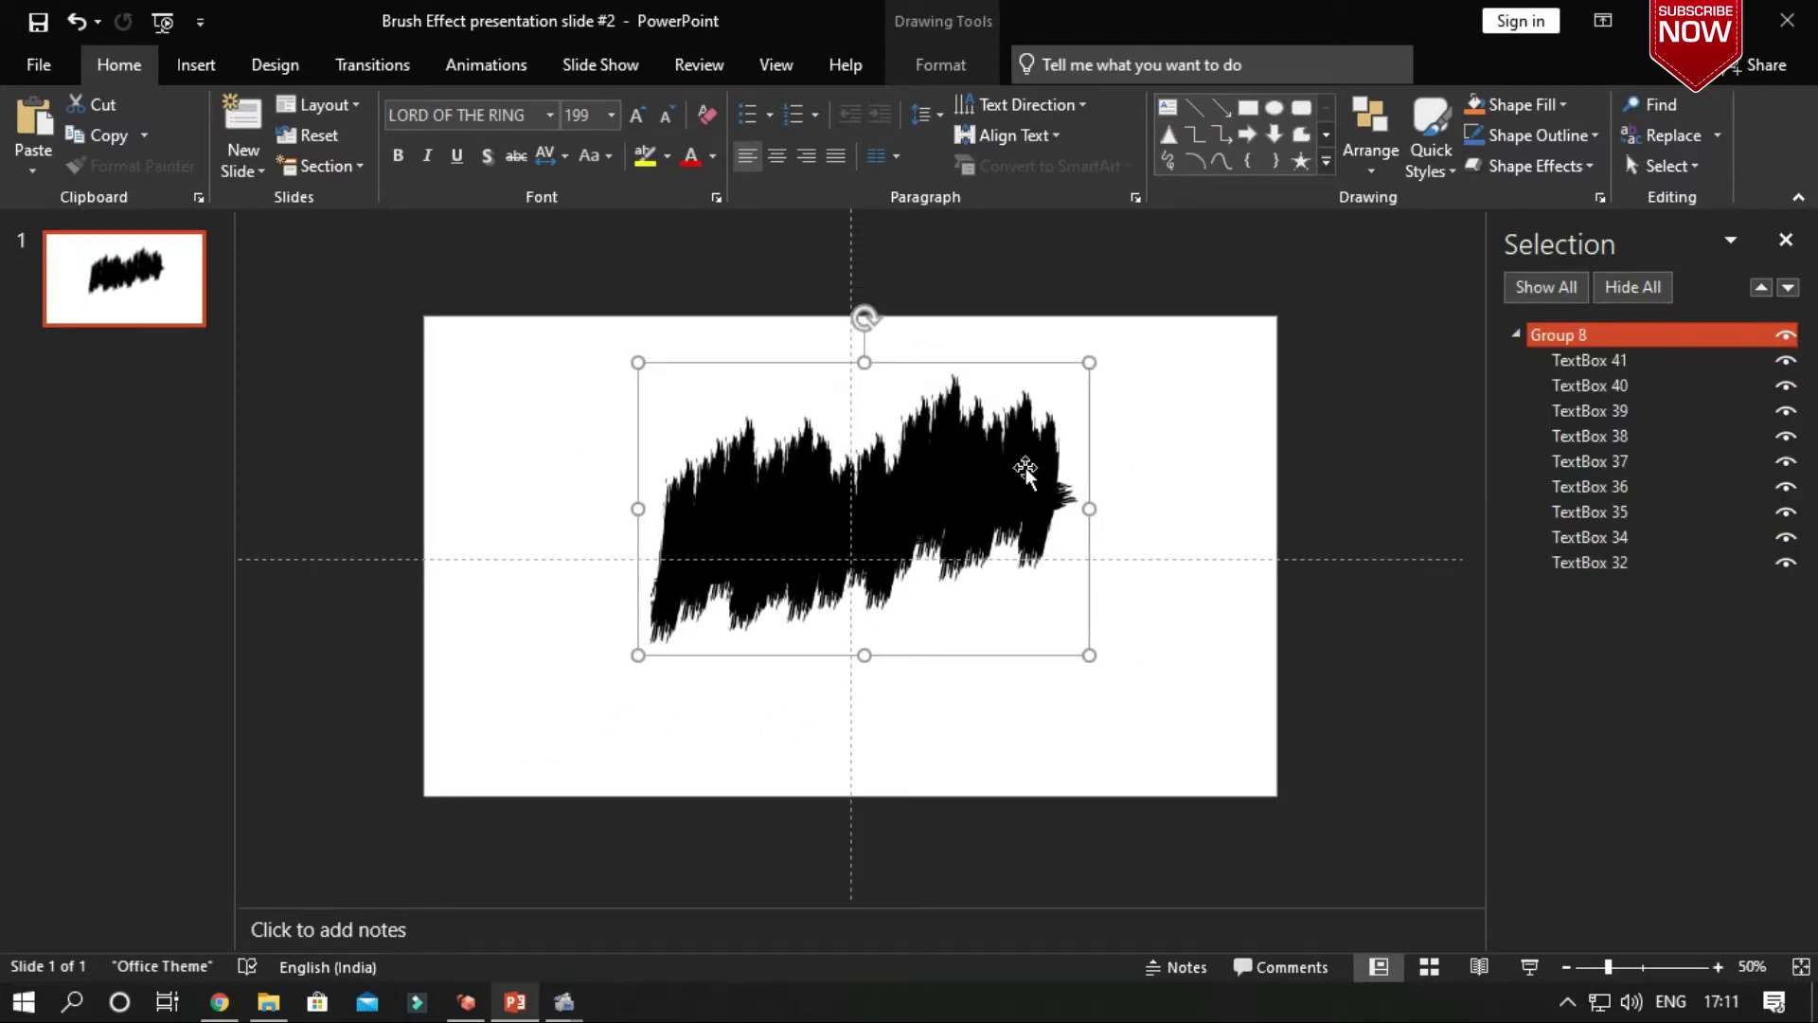
drag(982, 492, 967, 455)
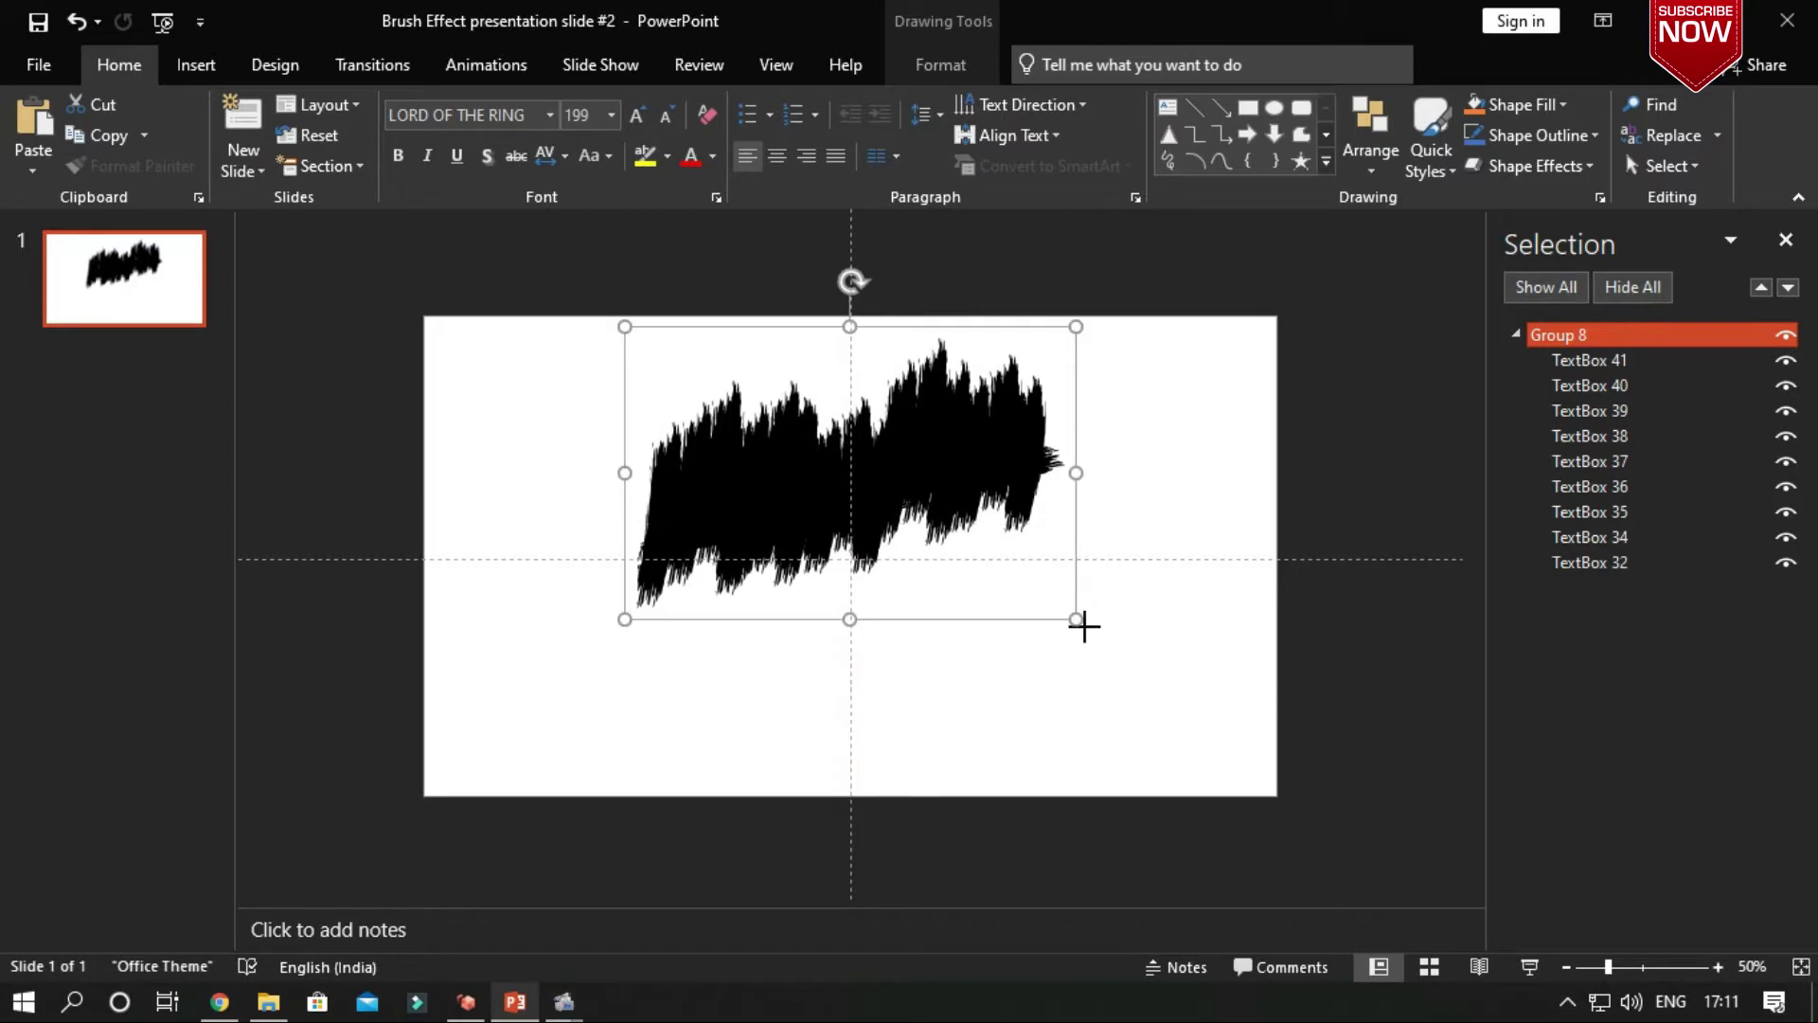
drag(1084, 625, 1118, 705)
drag(975, 520, 940, 313)
drag(914, 446, 904, 475)
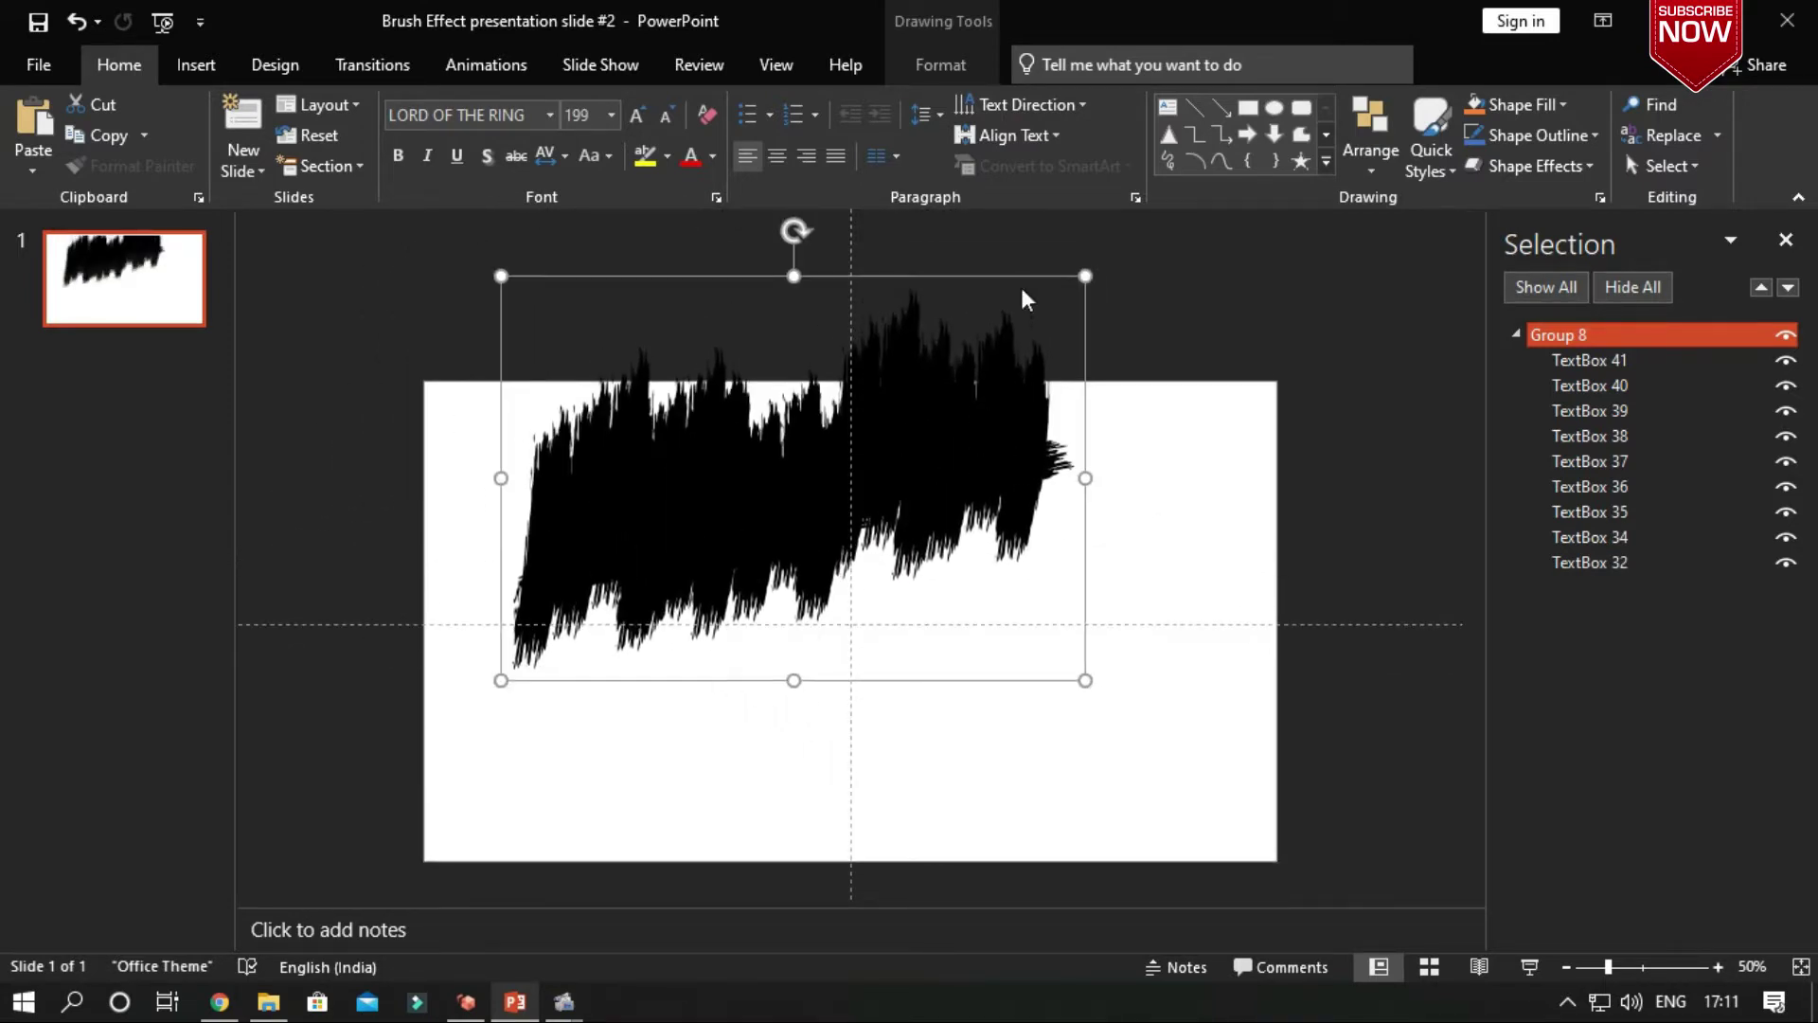
Tilt the brush group slightly clockwise so its strokes run roughly level, and flip it vertically.
drag(798, 234, 857, 257)
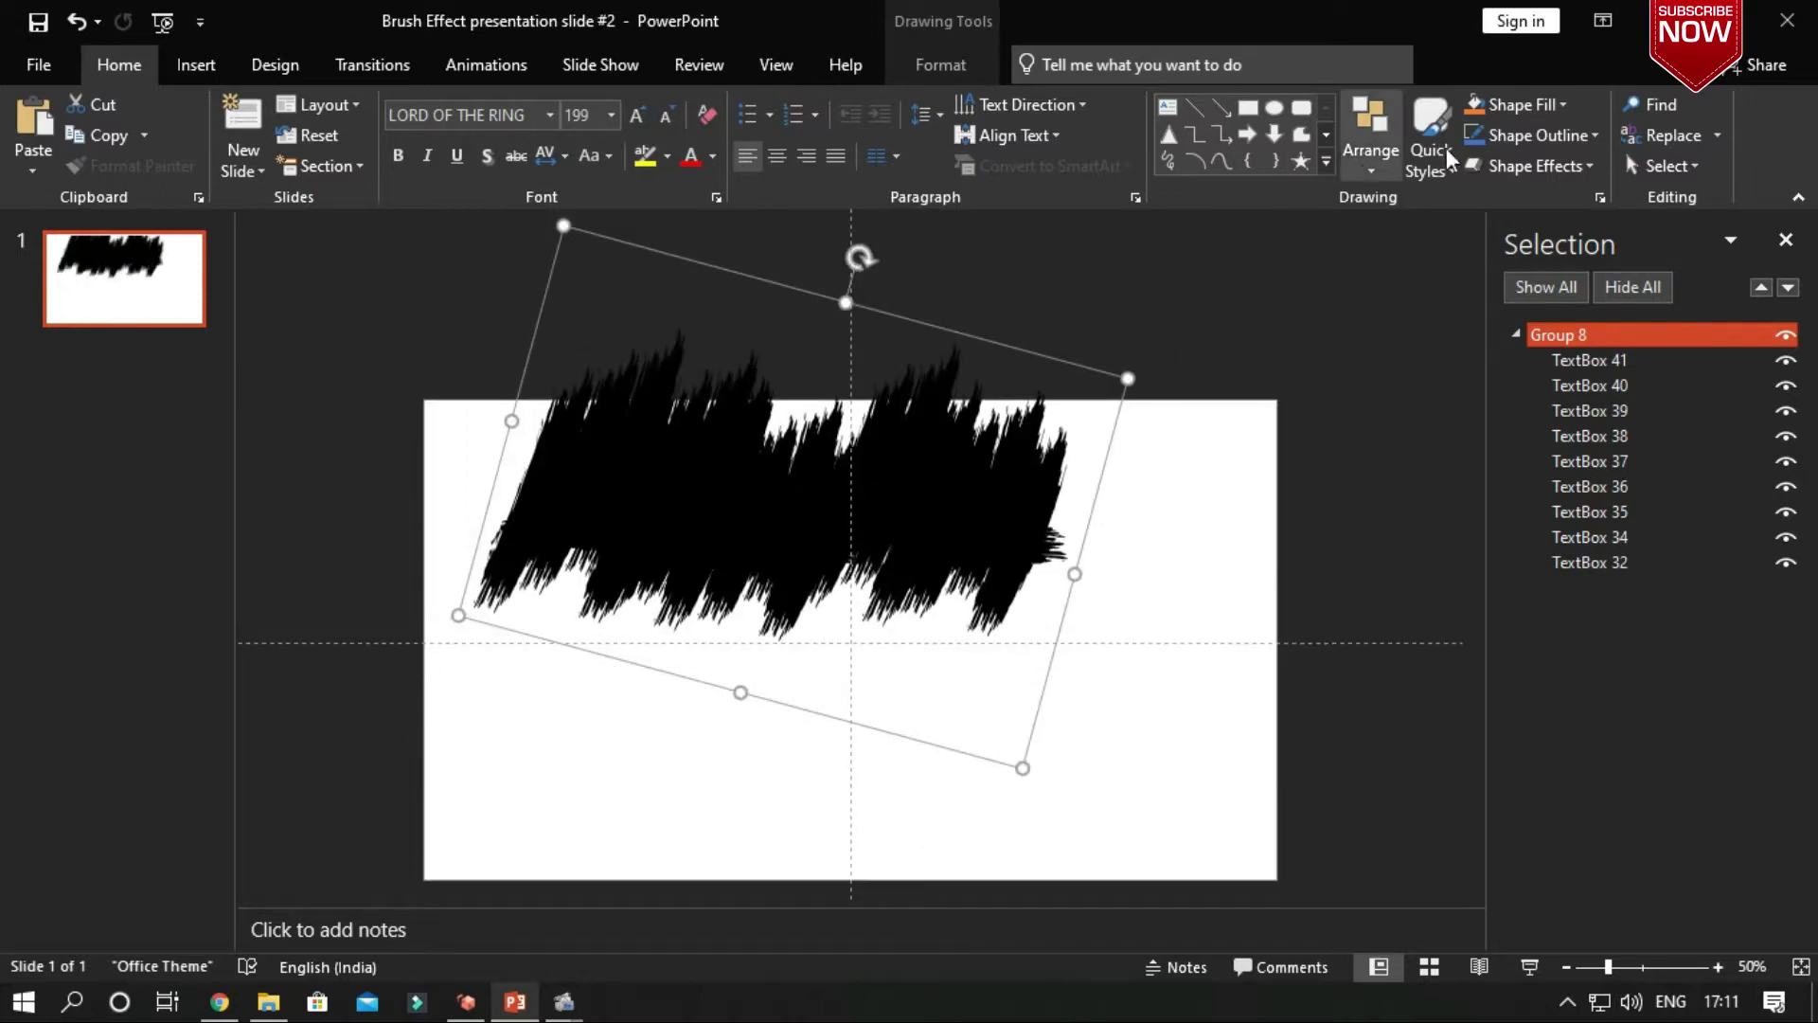
click(1366, 174)
mouse_move(1451, 546)
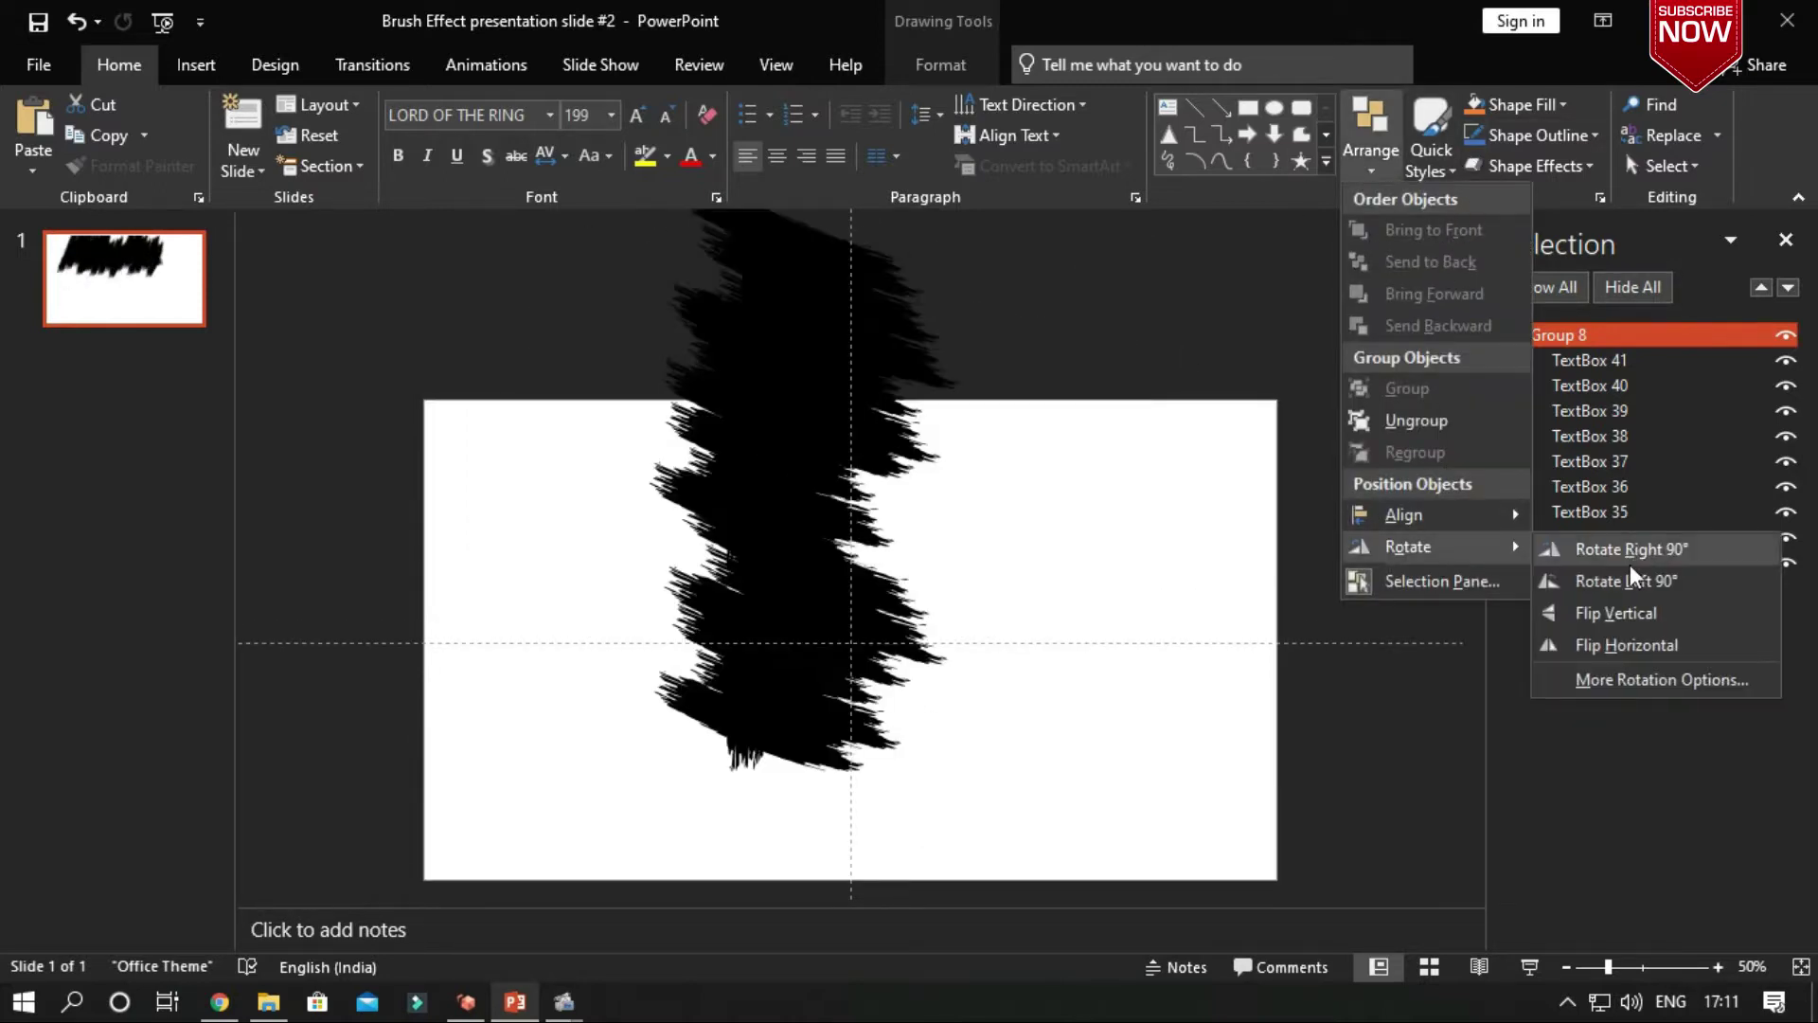
click(1627, 607)
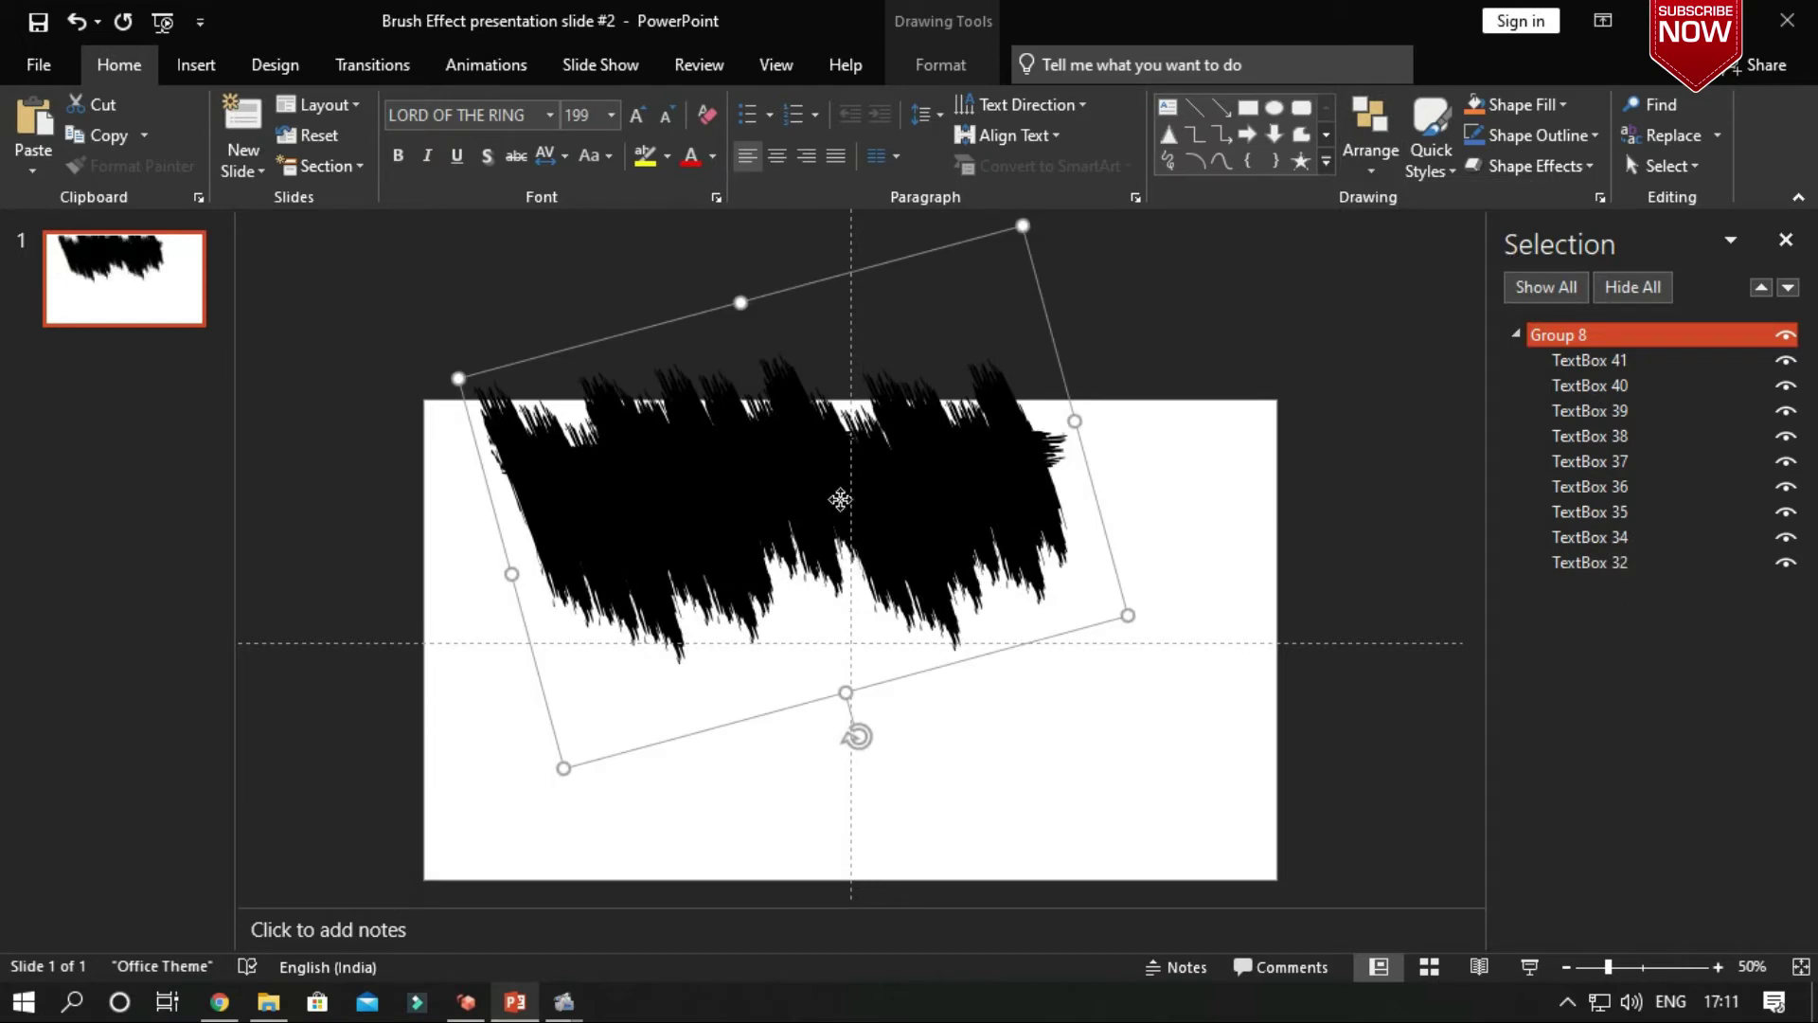
Move the brush group over the slide's upper-left corner so it extends past the top and left edges.
drag(840, 497, 643, 345)
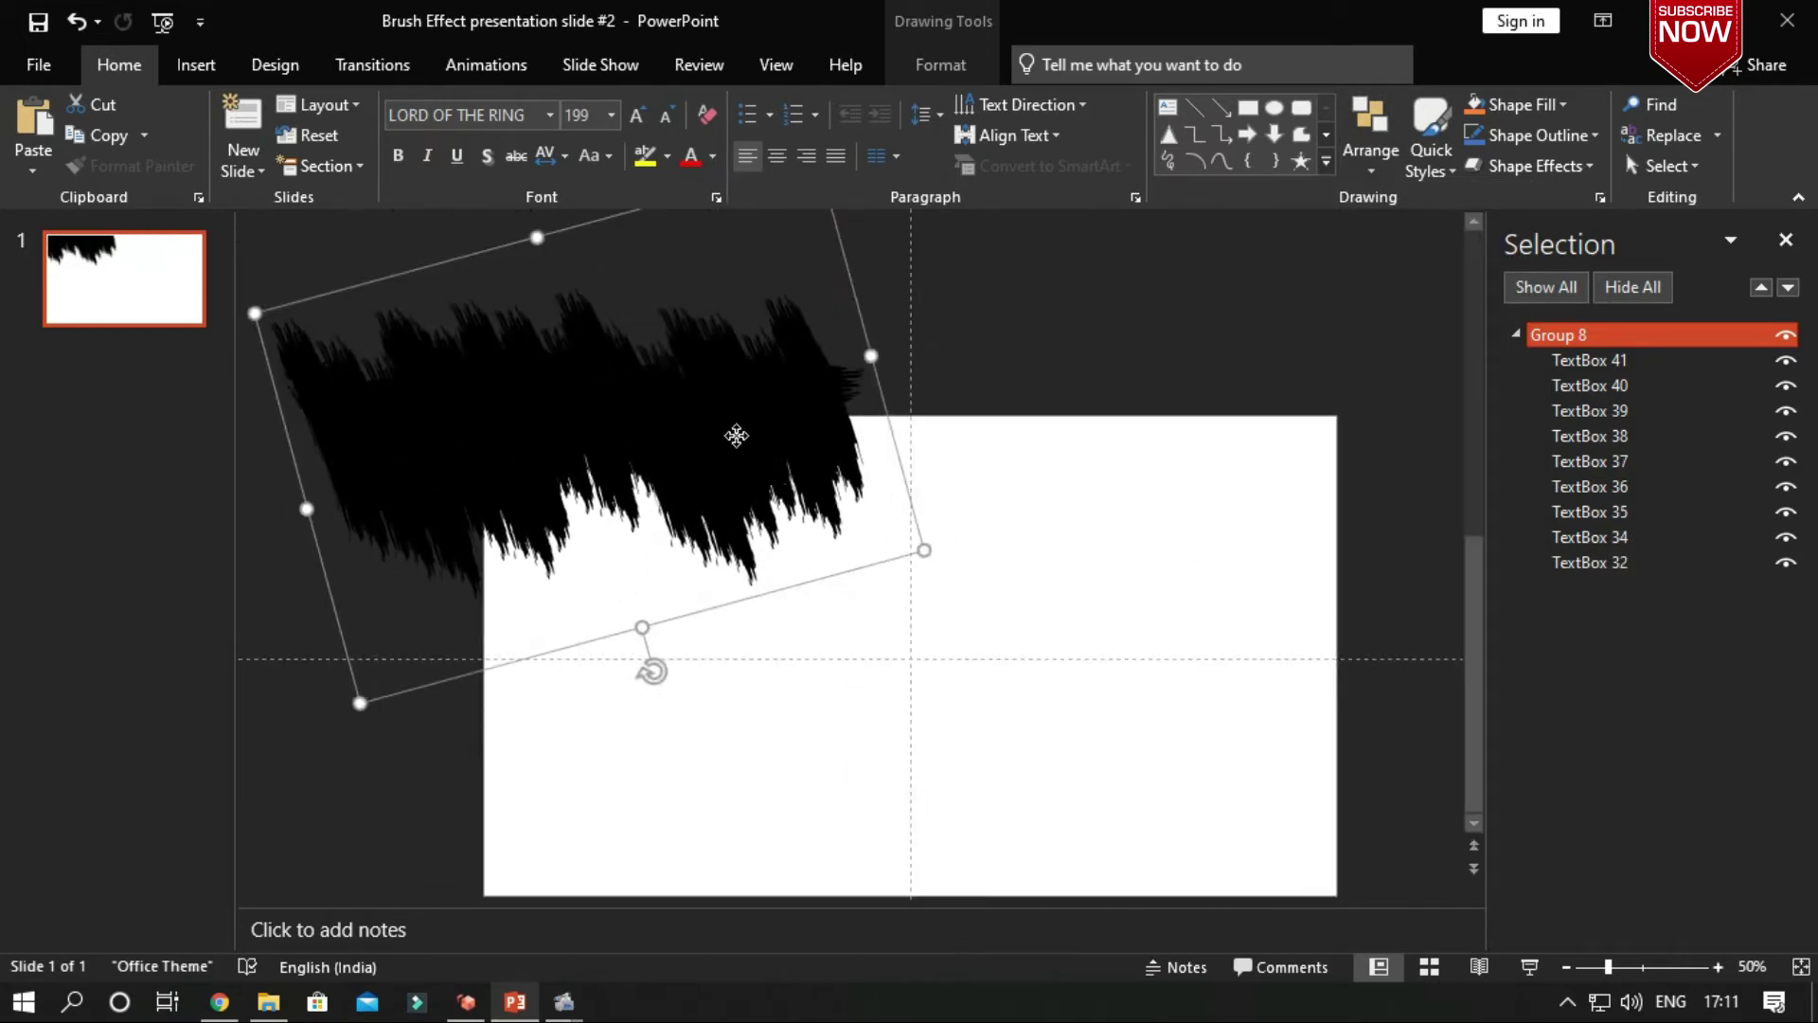
drag(737, 435, 776, 383)
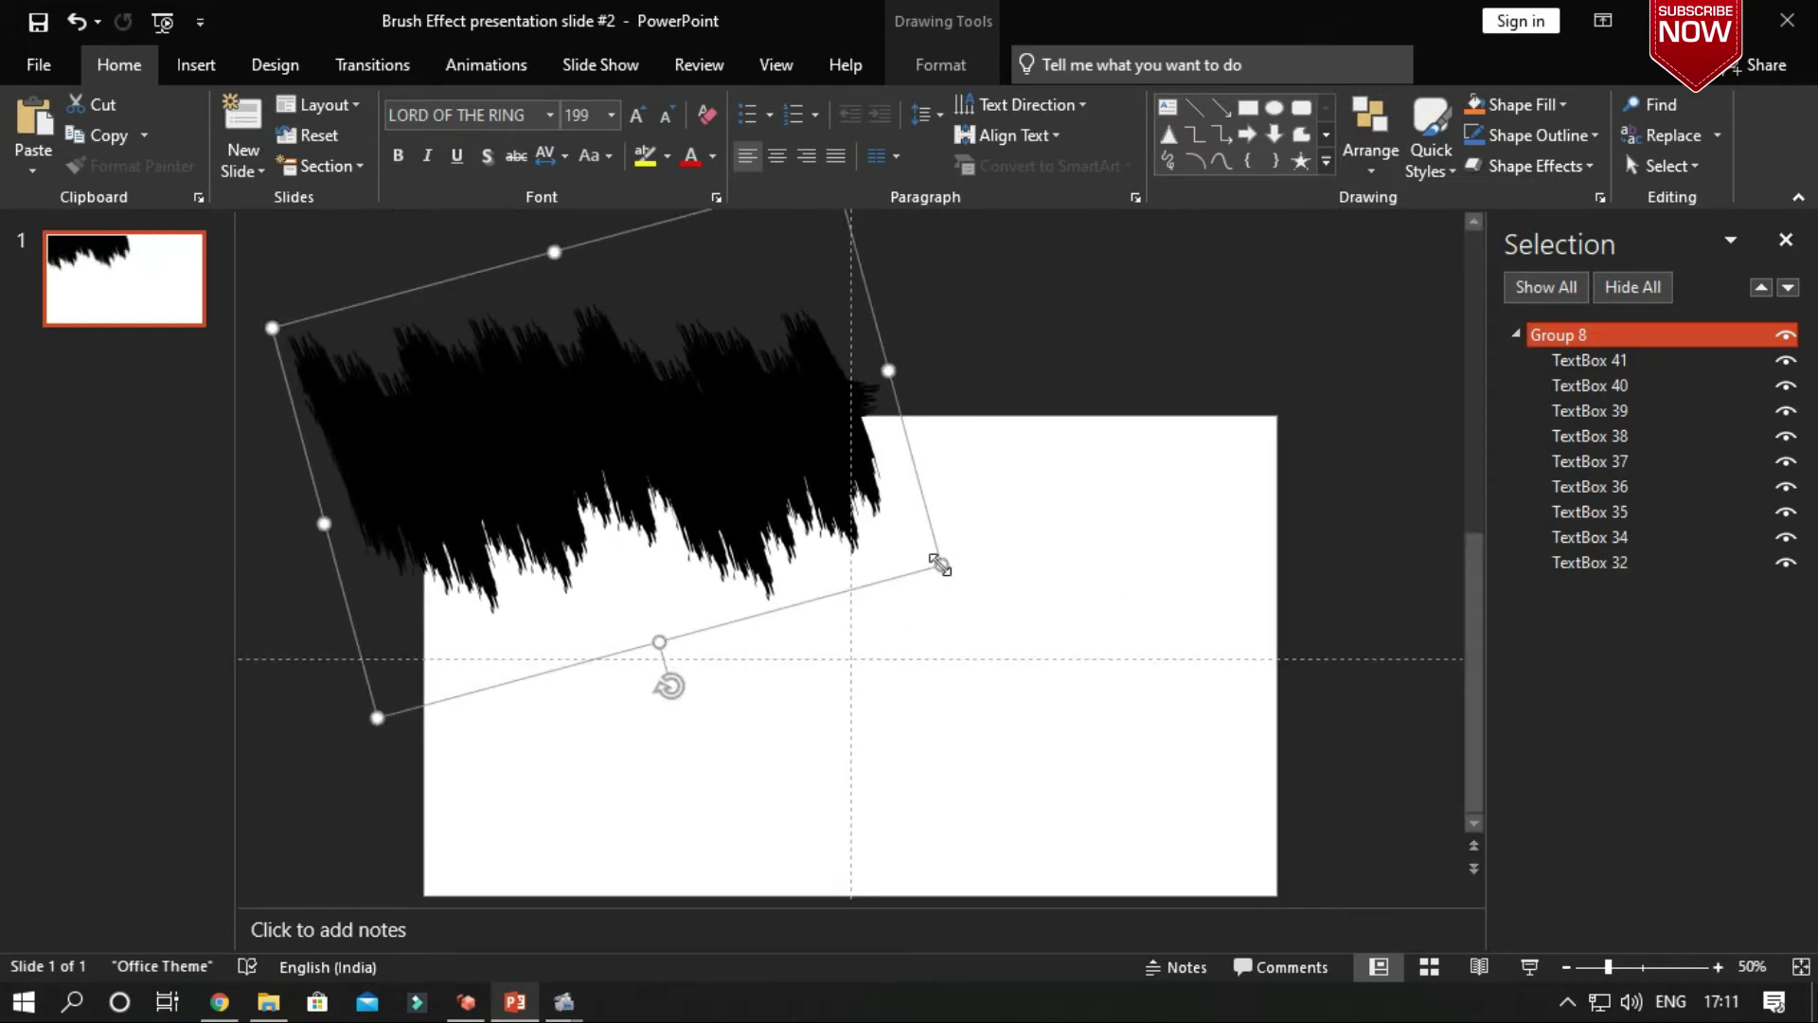
Try to enlarge the brush group from its lower-right corner.
drag(940, 564, 1173, 645)
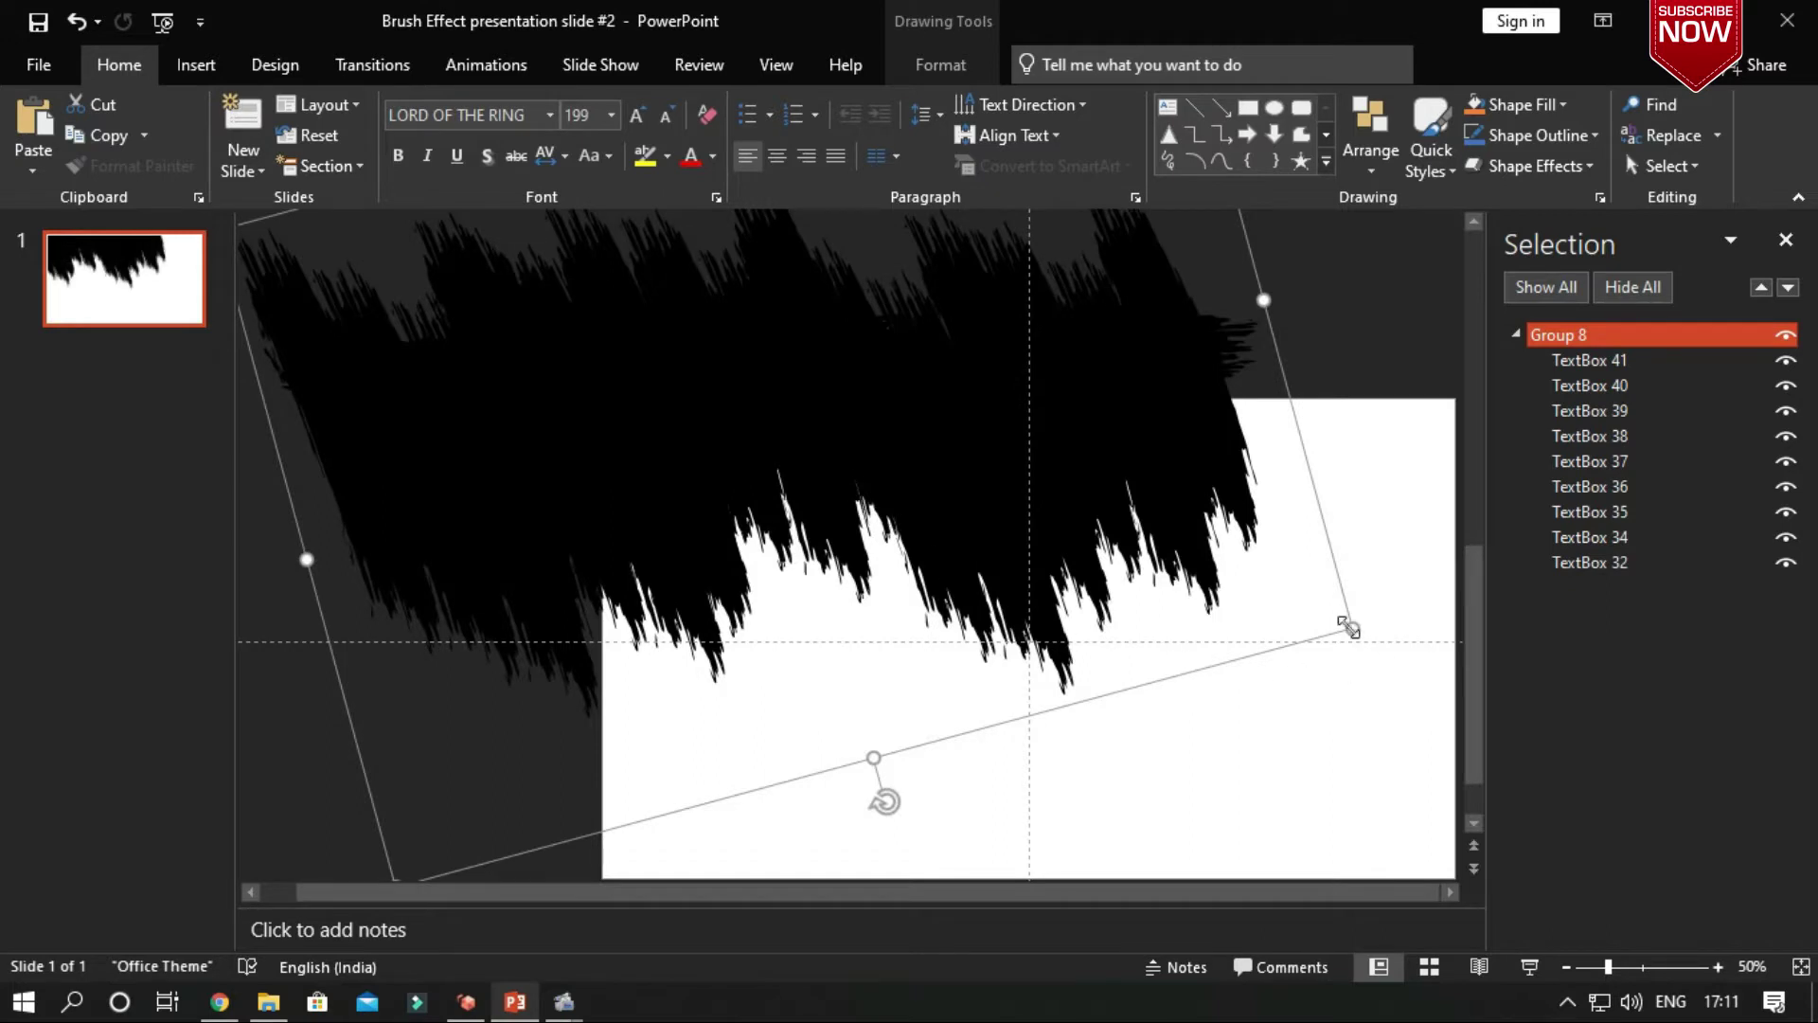
key(ctrl+z)
key(ctrl+z)
key(ctrl+z)
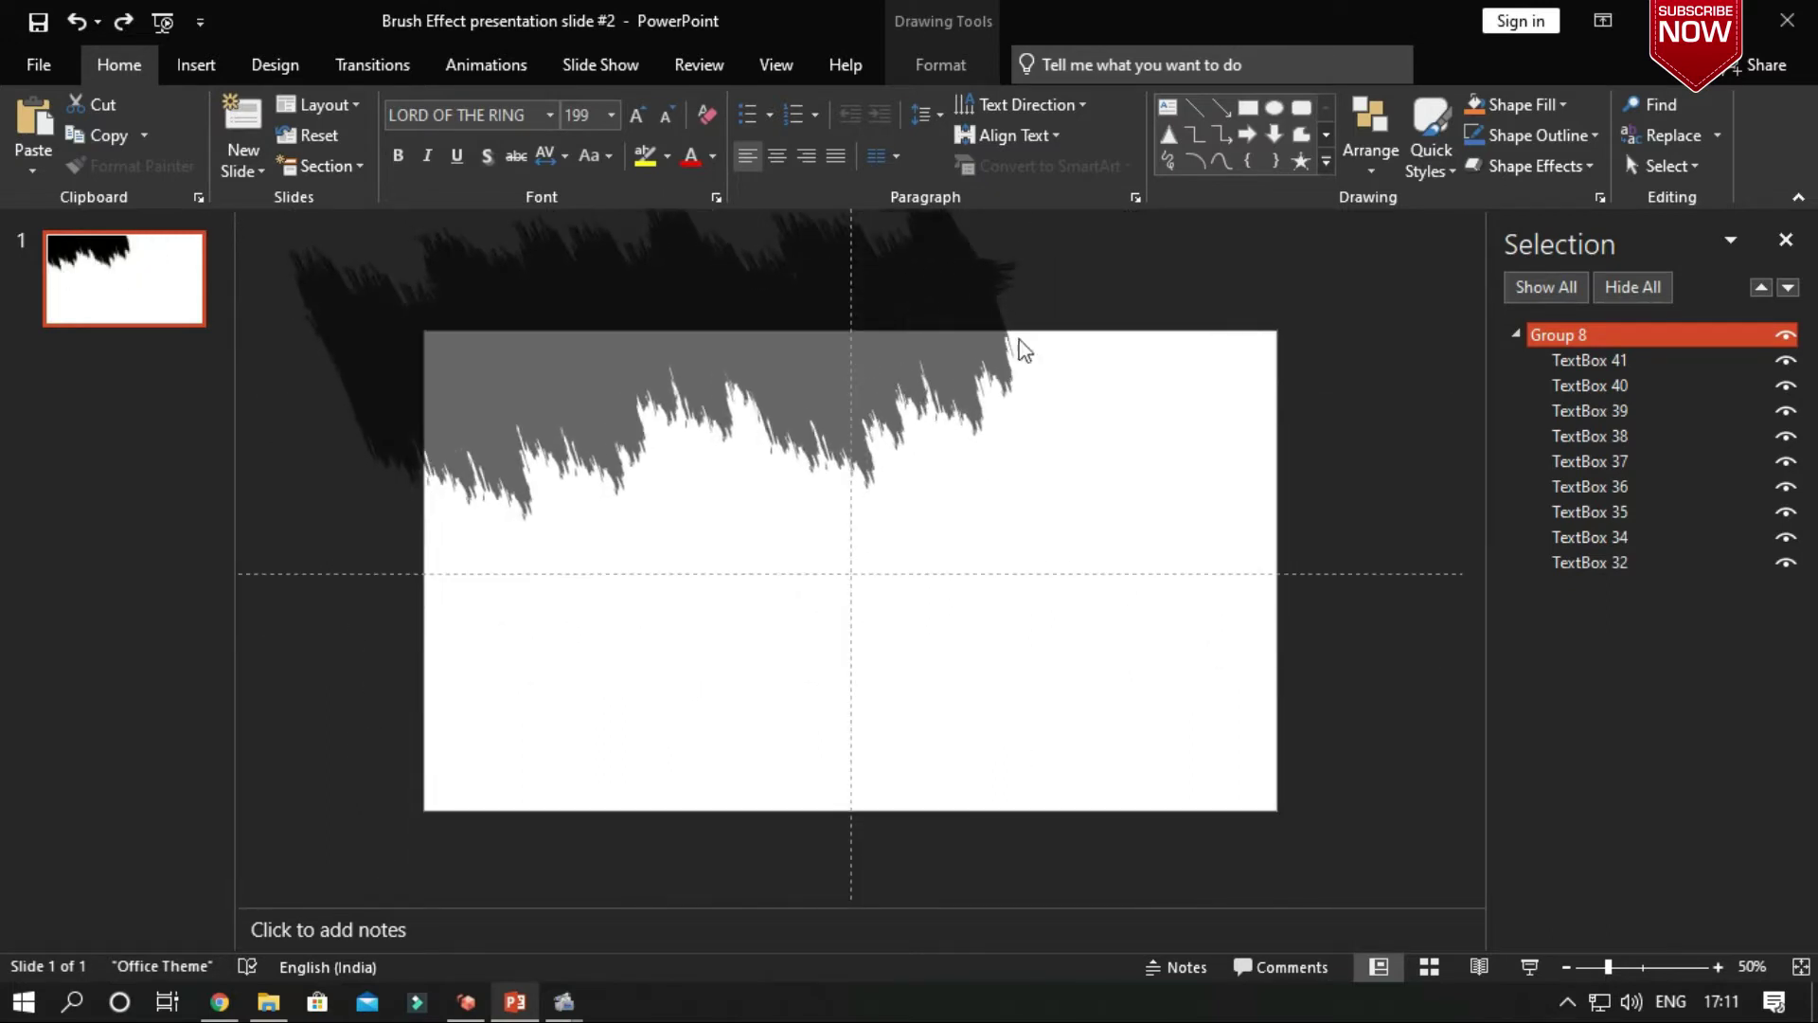
Duplicate the brush group over the slide's lower-right corner and rotate the copy about half a turn so its bristles point upward.
mouse_move(893, 369)
mouse_down()
mouse_move(913, 303)
mouse_move(896, 332)
mouse_move(909, 370)
mouse_move(911, 320)
mouse_move(860, 428)
mouse_move(900, 672)
mouse_move(880, 771)
mouse_move(984, 805)
mouse_move(962, 751)
mouse_move(978, 674)
mouse_move(994, 718)
mouse_move(974, 727)
mouse_move(1023, 682)
mouse_move(1035, 741)
mouse_up()
scroll(962, 751, down, 2)
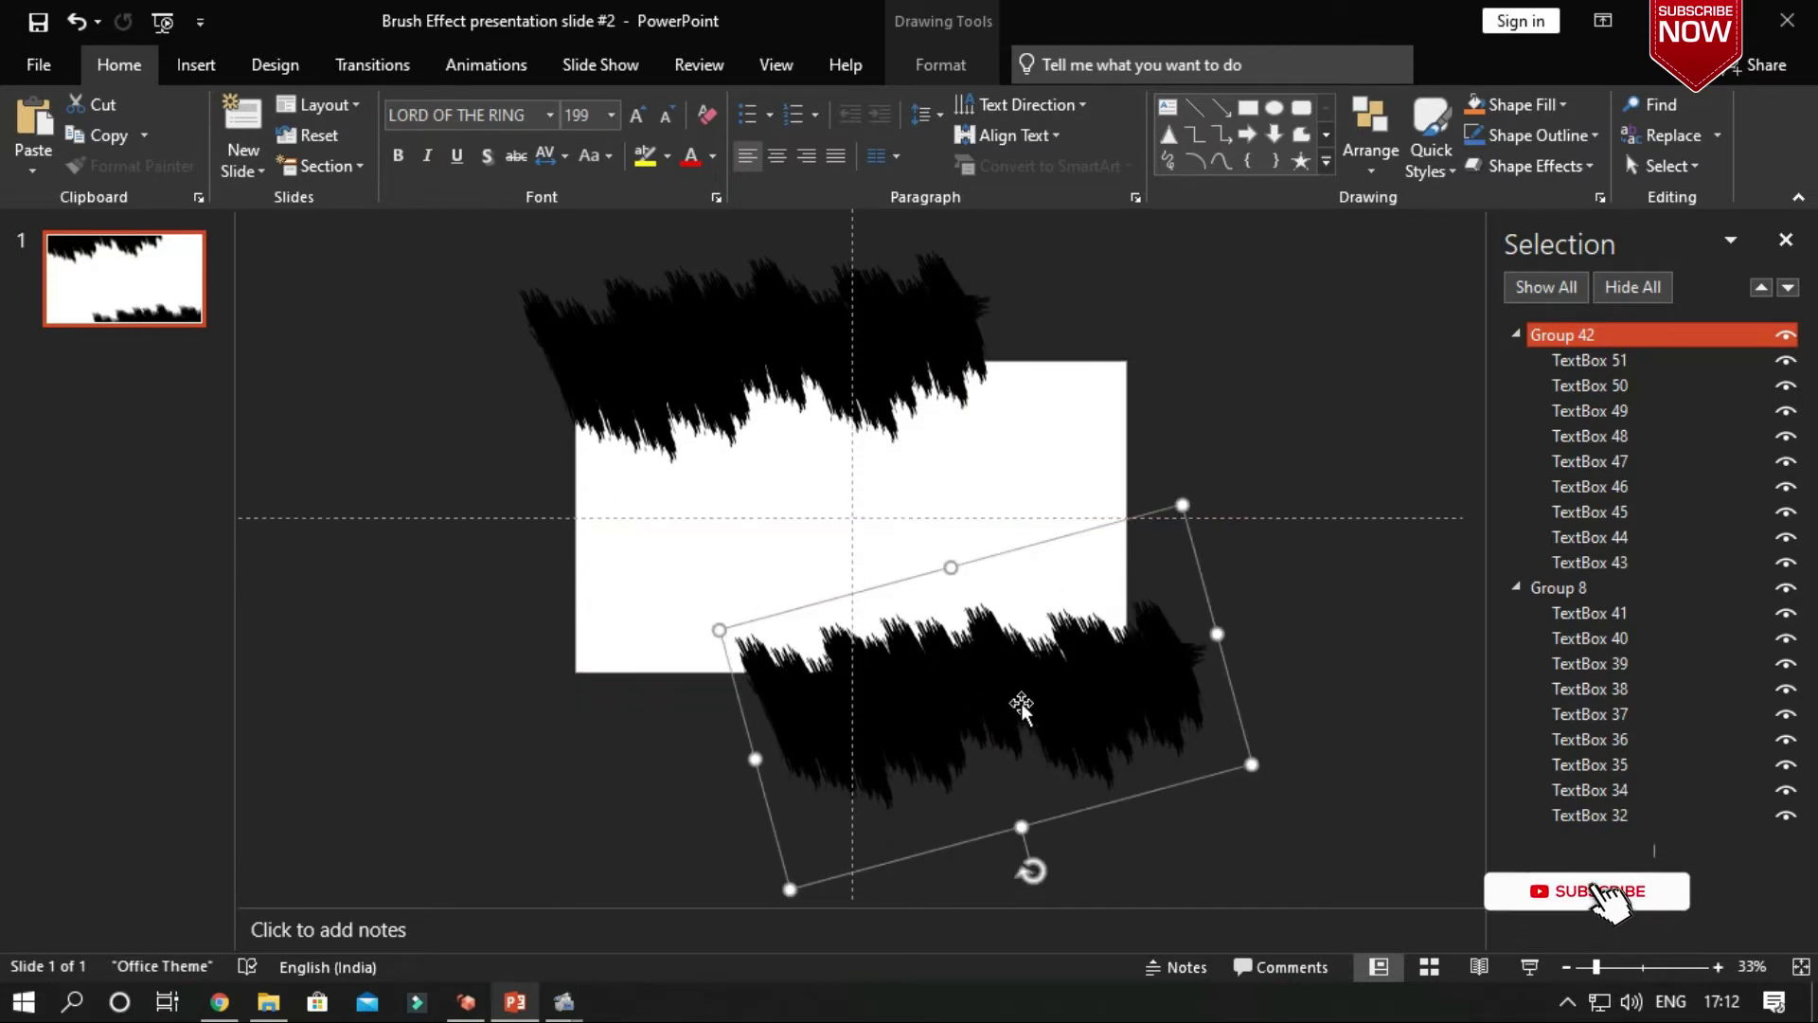
mouse_move(1035, 872)
mouse_down()
mouse_move(929, 861)
mouse_move(941, 650)
mouse_move(977, 648)
mouse_up()
mouse_move(1042, 746)
mouse_down()
mouse_move(1031, 719)
mouse_move(1030, 735)
mouse_up()
drag(932, 554, 920, 609)
Position the copied brush group so it covers the slide's lower-right corner and extends past the bottom and right edges.
drag(969, 678, 949, 715)
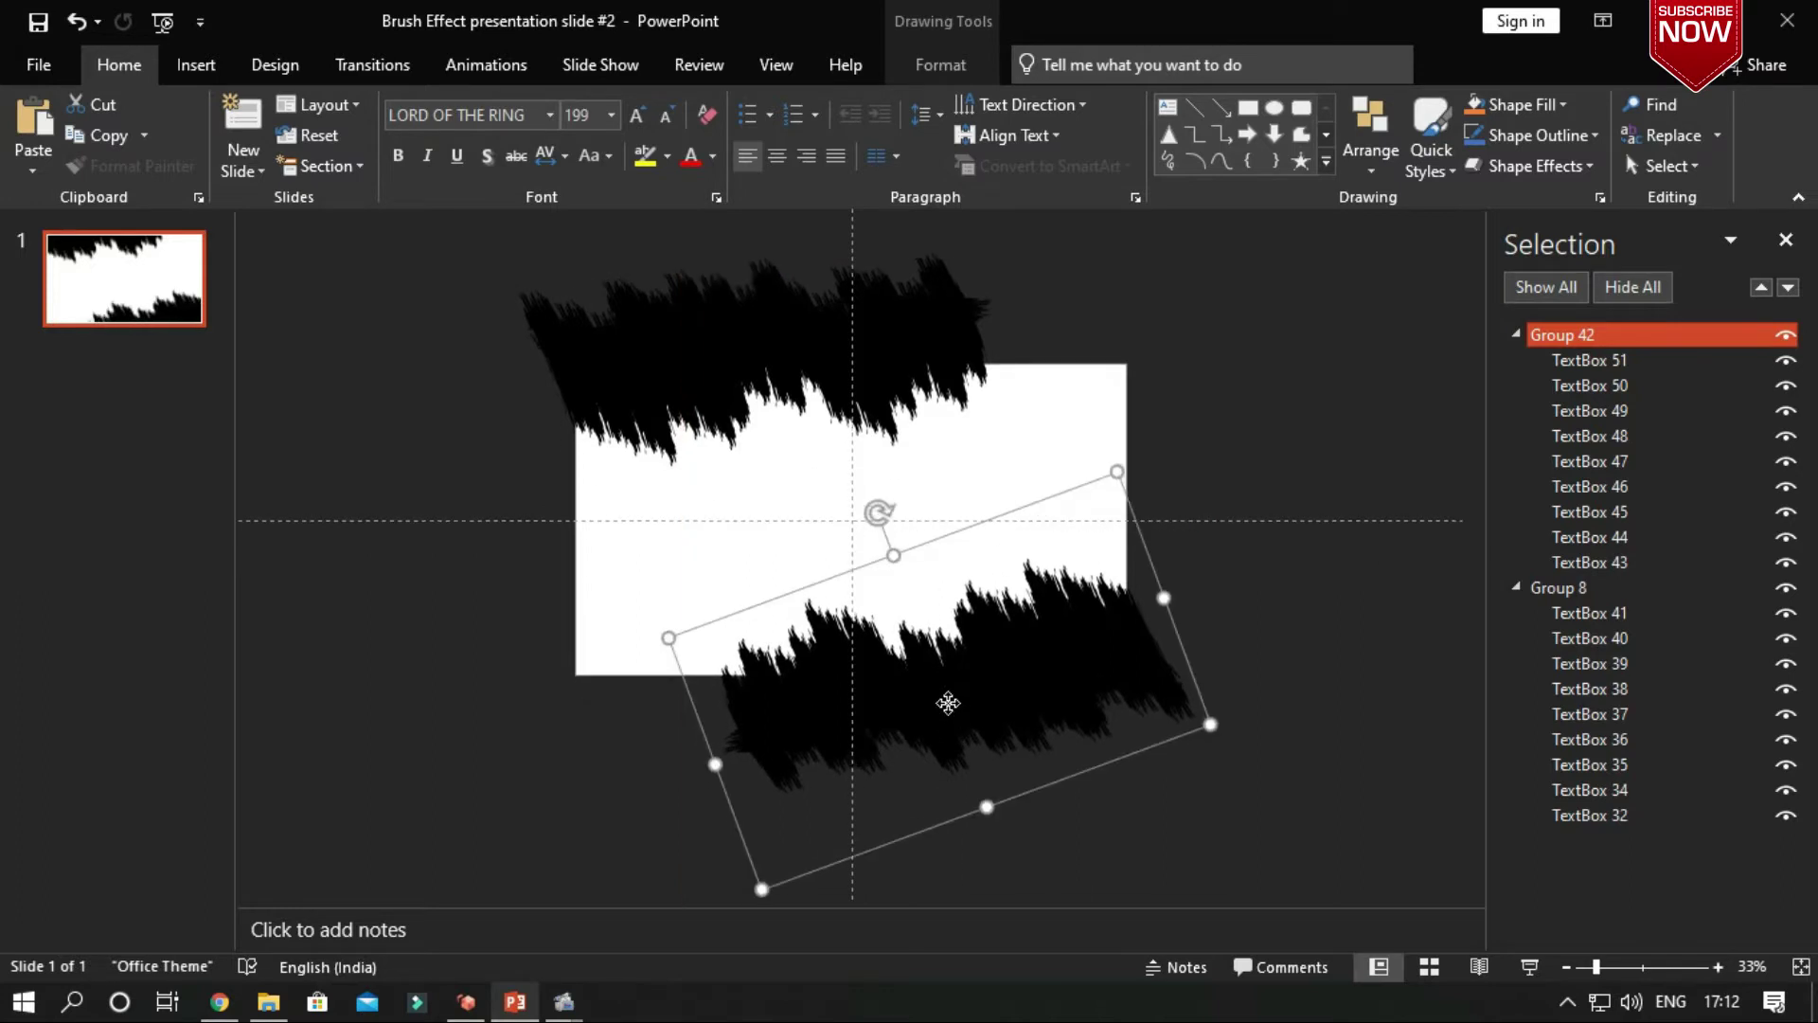
key(Down)
key(Down)
key(Down)
key(Down)
key(Down)
key(Down)
key(Down)
key(Down)
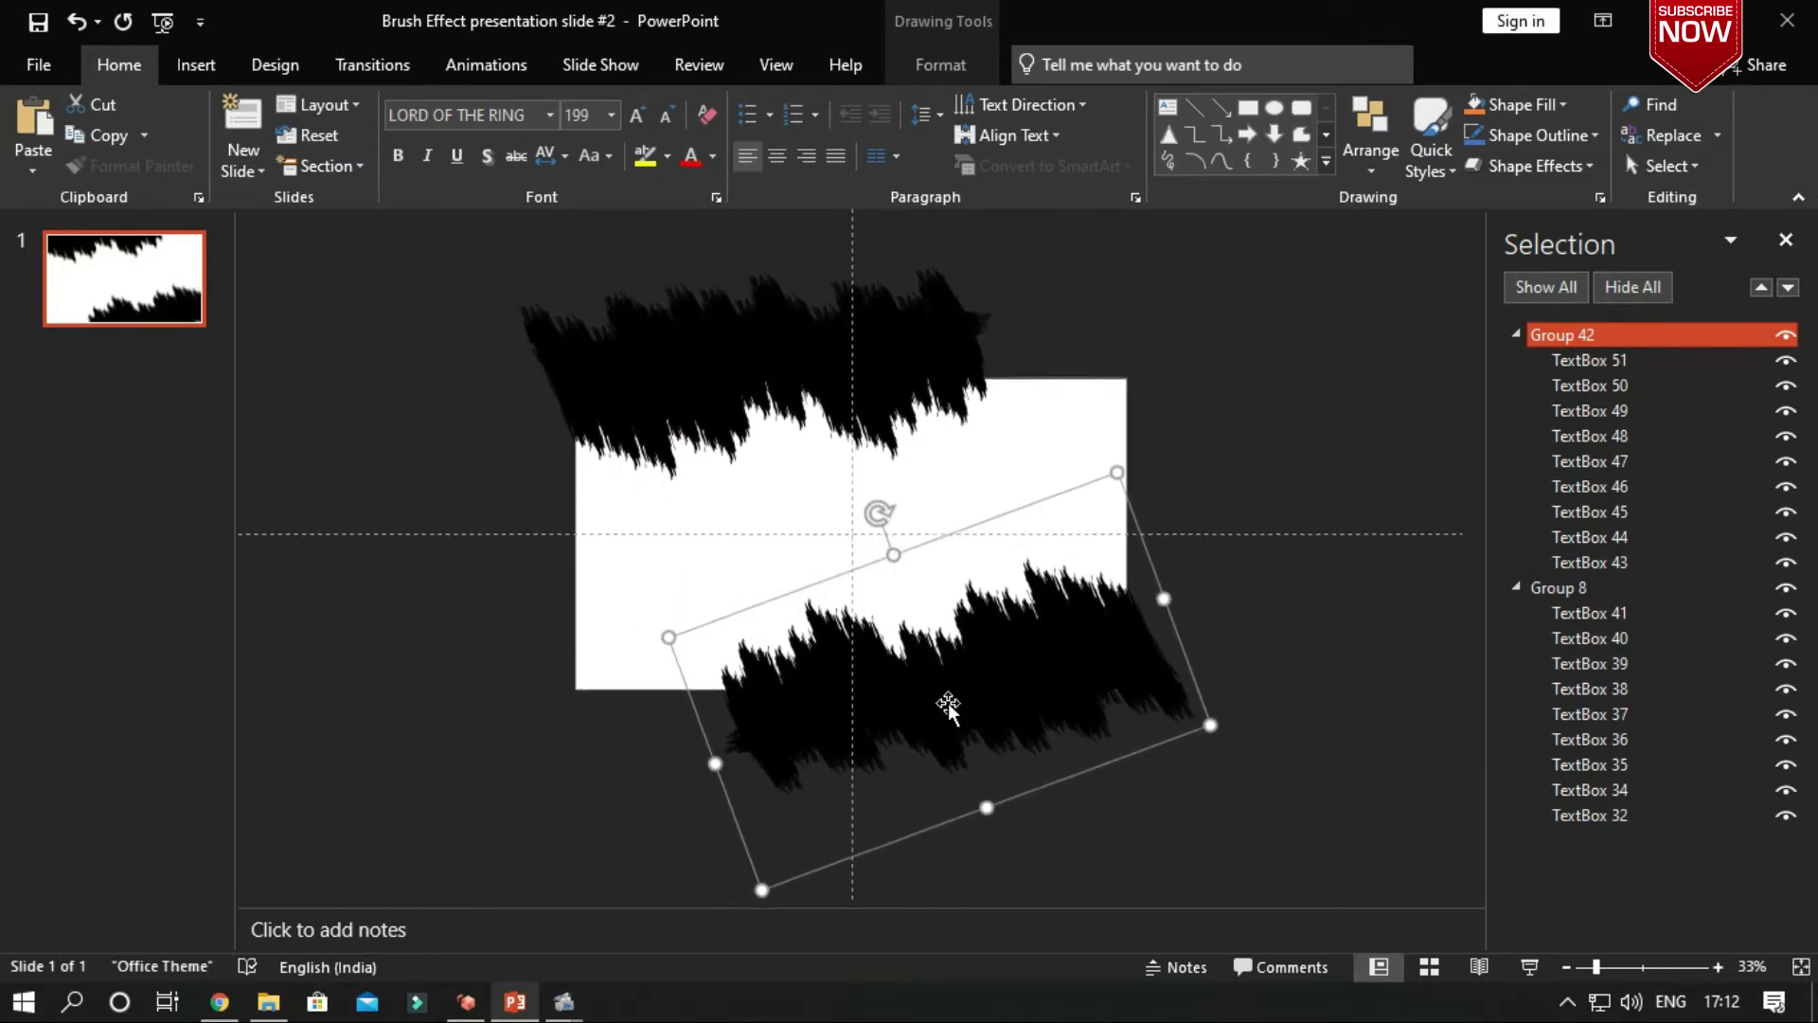
Preview the slide with both brush groups as a slide show and return to editing.
click(1530, 976)
click(1207, 537)
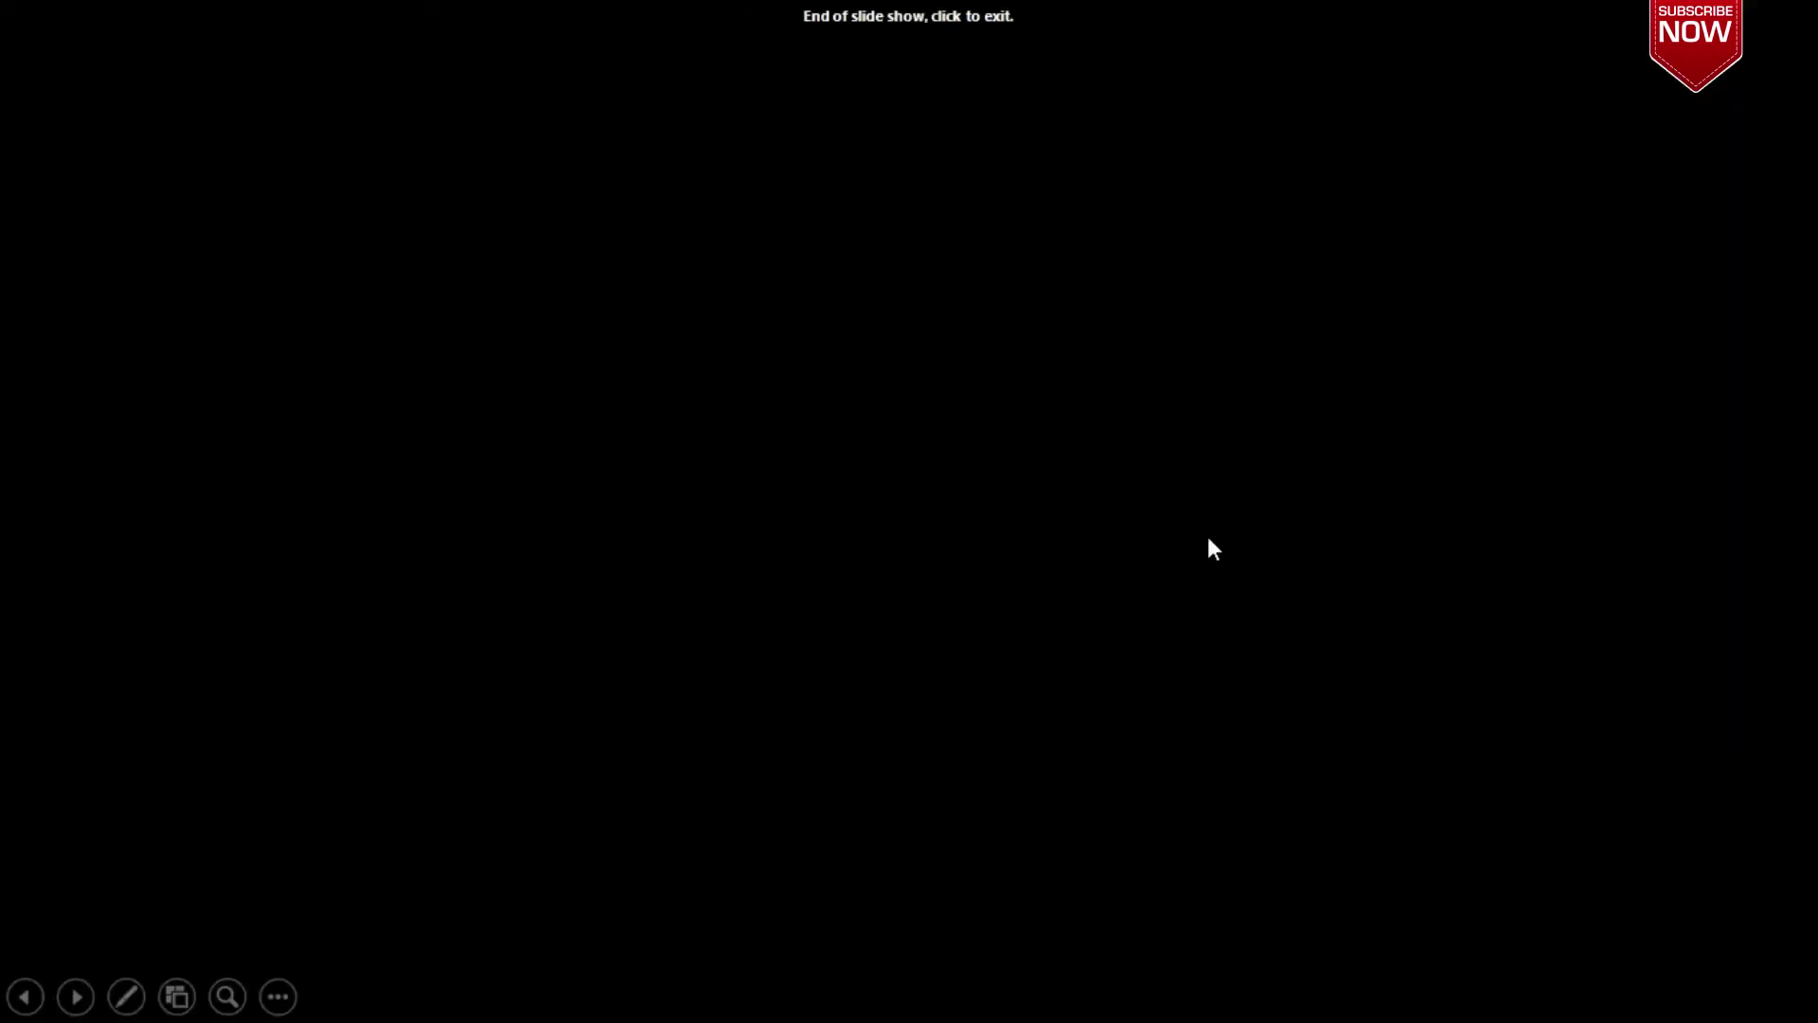
click(1208, 537)
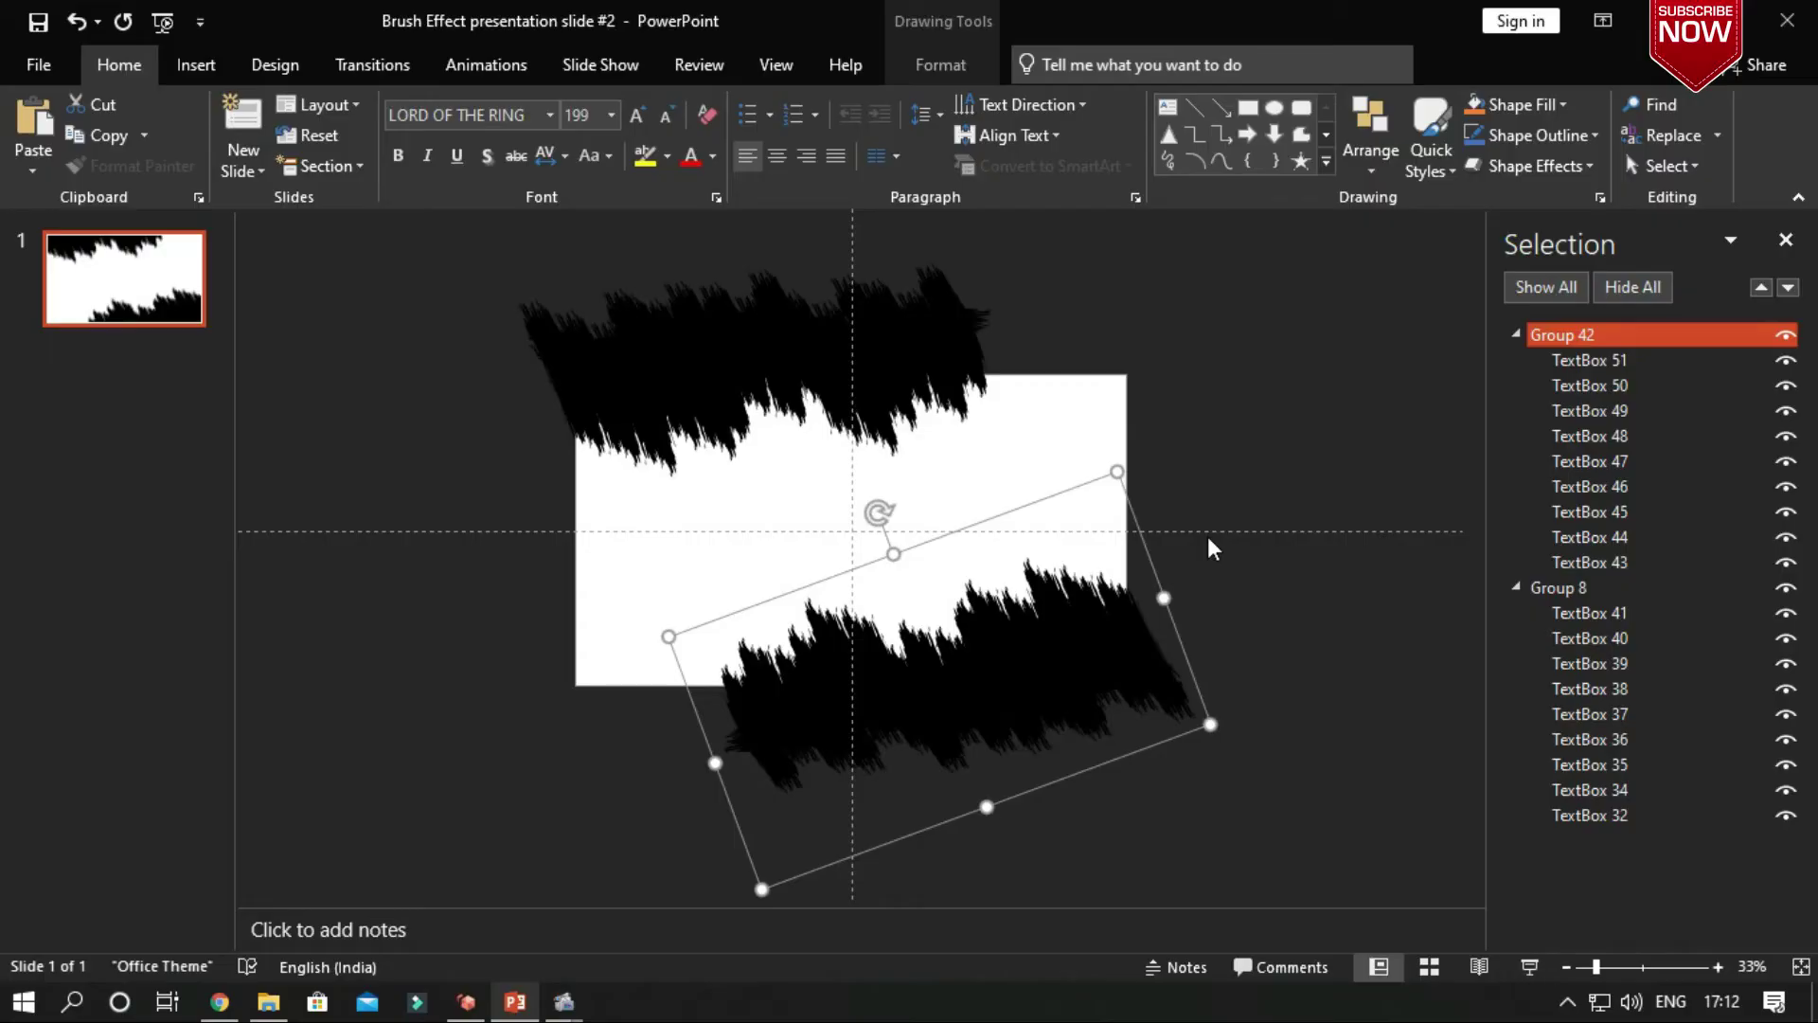
Draw a rectangle covering the whole slide, 33.87 cm wide and 19.05 cm high.
click(1193, 451)
click(256, 72)
click(210, 75)
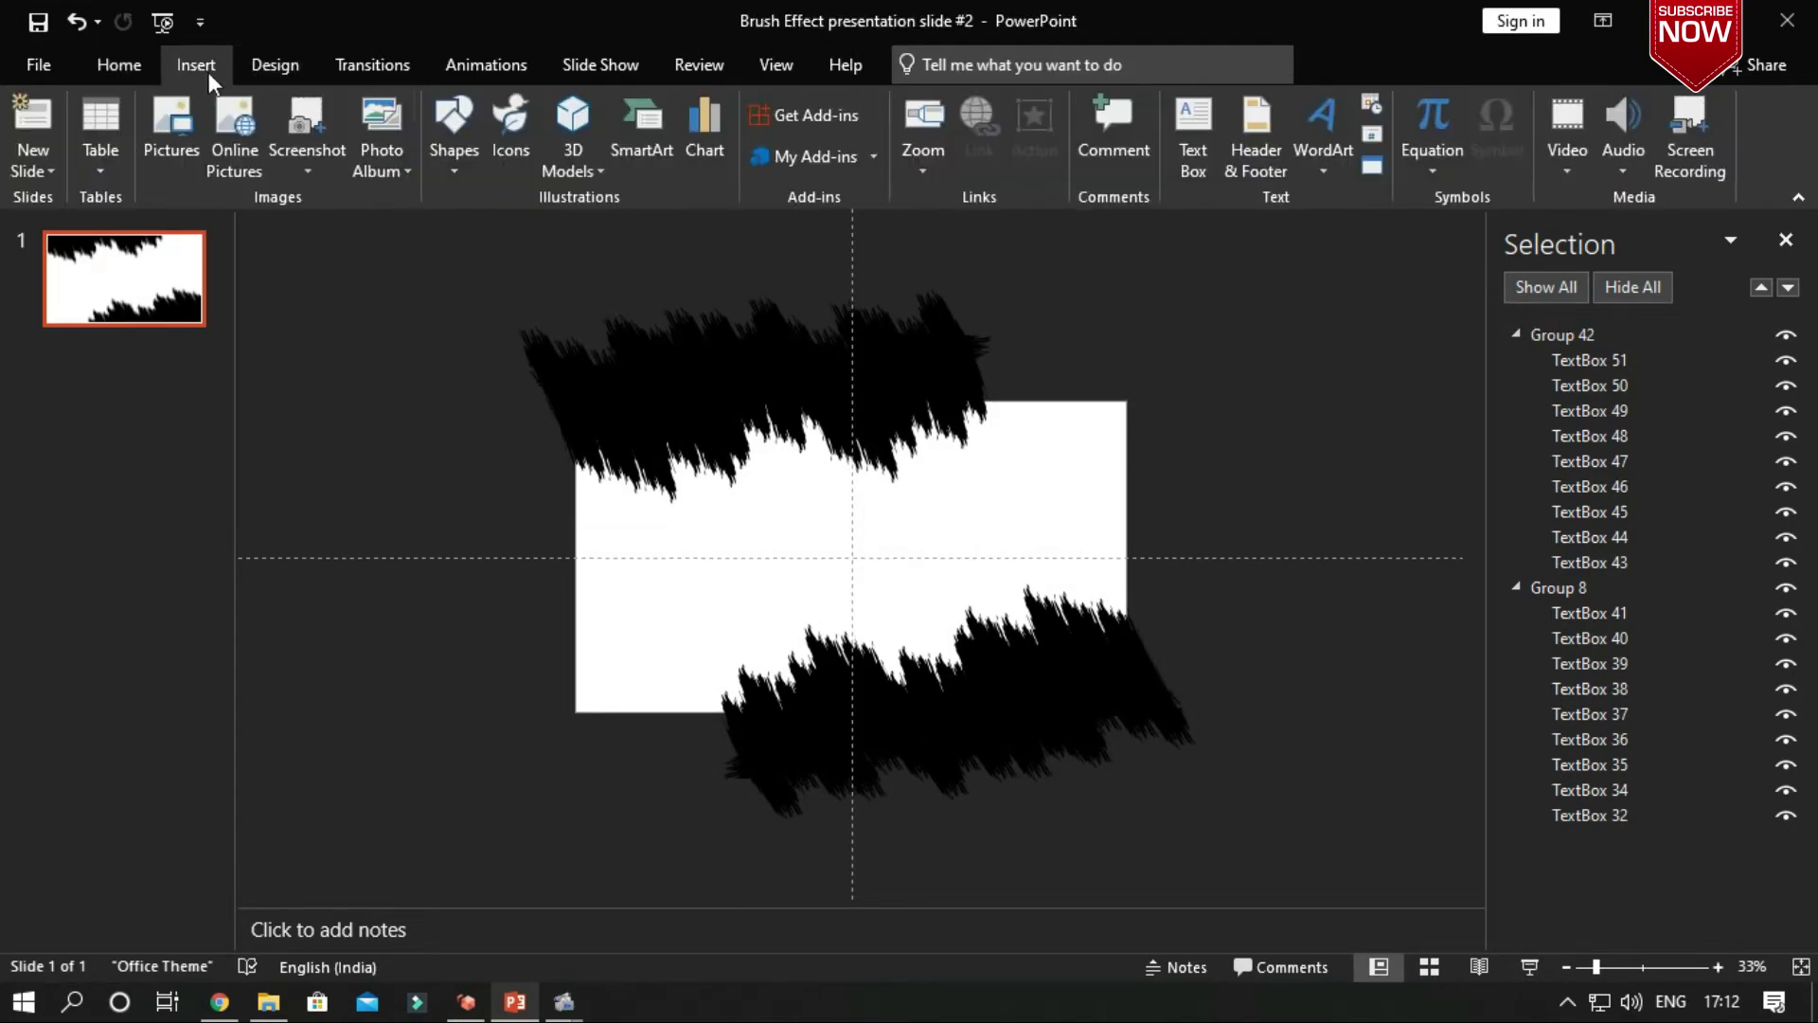
click(464, 166)
click(515, 235)
mouse_move(653, 536)
mouse_down()
mouse_move(824, 625)
mouse_move(606, 464)
mouse_move(576, 389)
mouse_move(573, 404)
mouse_up()
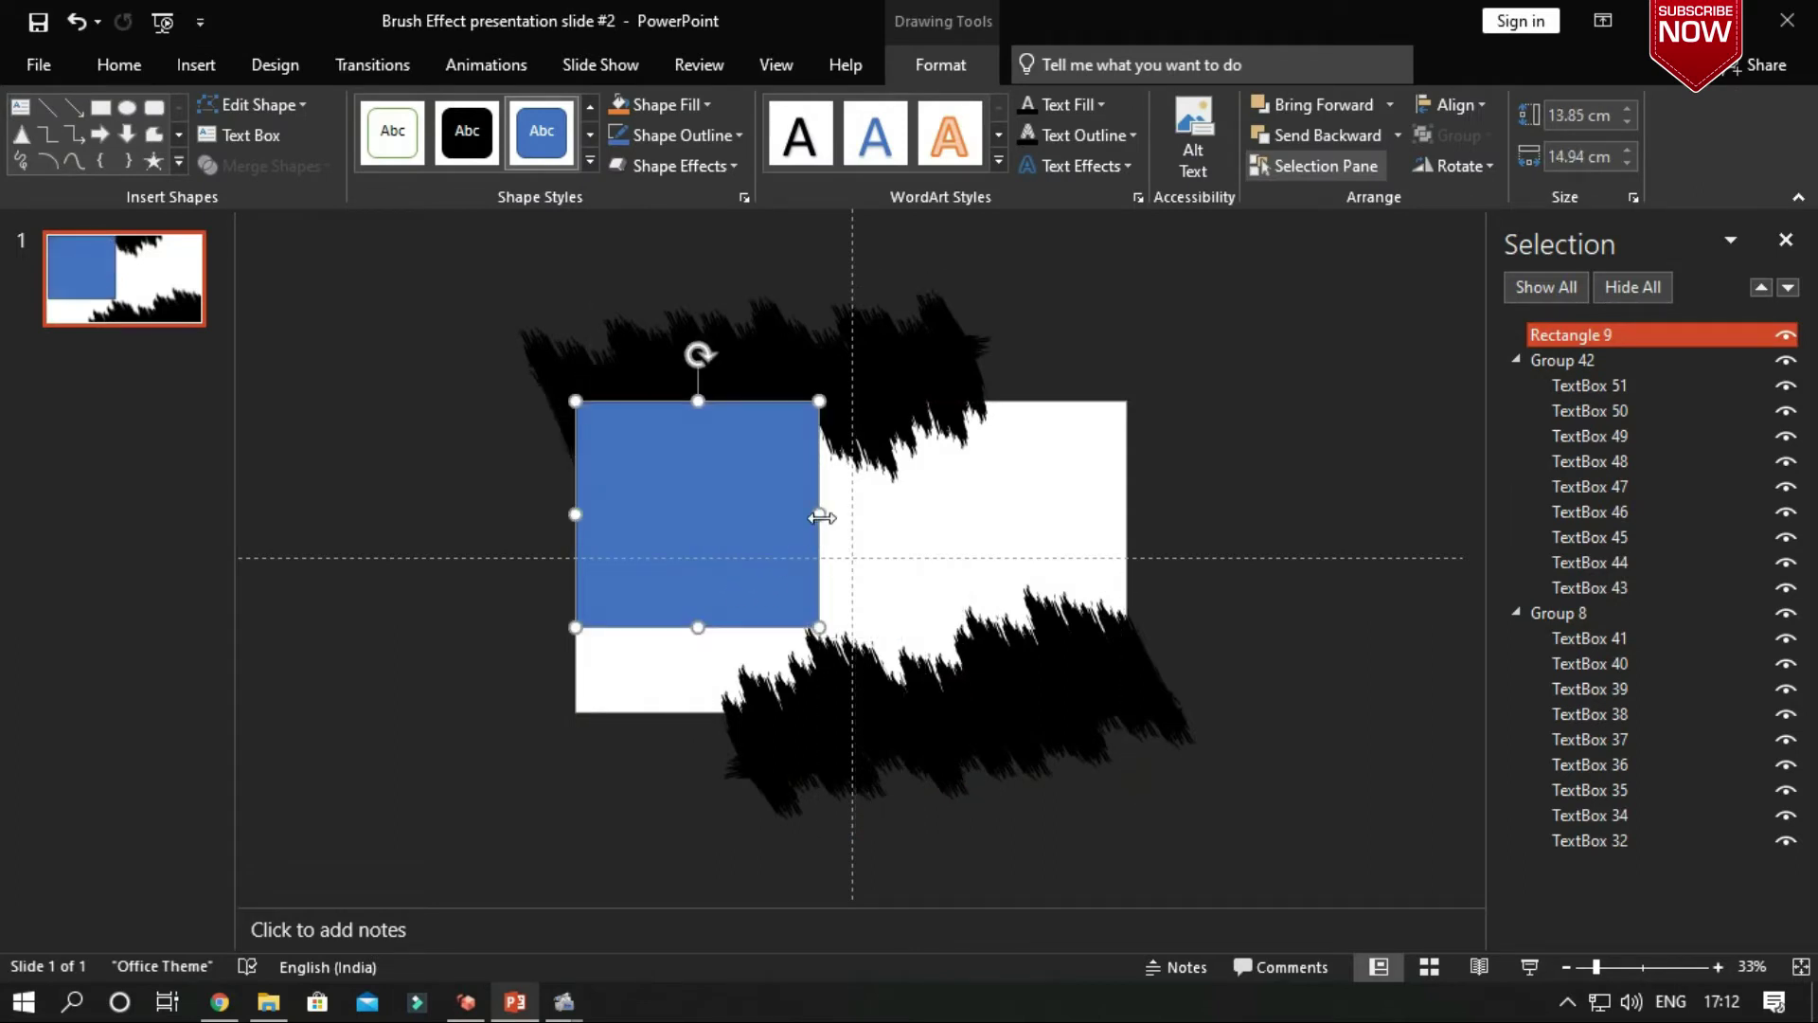
drag(821, 517, 1127, 521)
drag(851, 627, 837, 710)
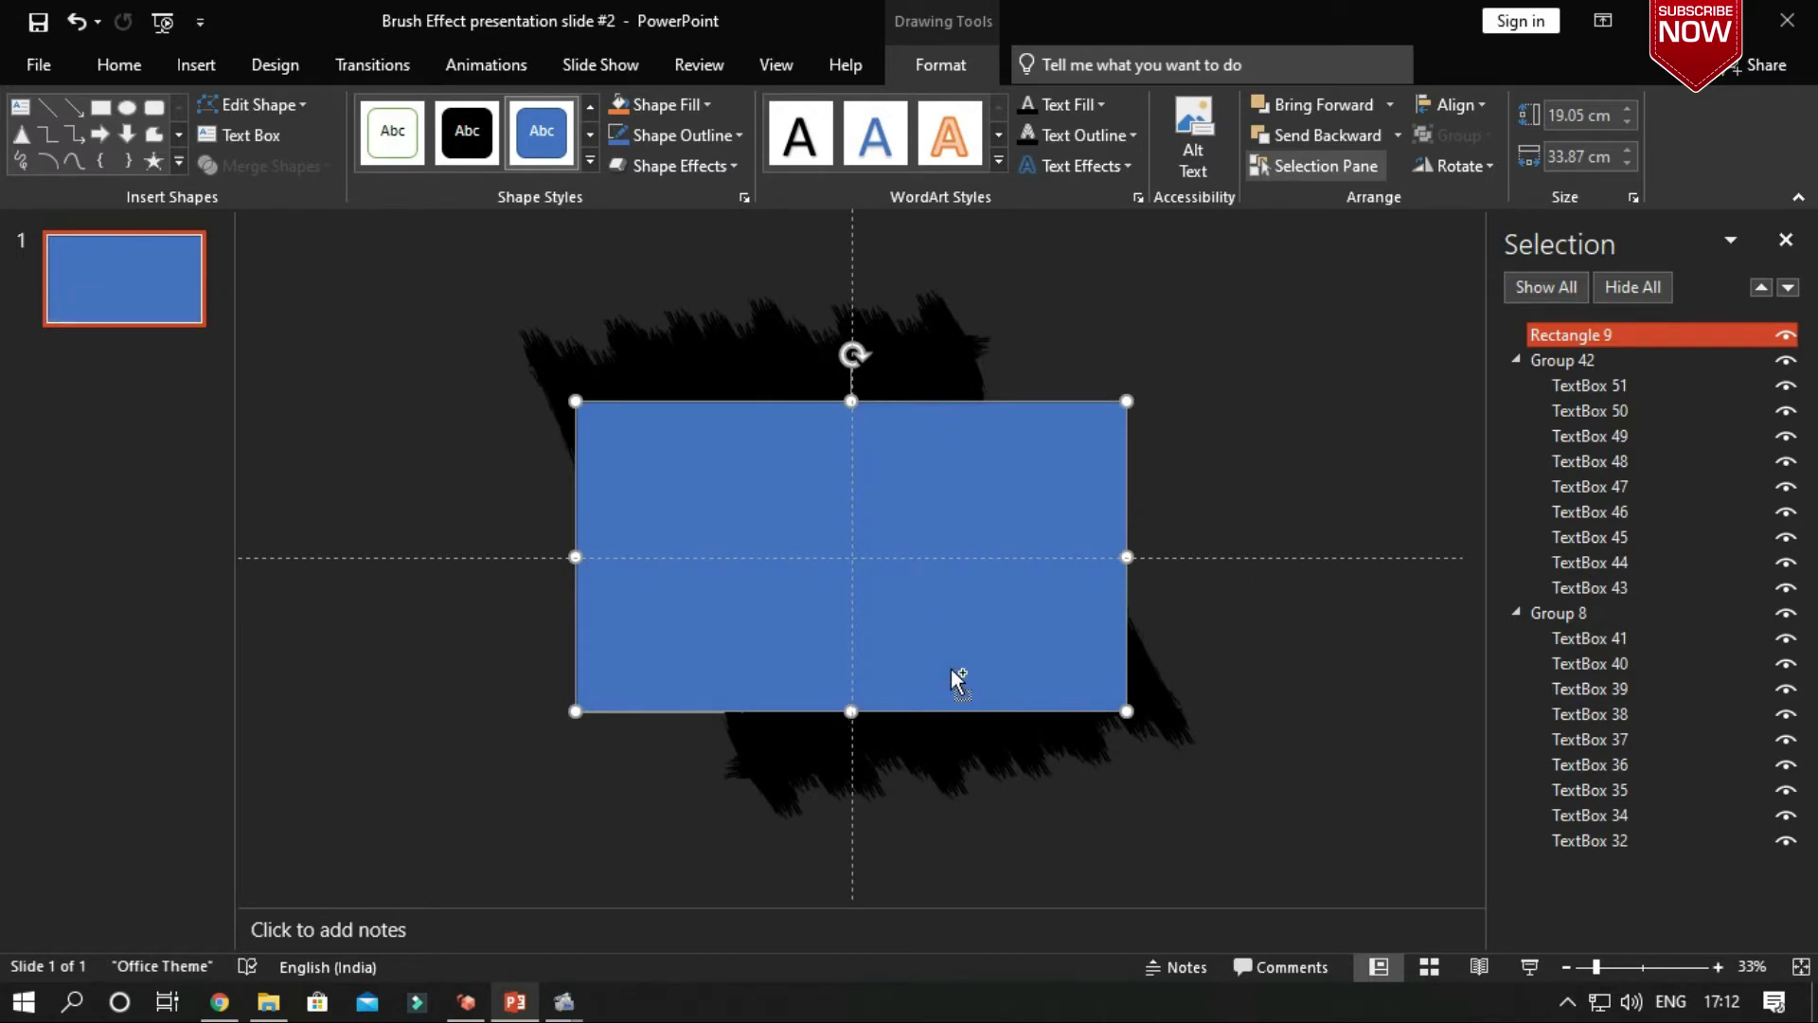
Place a copy of the rectangle below the slide and move the original off the slide to the left.
drag(928, 663, 884, 860)
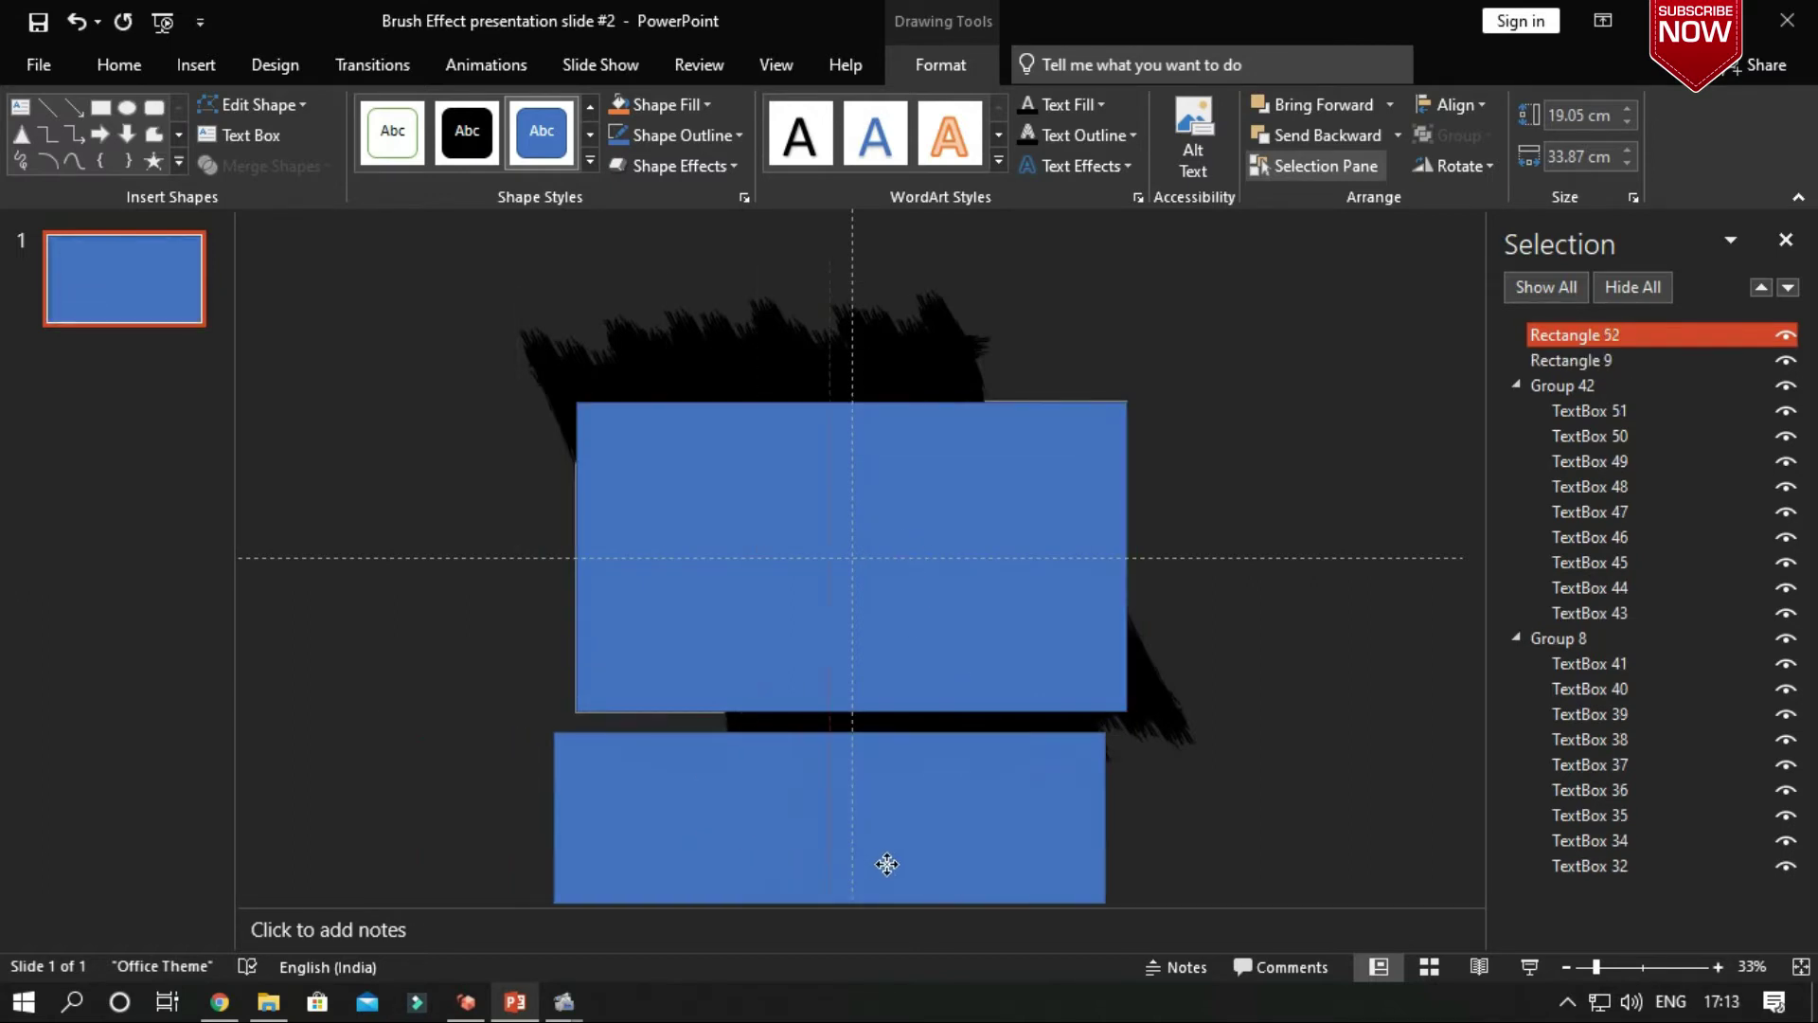
drag(816, 478, 235, 571)
drag(849, 422, 343, 504)
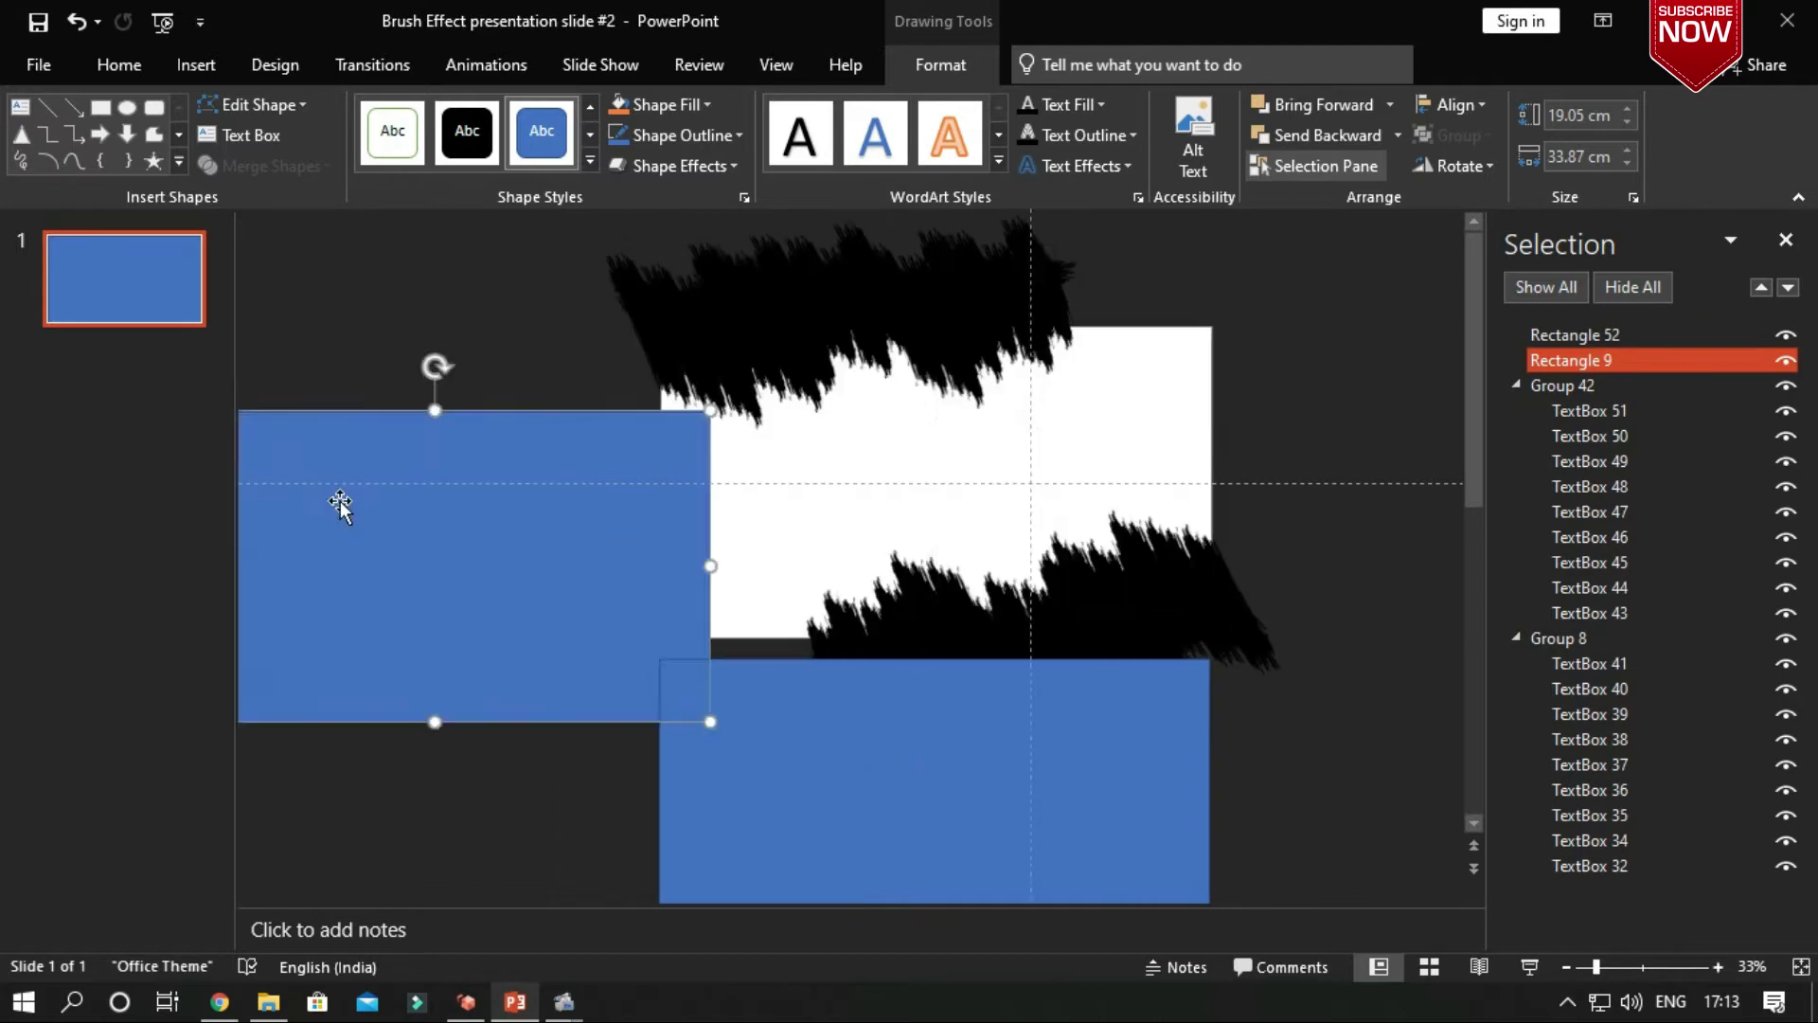
drag(547, 545, 306, 515)
Resize the lower rectangle to about 20.6 × 42.26 cm, with its top flush with the slide's bottom edge, covering the brush overhang.
click(1116, 718)
drag(1109, 659, 1110, 637)
drag(1342, 811, 1376, 812)
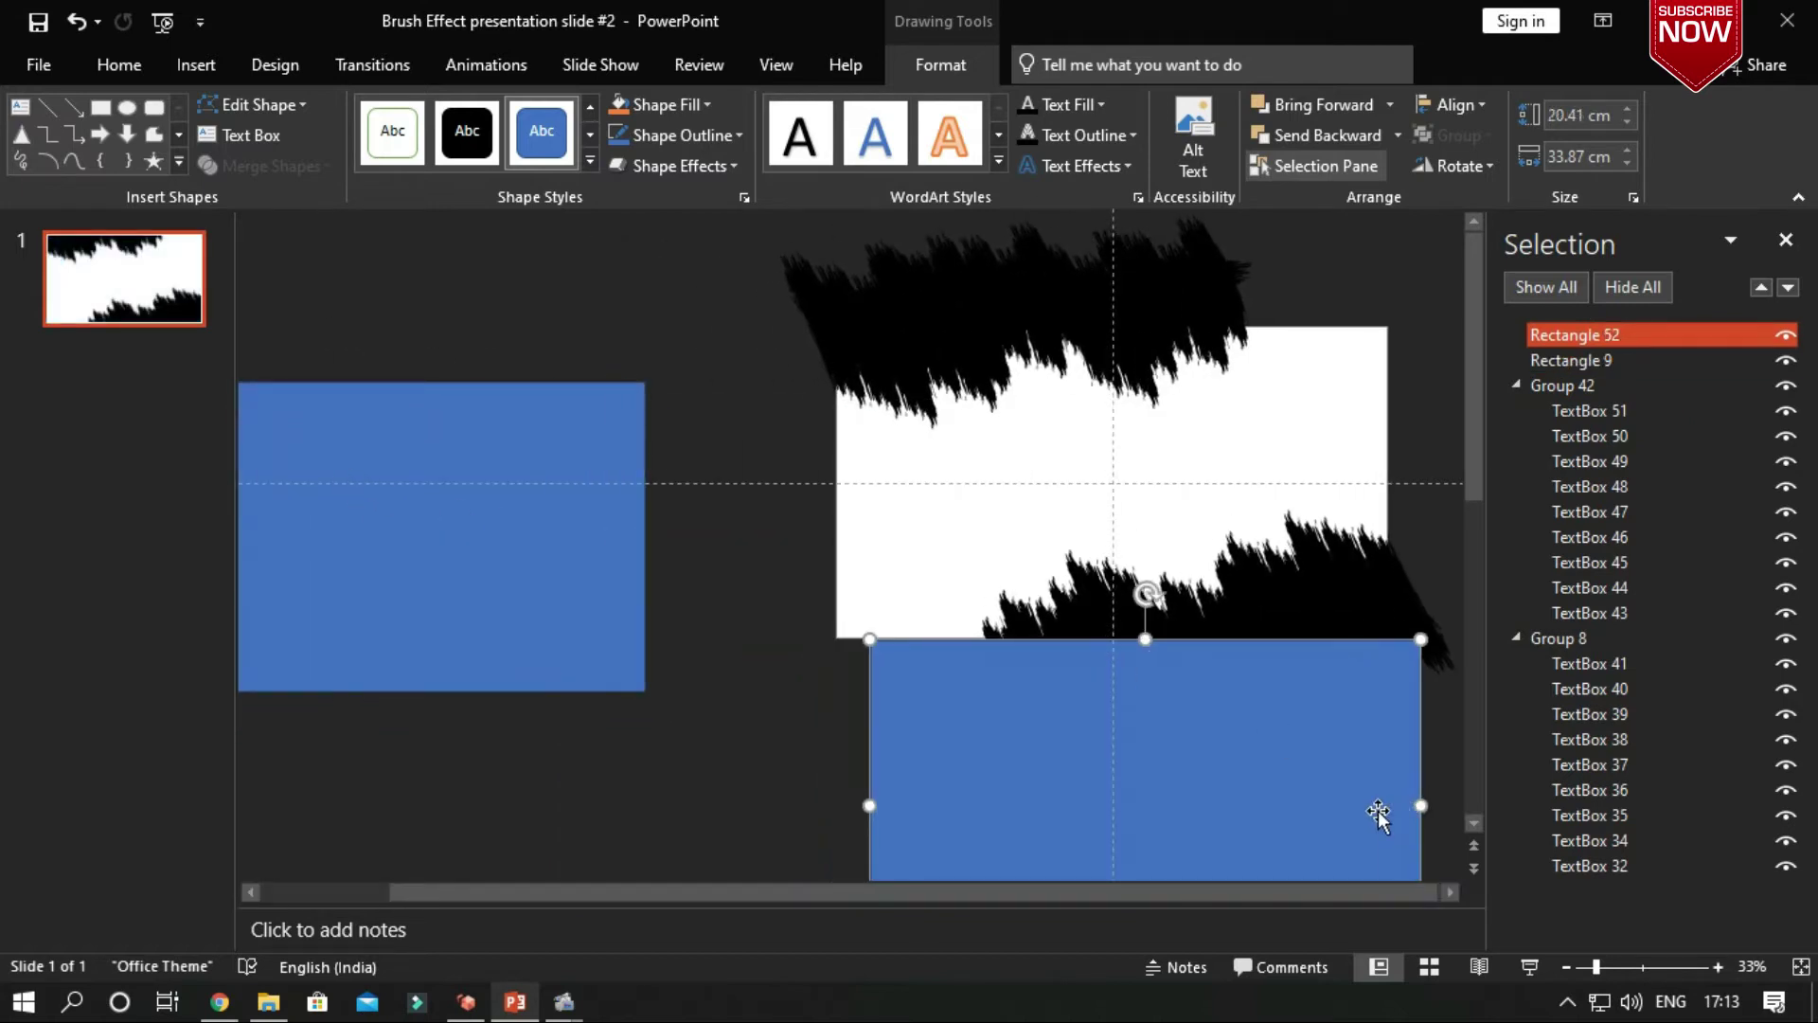
scroll(1143, 737, down, 1)
drag(842, 763, 801, 763)
drag(1033, 629, 1035, 636)
drag(1268, 763, 1332, 762)
shift+click(1257, 530)
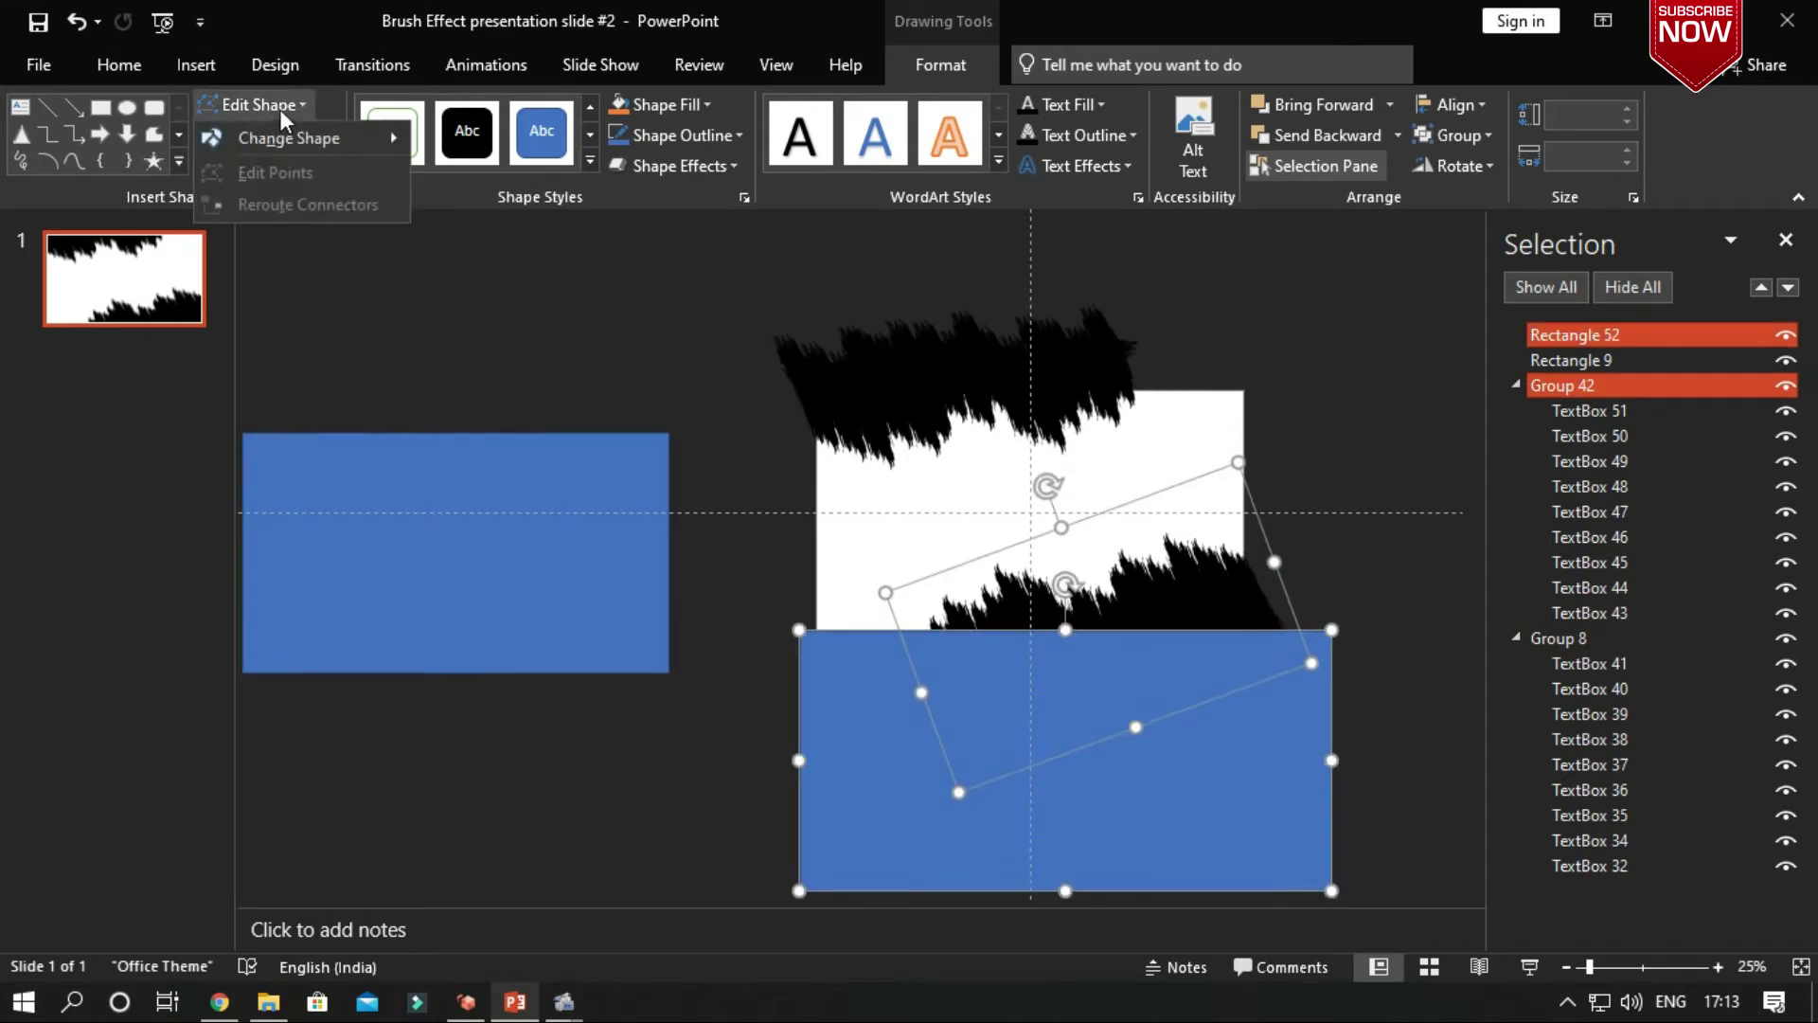
right_click(1259, 528)
click(1254, 405)
Ungroup the lower brush group and merge its pieces into one shape with Union.
click(1258, 549)
right_click(1261, 549)
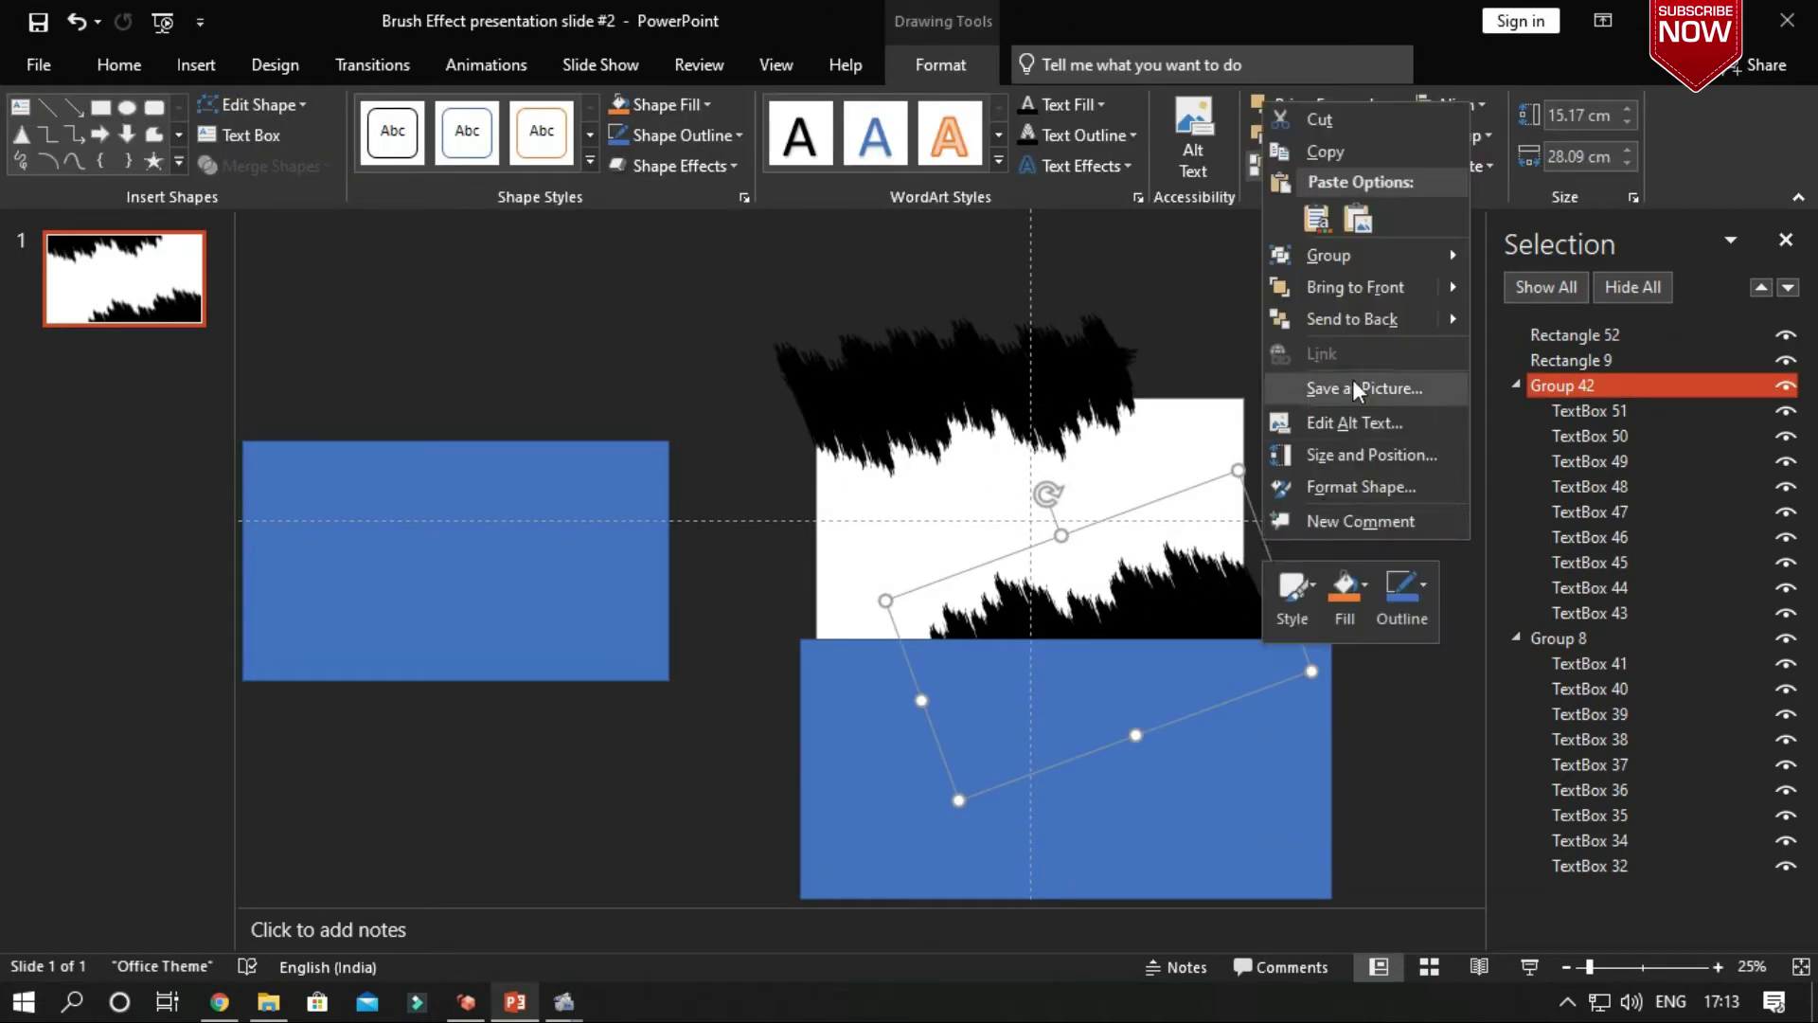
click(1556, 323)
click(316, 167)
click(263, 205)
Subtract the lower rectangle from the merged lower brush shape to trim it at the slide's bottom edge.
click(1262, 810)
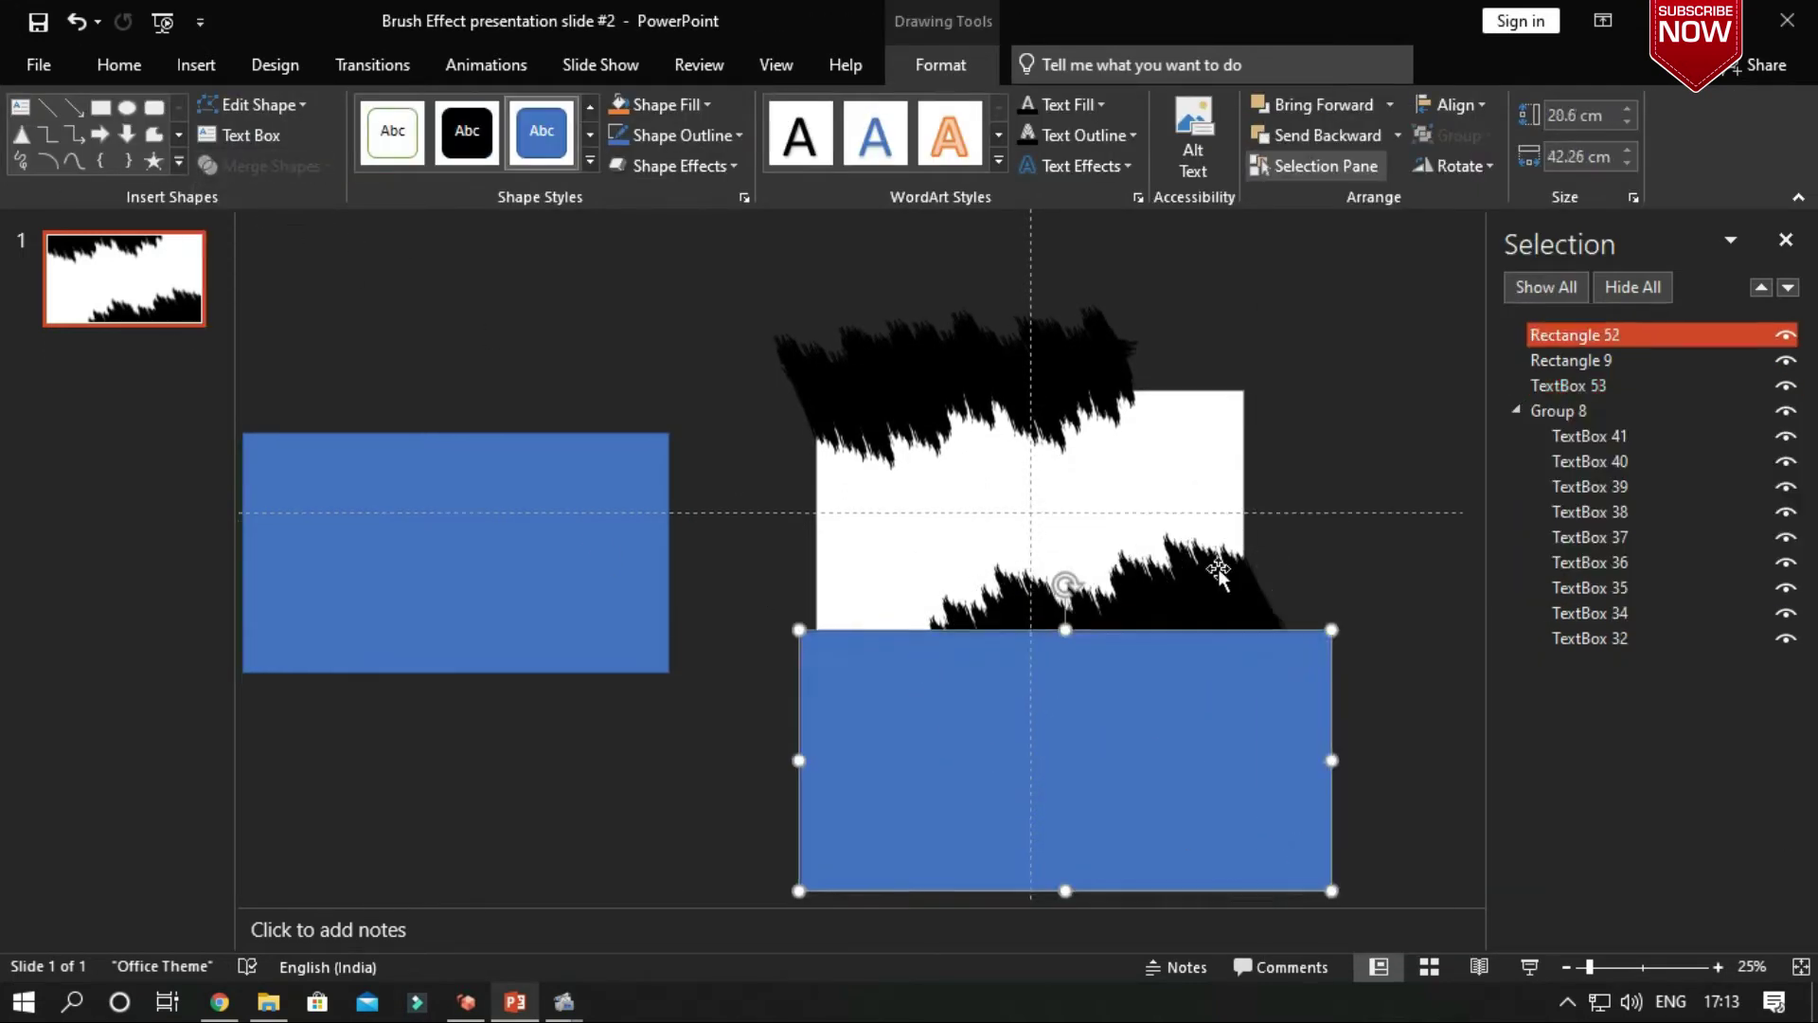
shift+click(1218, 572)
click(271, 166)
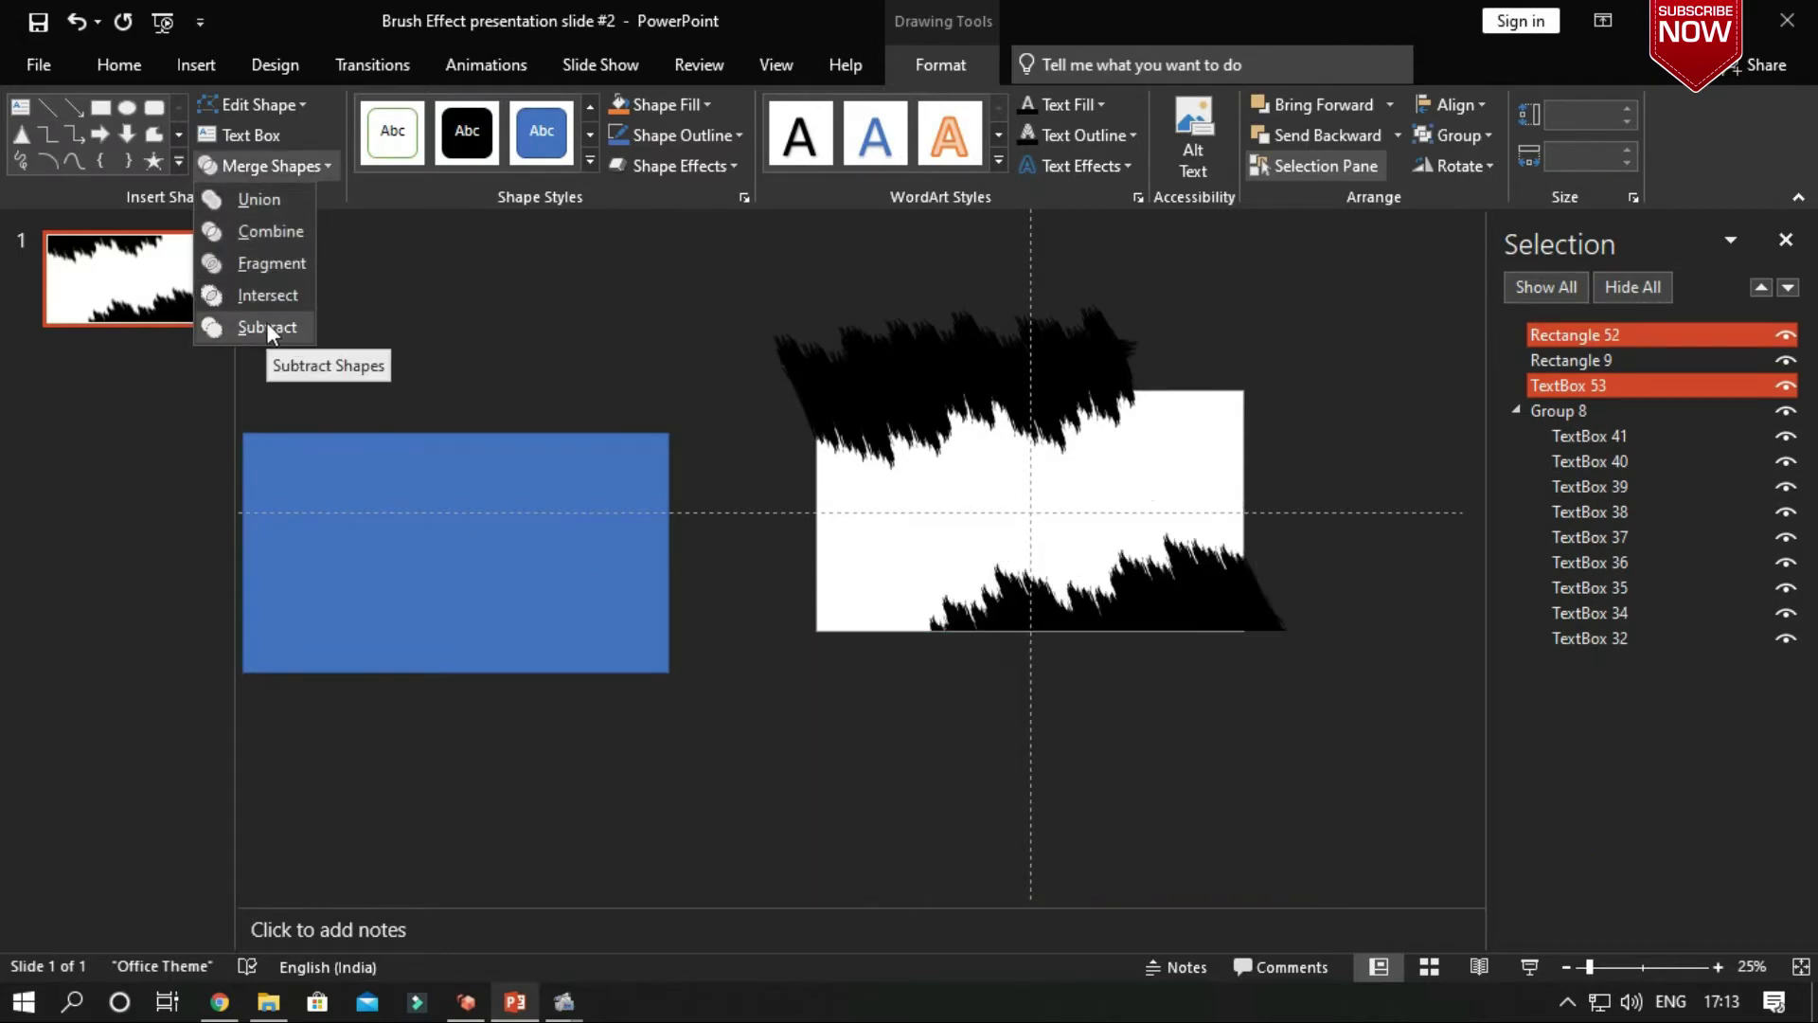
click(268, 324)
Copy the spare rectangle, turn it upright, and place it flush against the slide's right edge over the brush overhang.
drag(504, 583, 734, 762)
drag(688, 609, 792, 783)
drag(667, 786, 1243, 651)
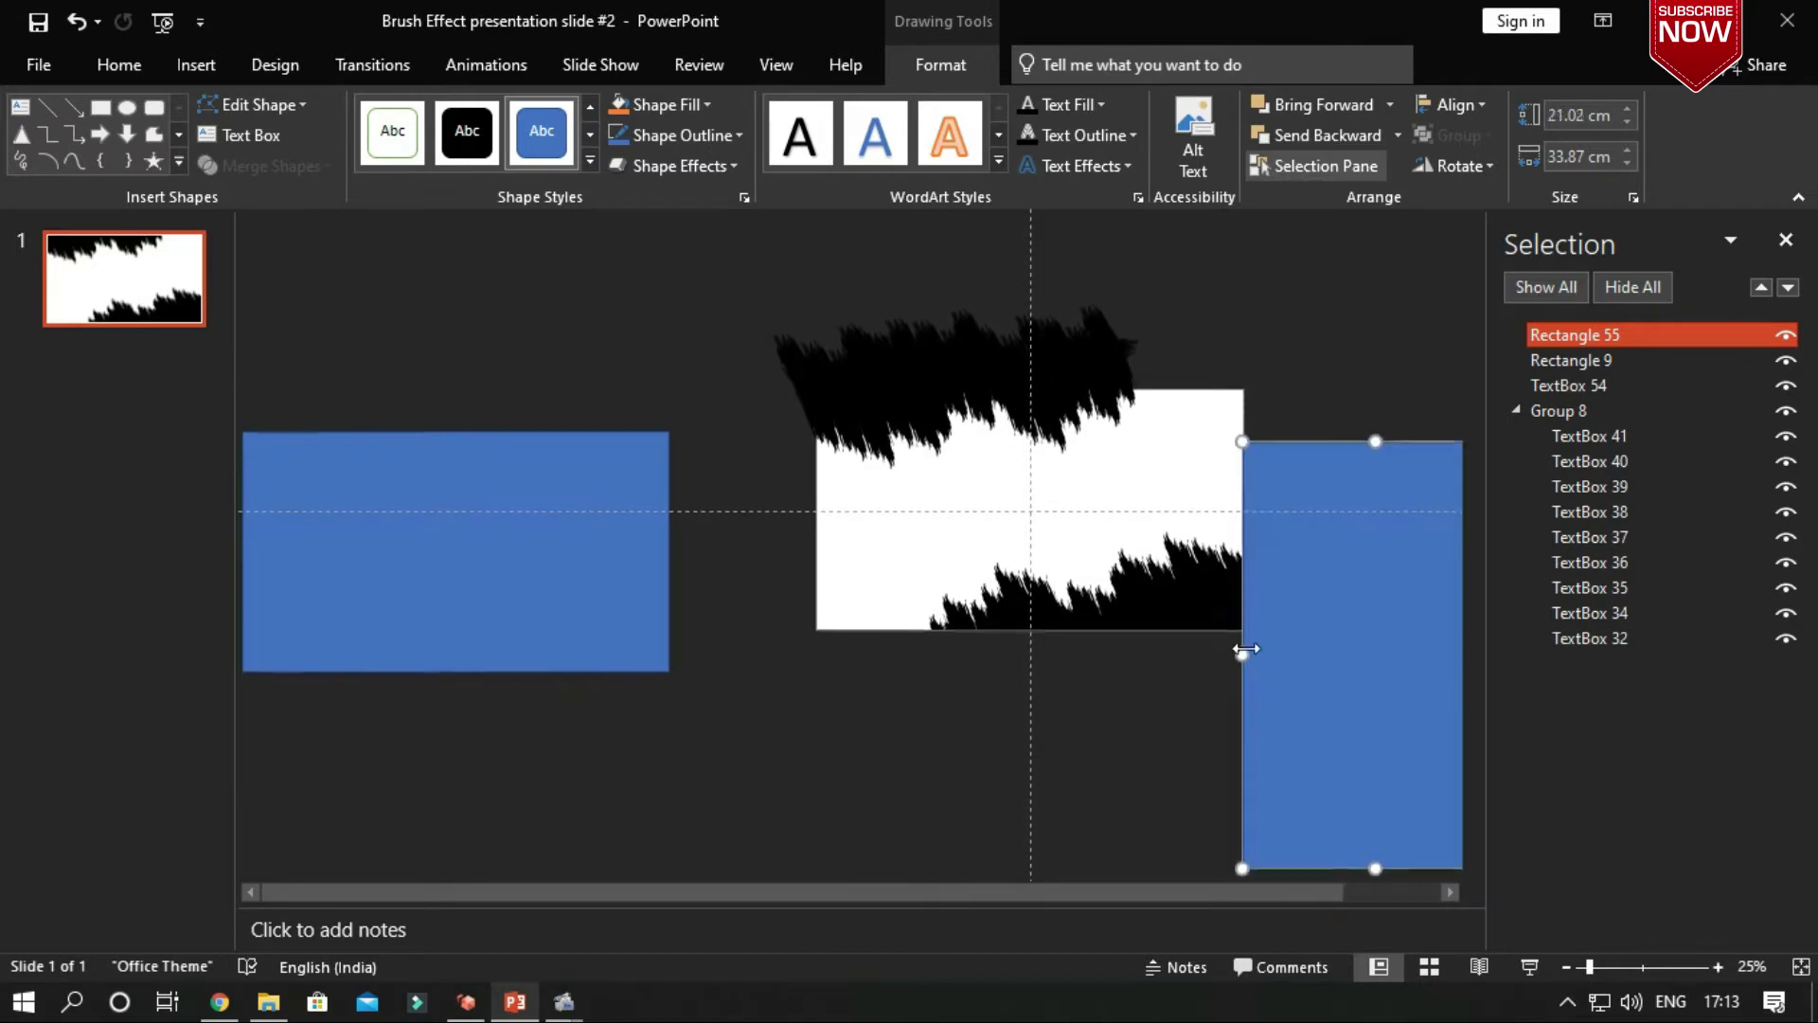
Subtract the upright rectangle from the lower brush shape to trim it at the slide's right edge.
click(1210, 594)
shift+click(1303, 606)
click(270, 166)
click(255, 325)
Place a copy of the spare rectangle flush above the slide's top edge, and ungroup the upper brush group.
drag(474, 601, 935, 288)
drag(931, 515, 933, 473)
click(1149, 402)
right_click(1157, 420)
mouse_move(1241, 581)
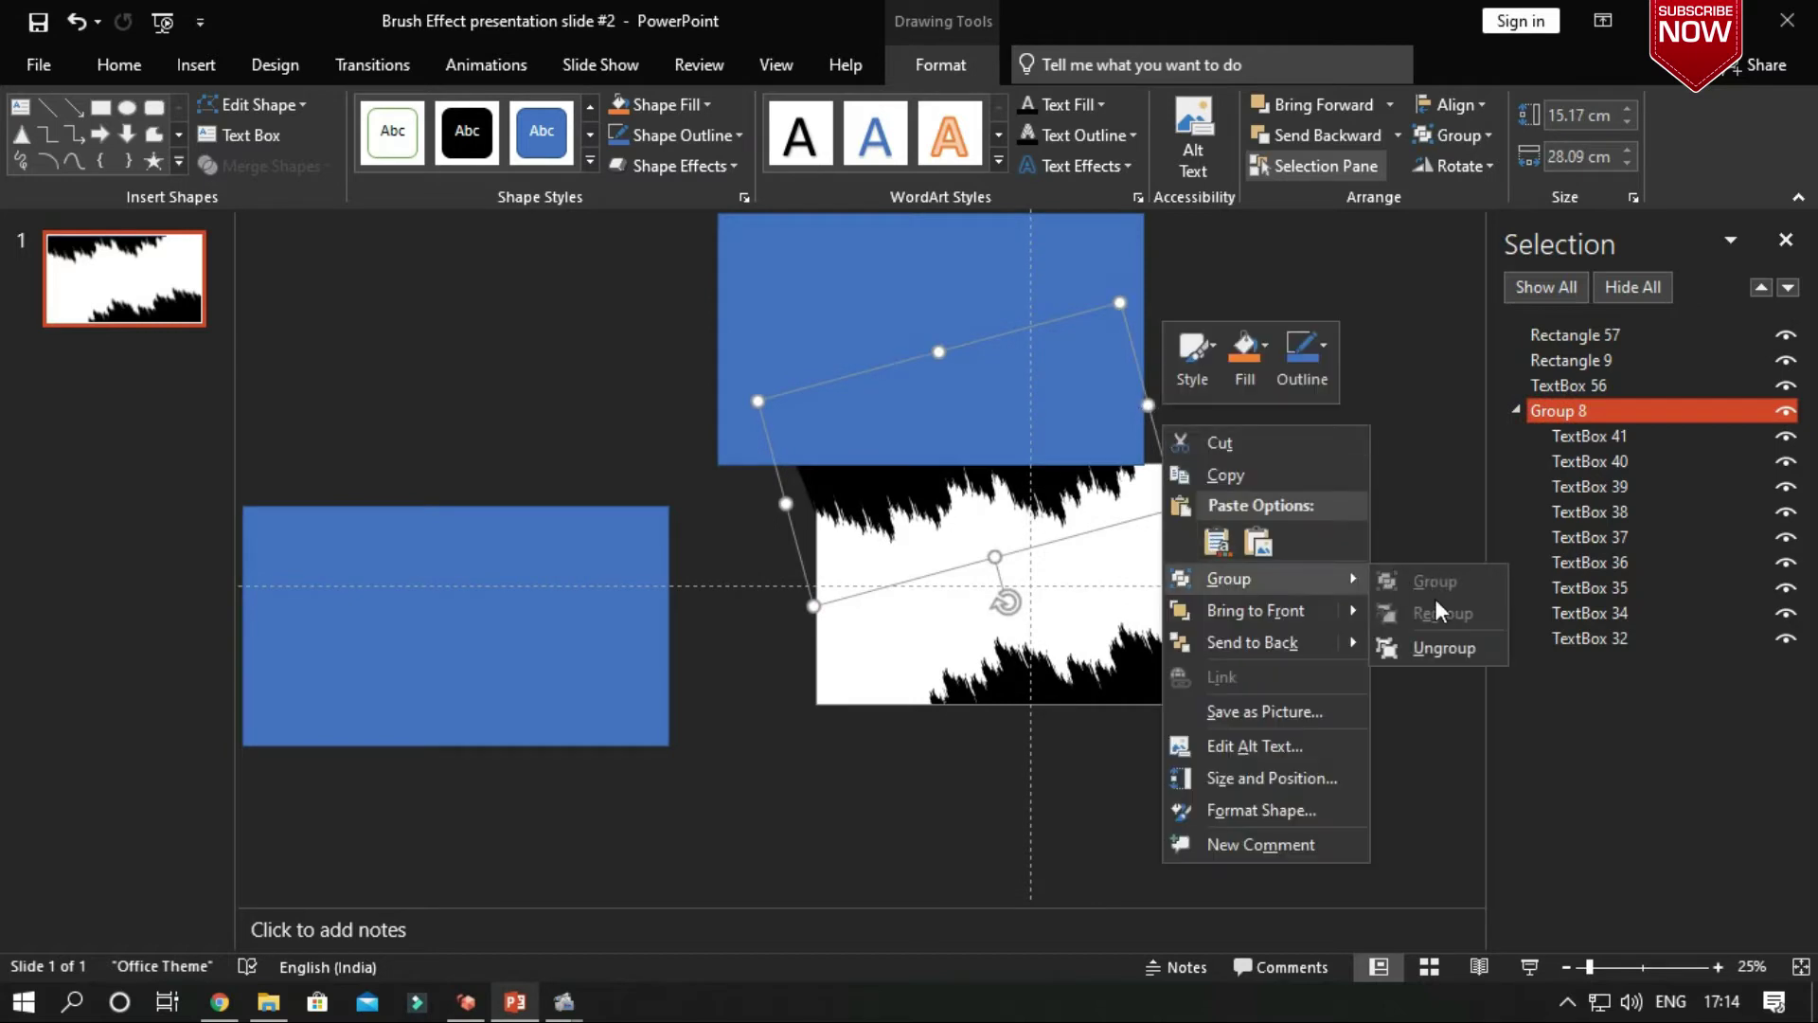
click(1444, 642)
Union the upper brush pieces and subtract the rectangle above the slide from the merged shape.
click(270, 166)
click(255, 200)
click(303, 172)
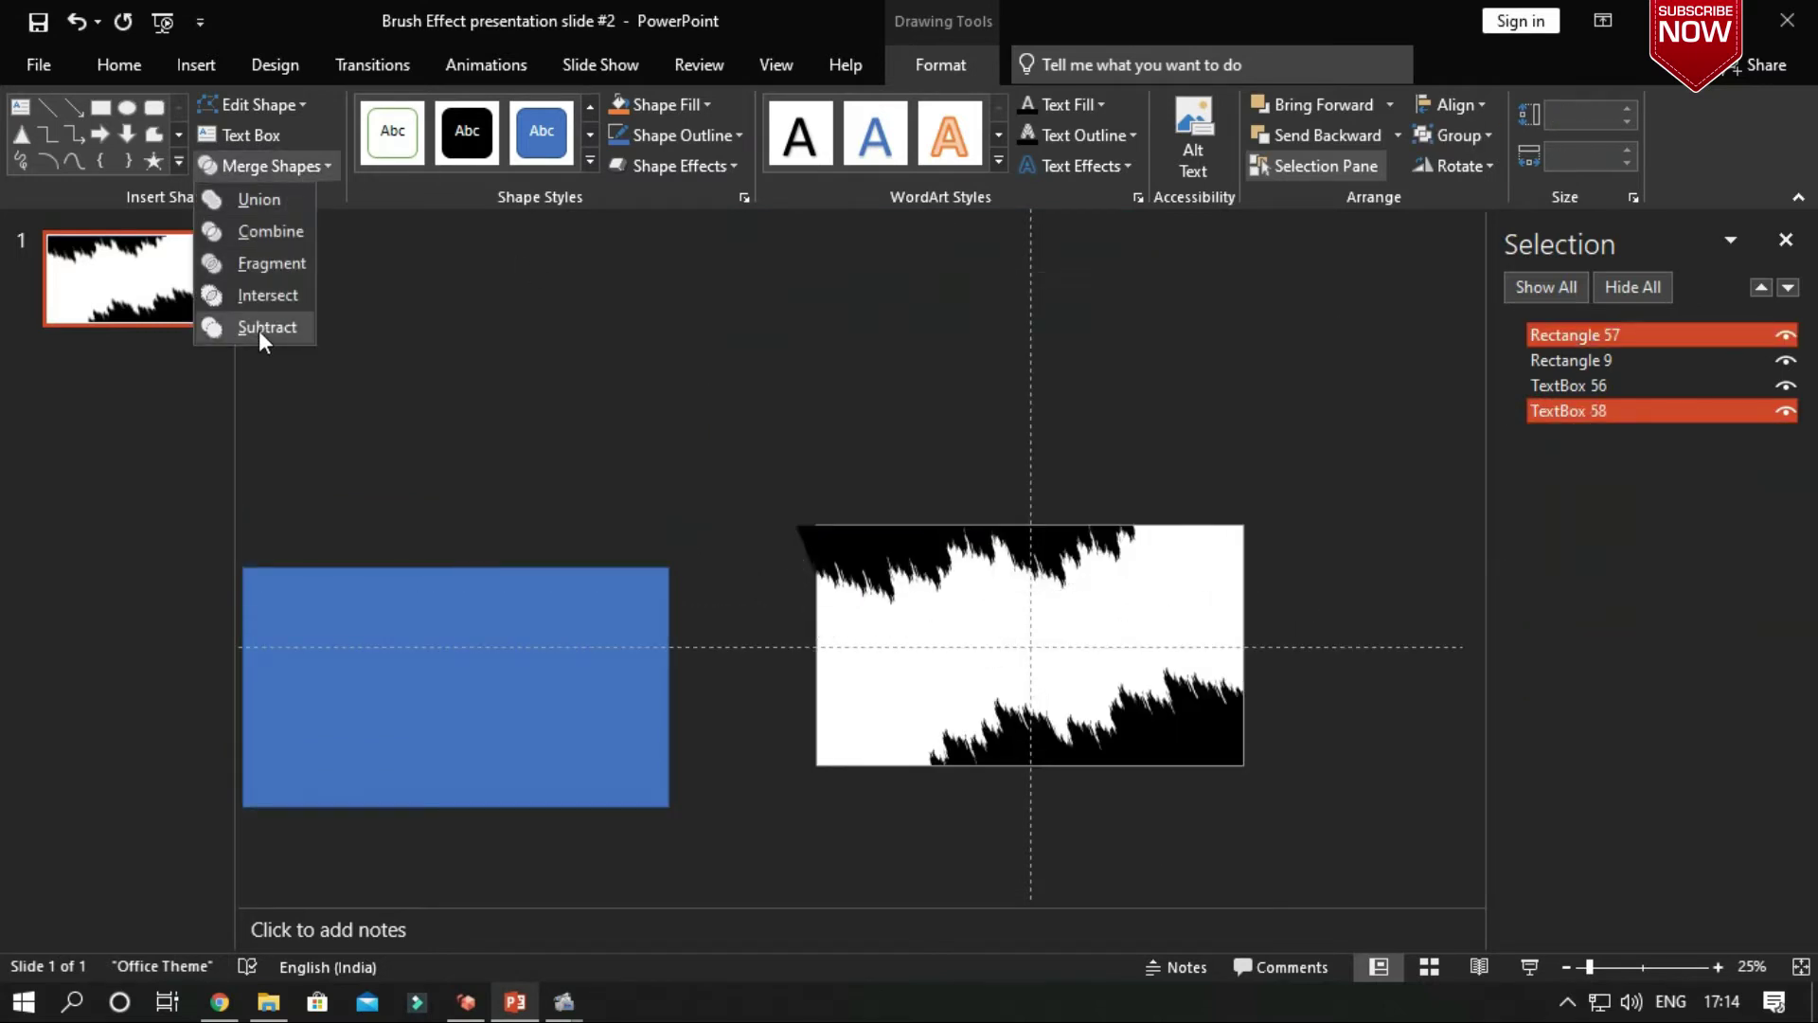
click(258, 330)
Move the remaining rectangle flush against the slide's left edge and subtract it from the upper brush shape.
click(582, 554)
drag(555, 476, 703, 408)
shift+click(732, 542)
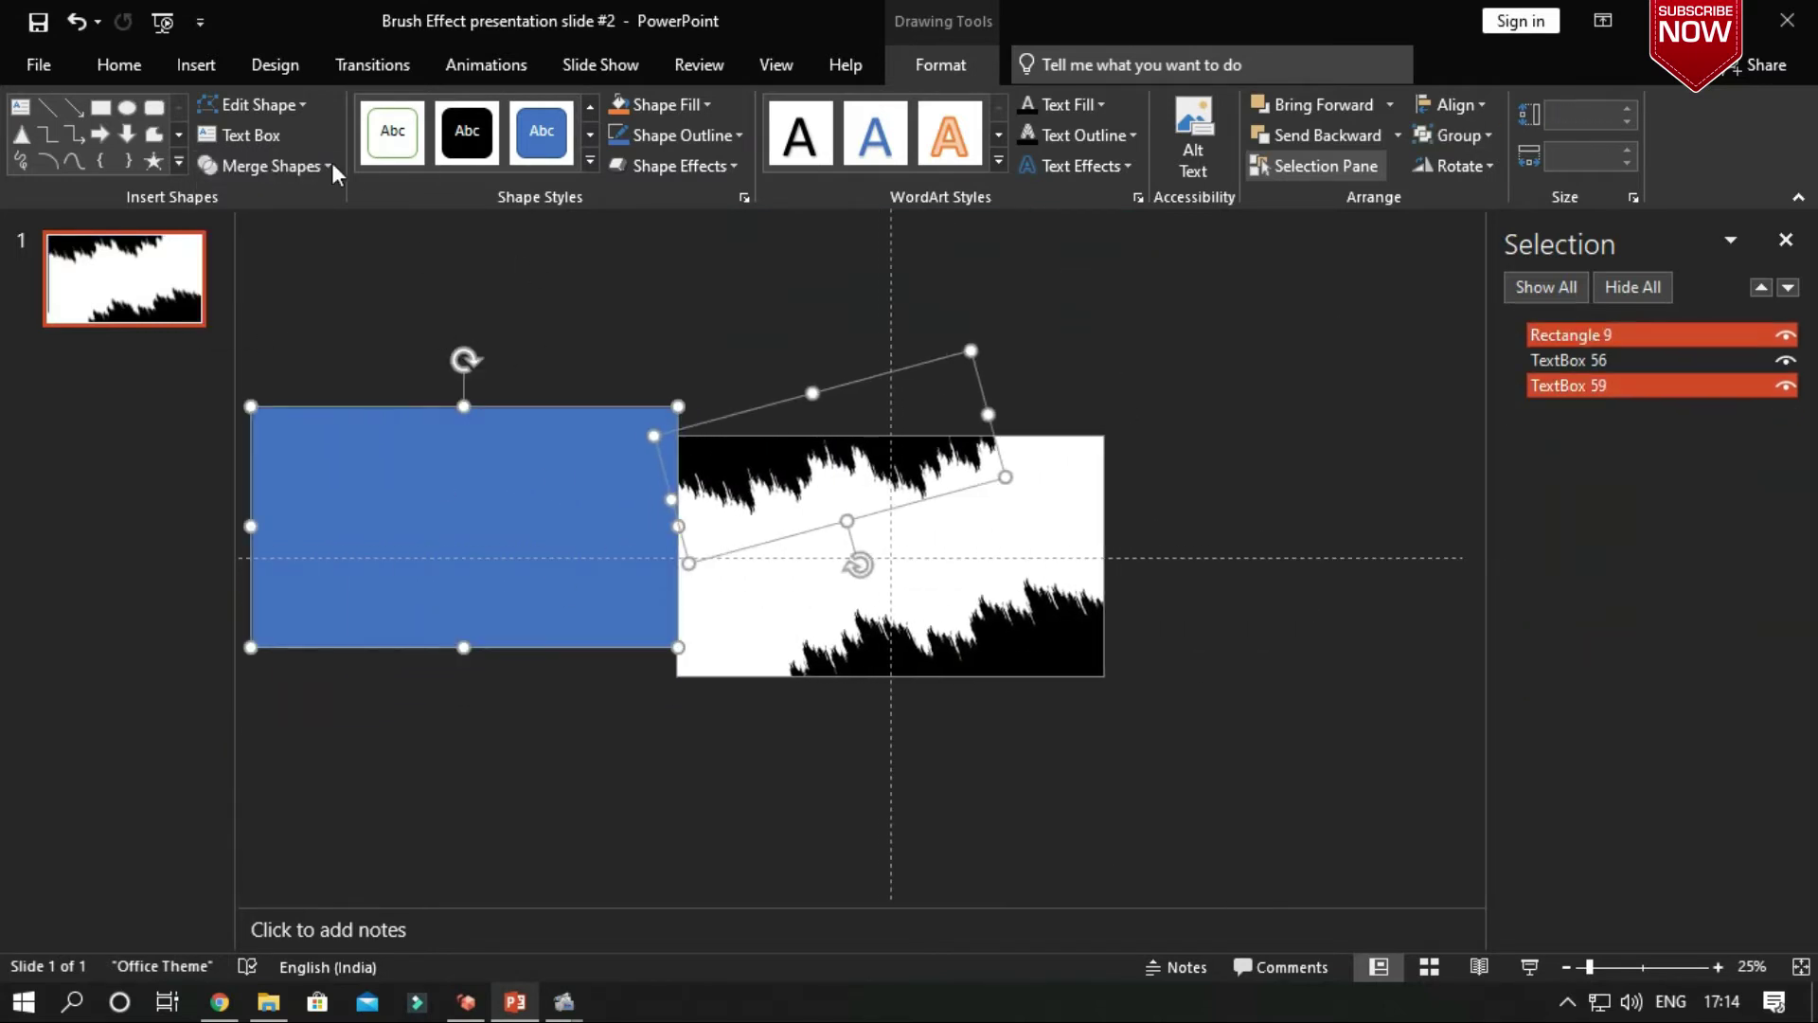
click(261, 166)
click(261, 325)
click(1226, 588)
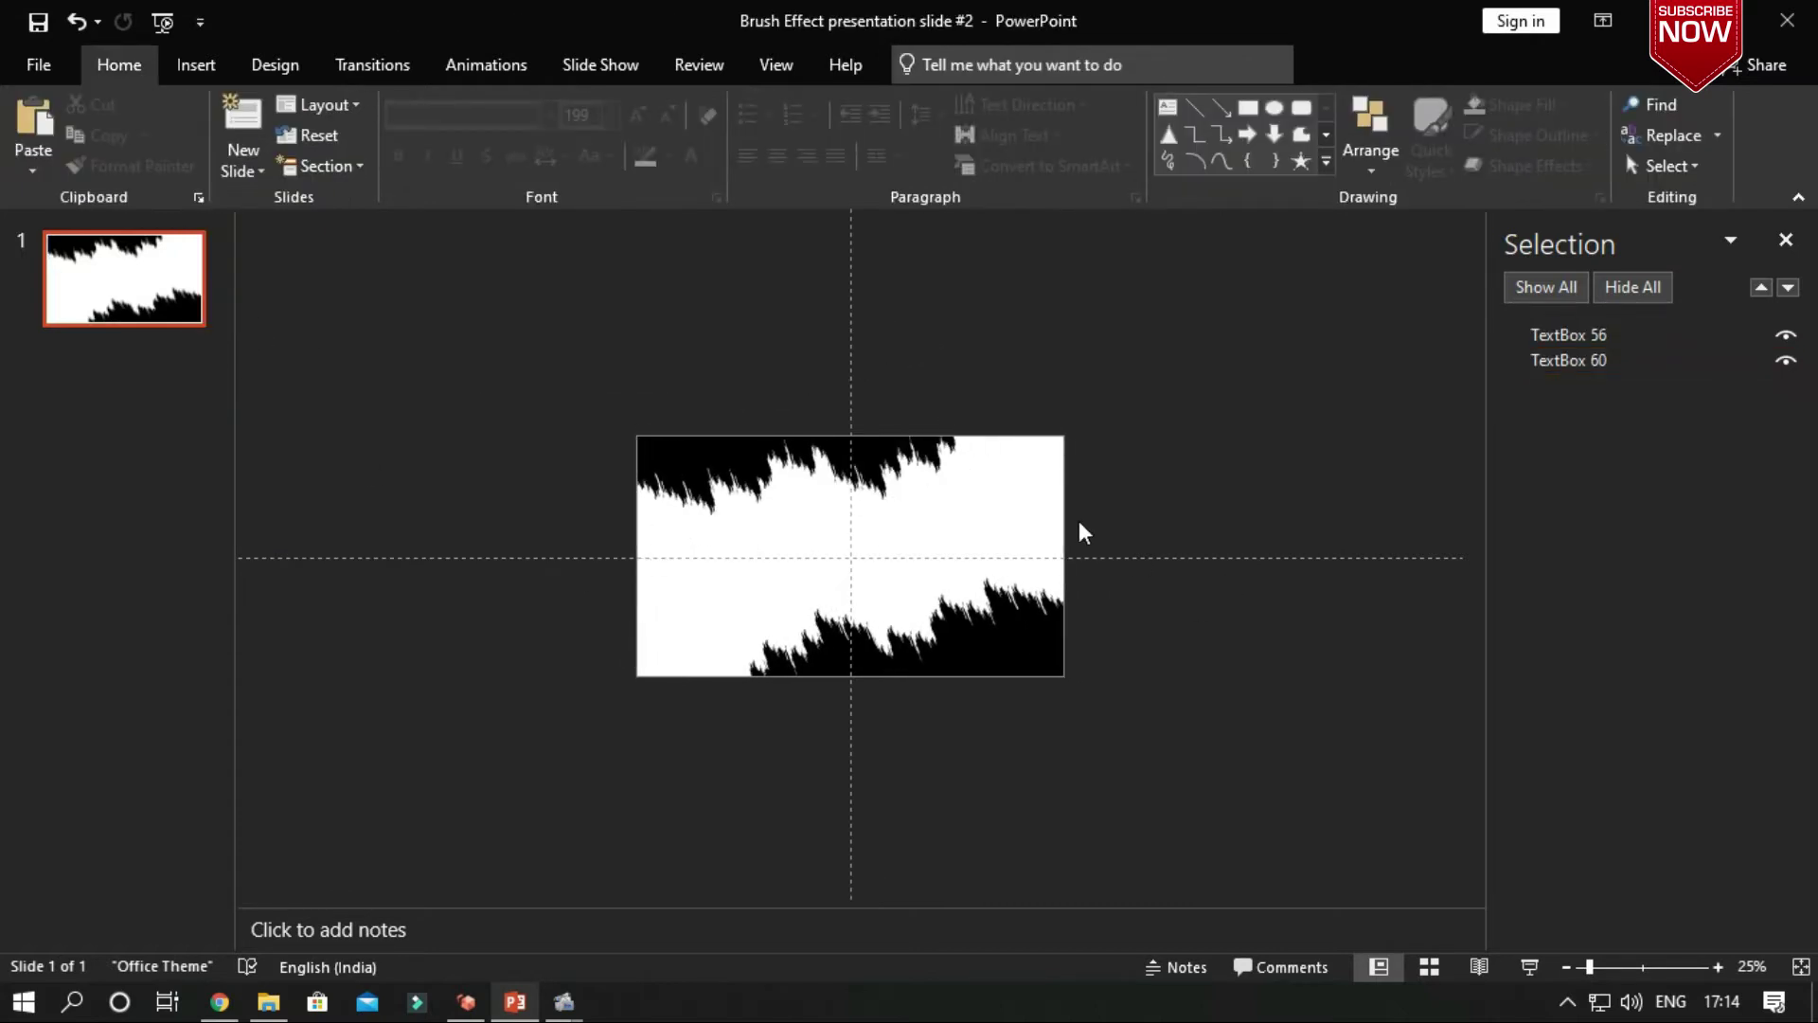
Draw a new rectangle that covers the entire slide on top of the trimmed brush shapes.
click(196, 64)
click(453, 133)
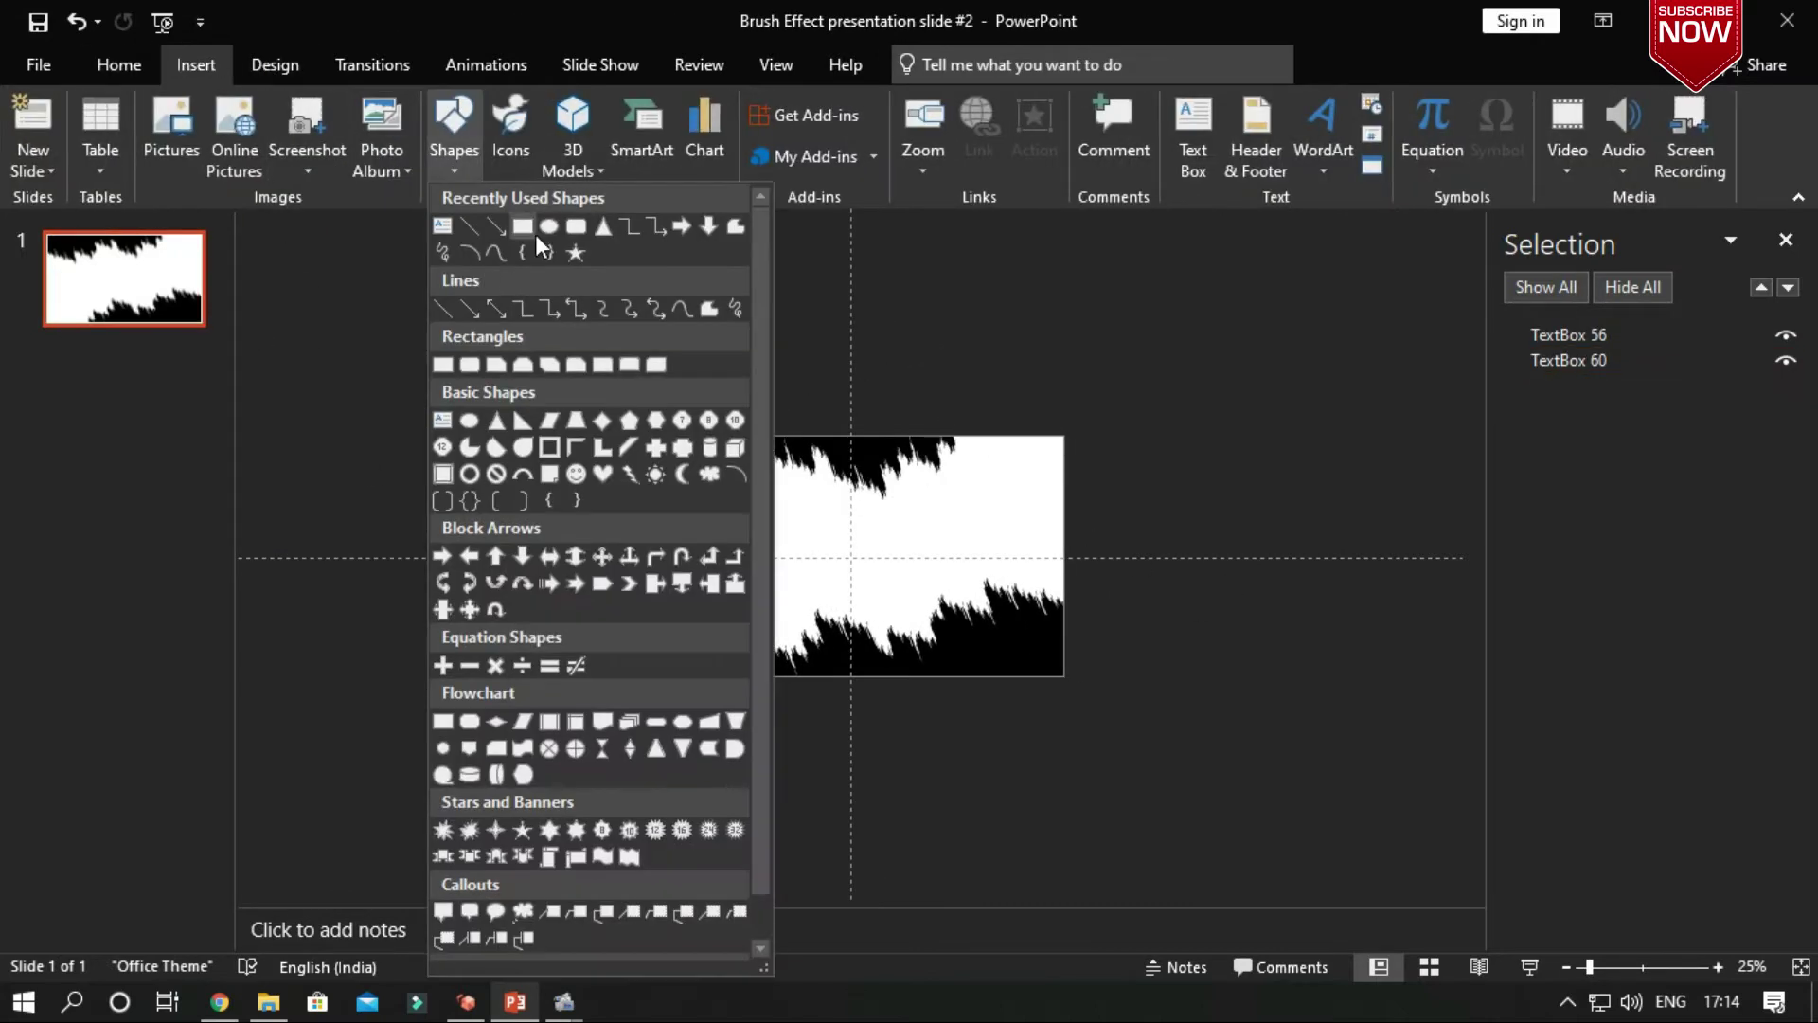
click(521, 226)
mouse_move(559, 407)
mouse_down()
mouse_move(791, 638)
mouse_move(637, 436)
mouse_up()
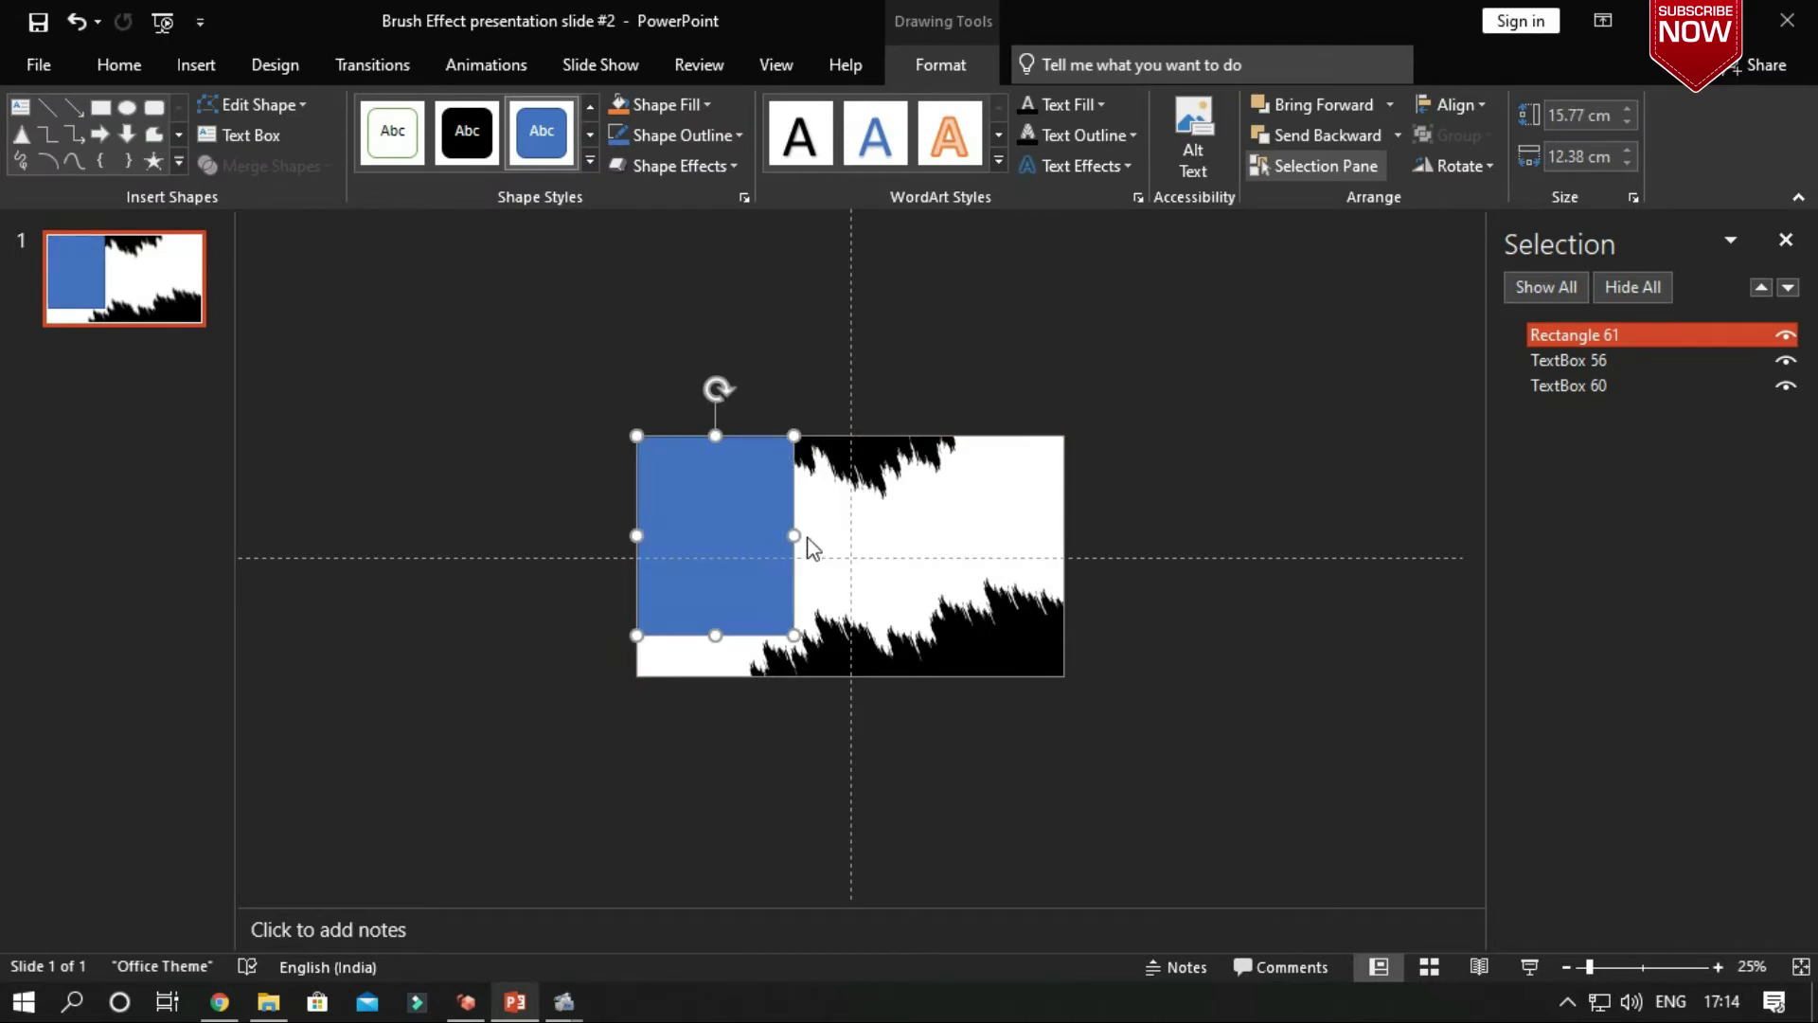
drag(793, 535, 1065, 535)
drag(850, 635, 850, 676)
Merge the full-slide rectangle with both brush shapes using Combine to cut the brush edges out of it.
click(1569, 385)
ctrl+click(1602, 362)
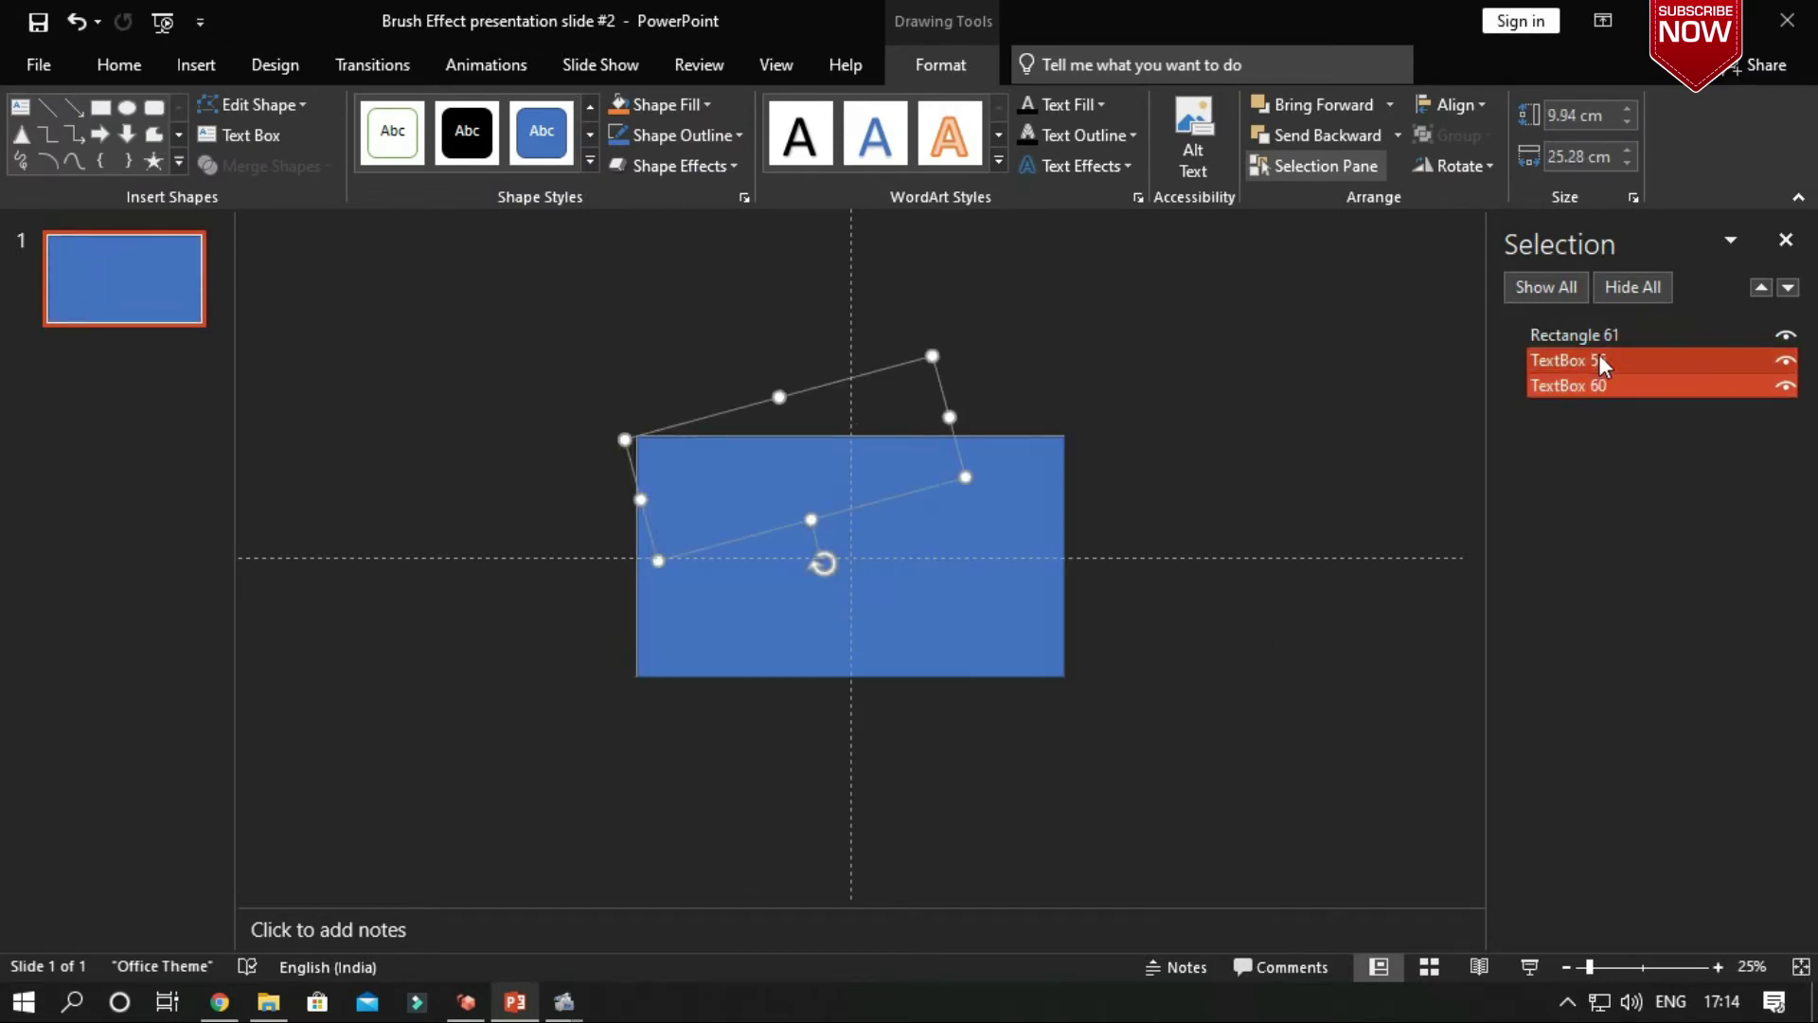
click(1052, 492)
click(1646, 387)
ctrl+click(1631, 363)
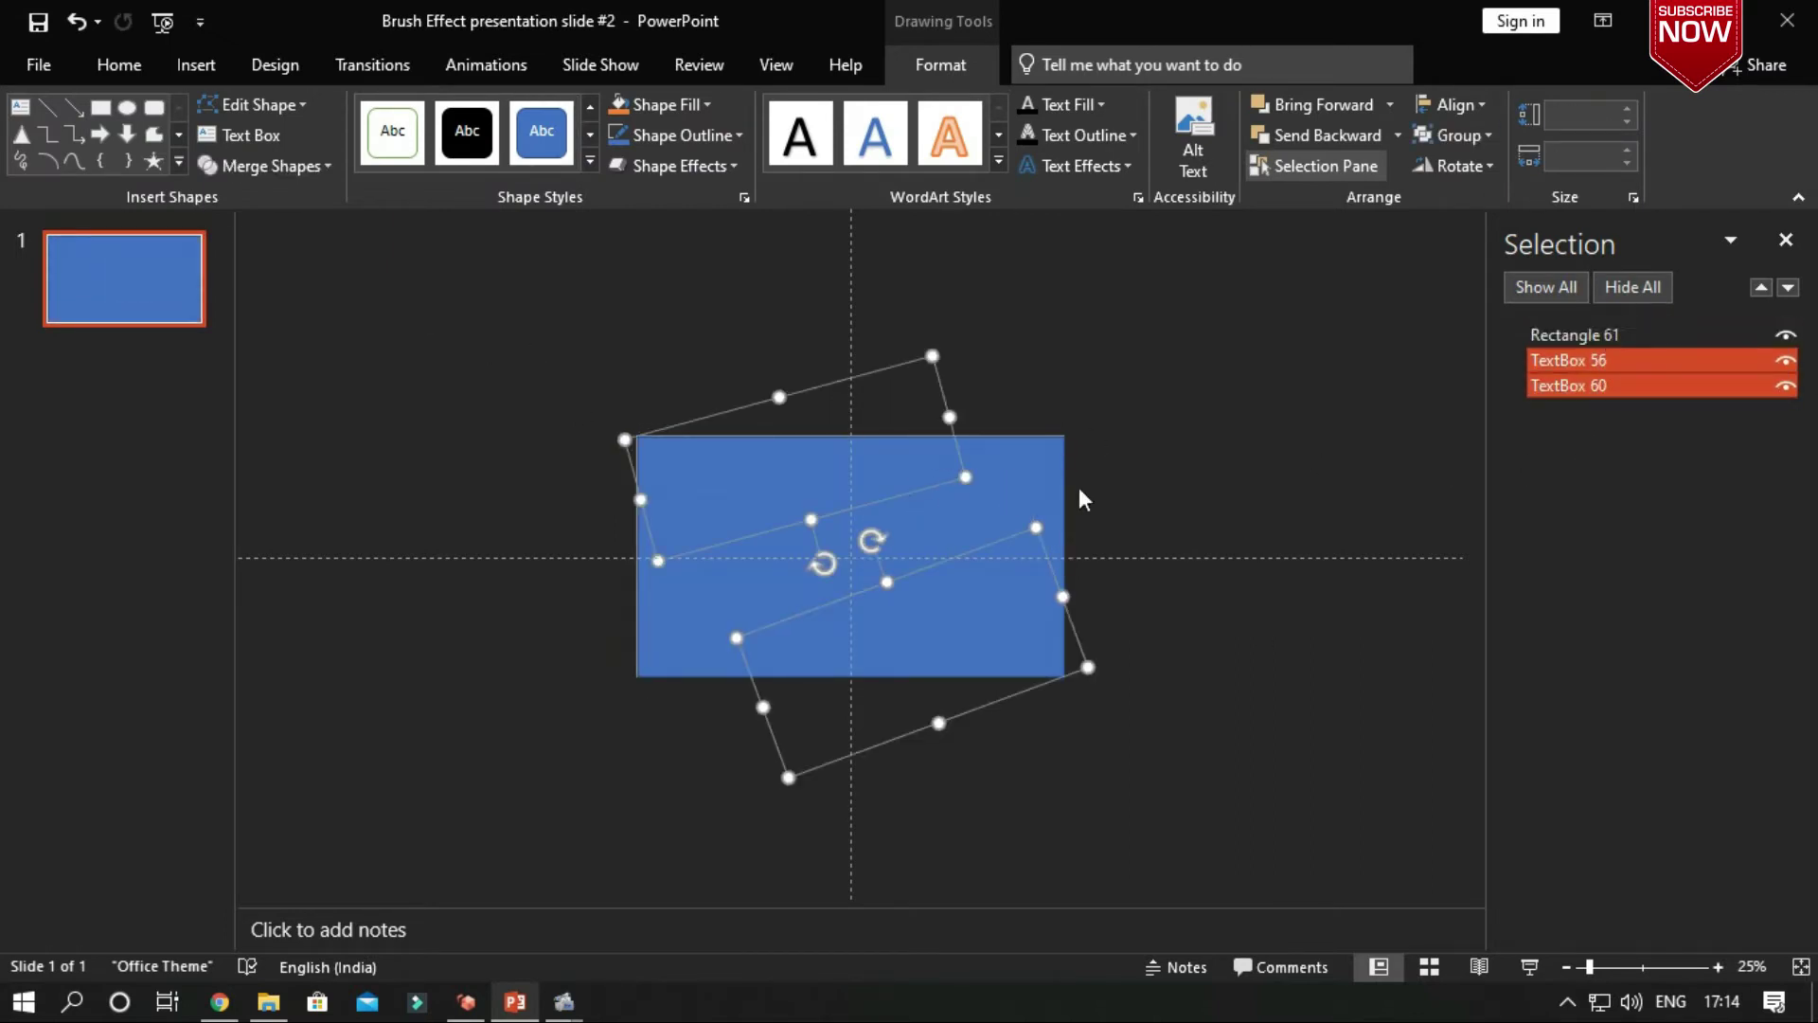
shift+click(1059, 493)
click(265, 165)
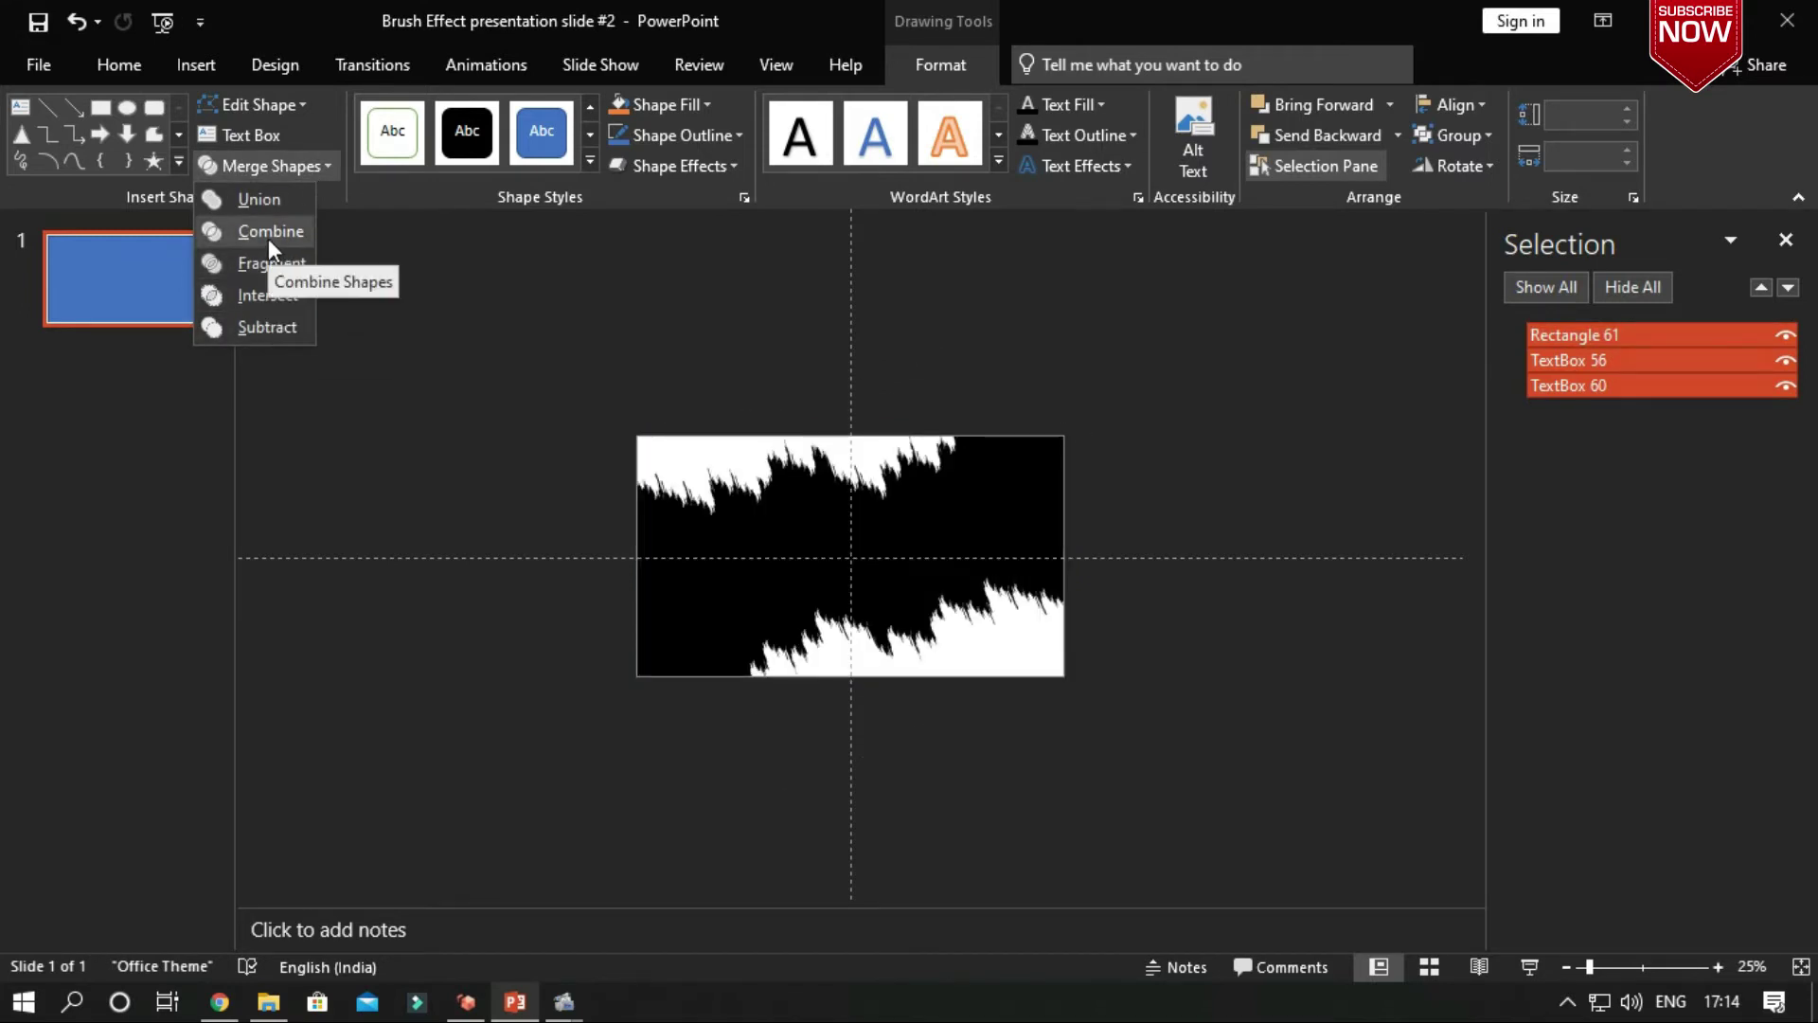
key(Escape)
scroll(1325, 734, up, 5)
click(265, 166)
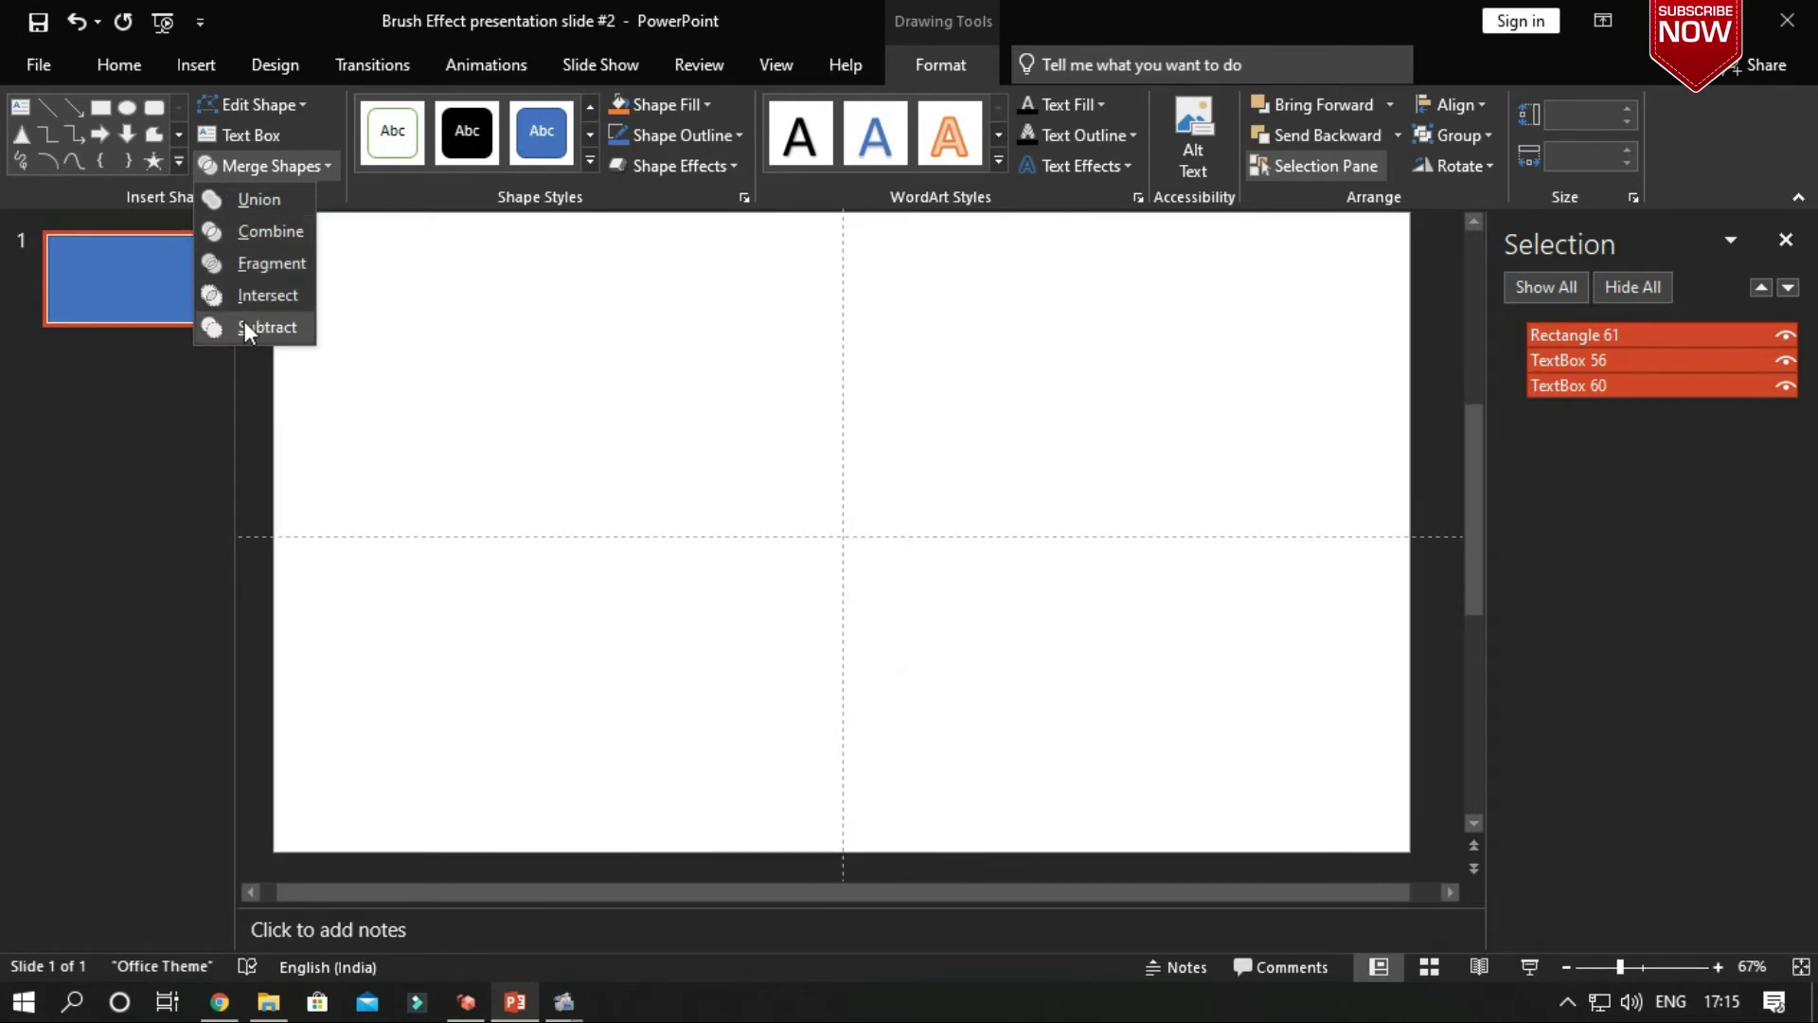
click(255, 232)
scroll(680, 413, down, 5)
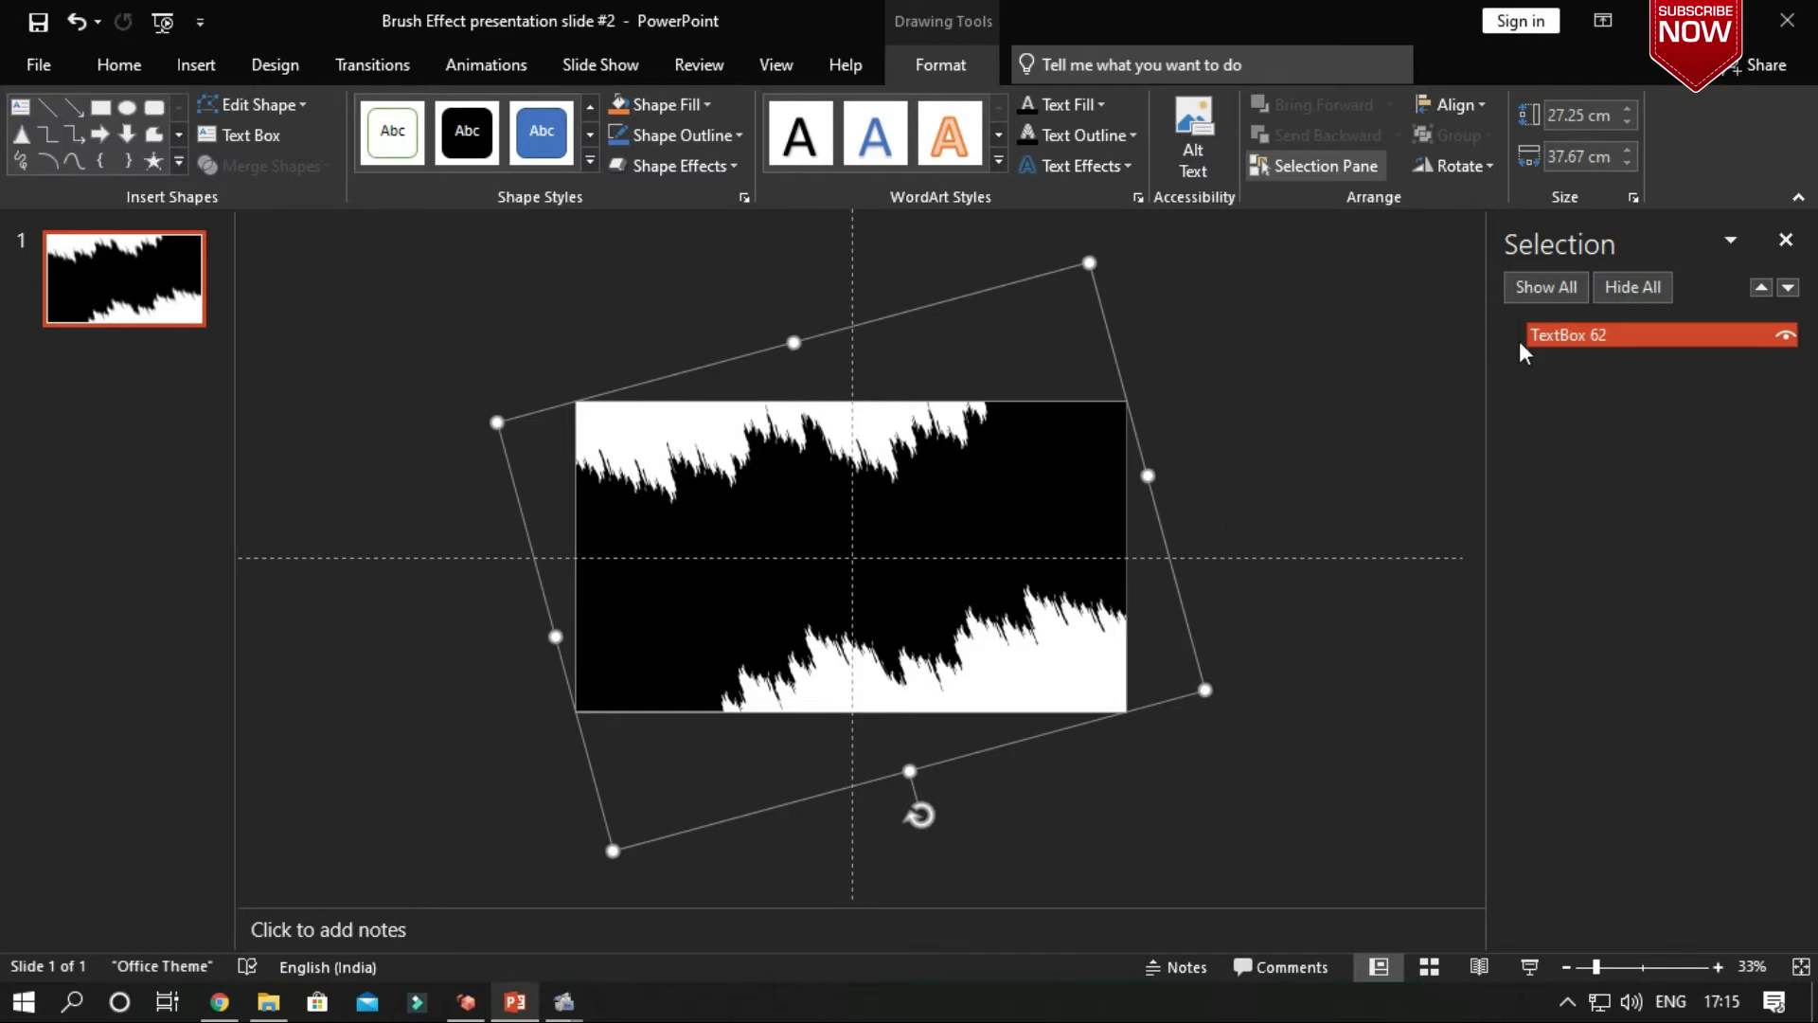
click(1300, 426)
Open the combined shape's fill formatting, close the object selection list, and switch the fill to Picture or texture fill.
click(902, 510)
right_click(1100, 442)
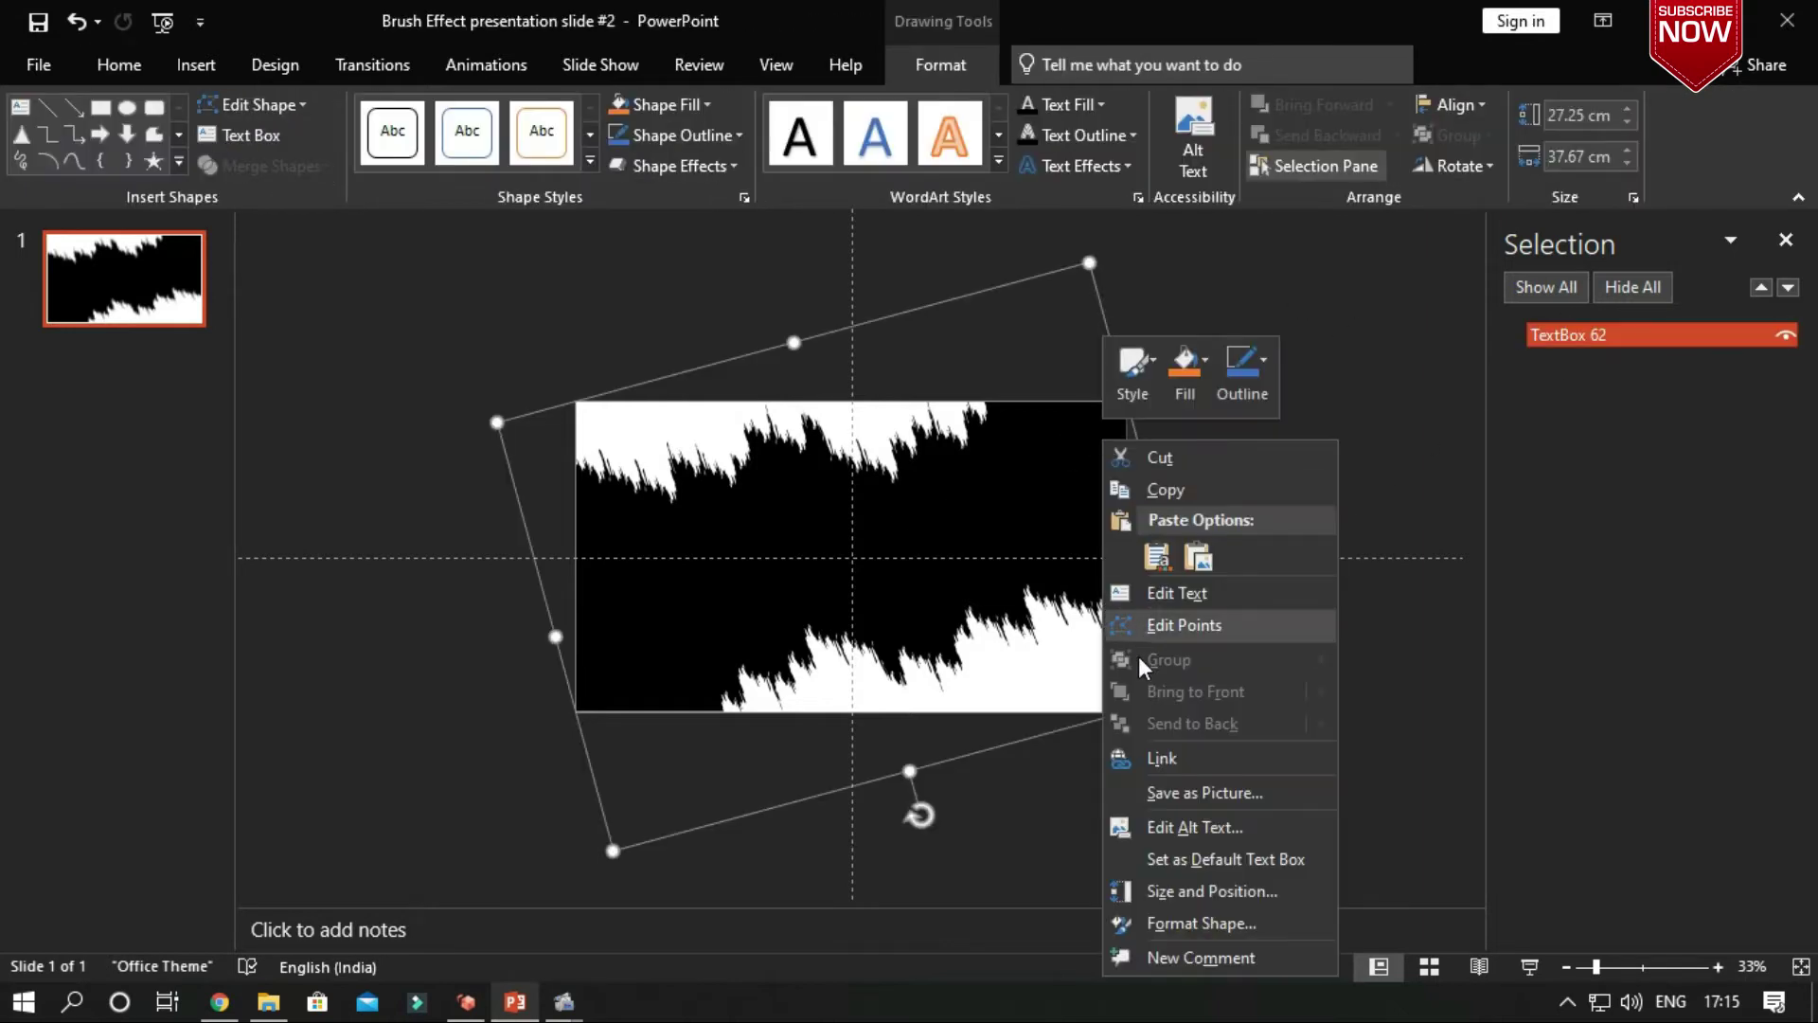
click(1198, 921)
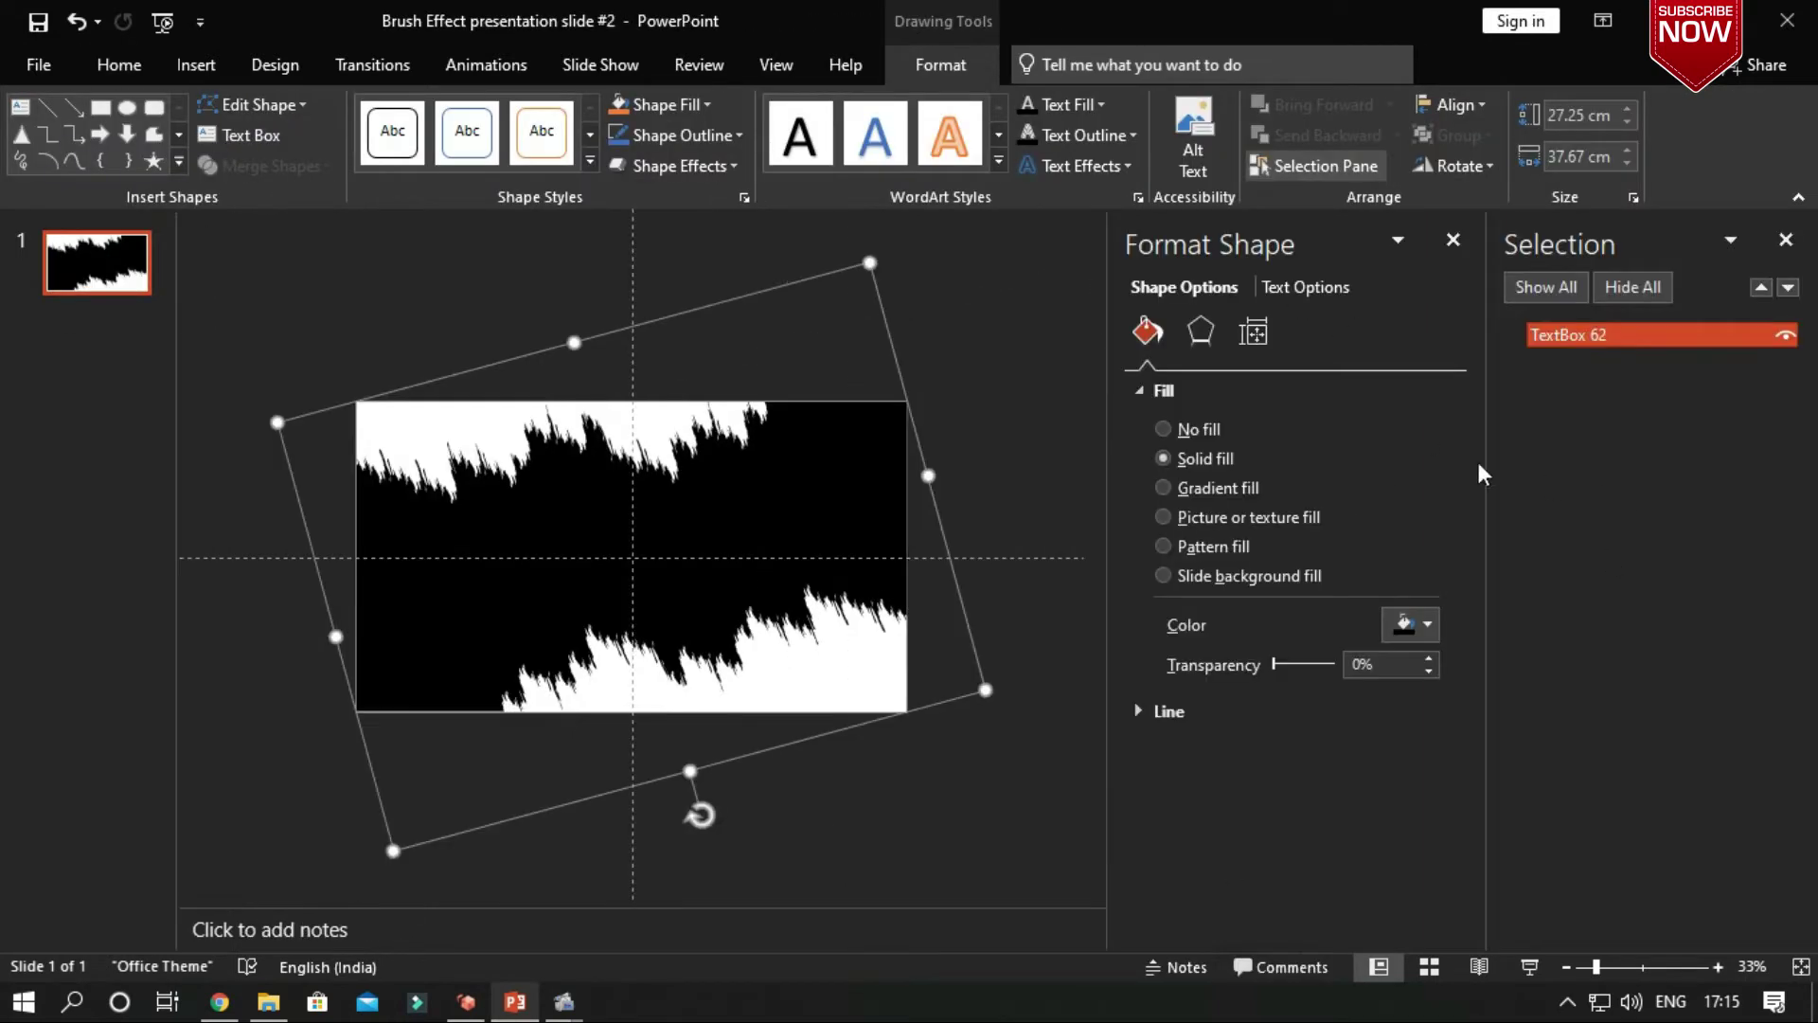
click(1785, 240)
click(1531, 523)
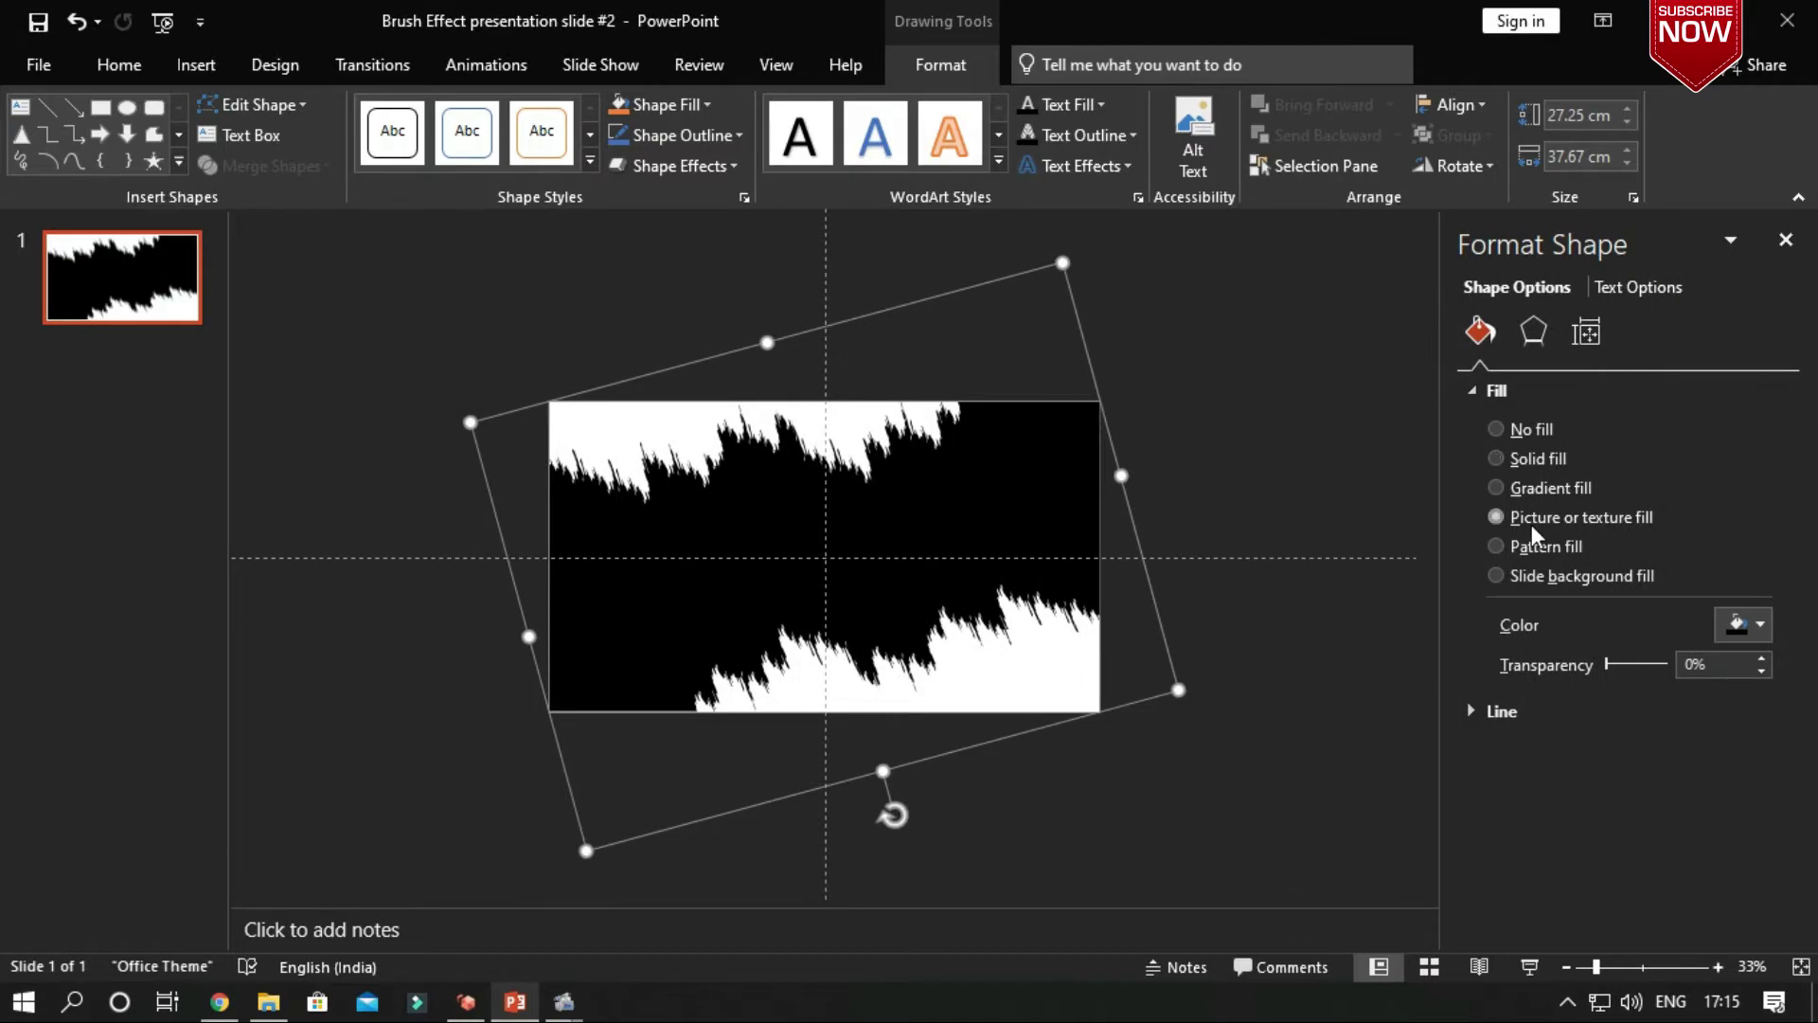
Insert picture 17 from the Resources folder as the combined shape's fill.
click(1528, 652)
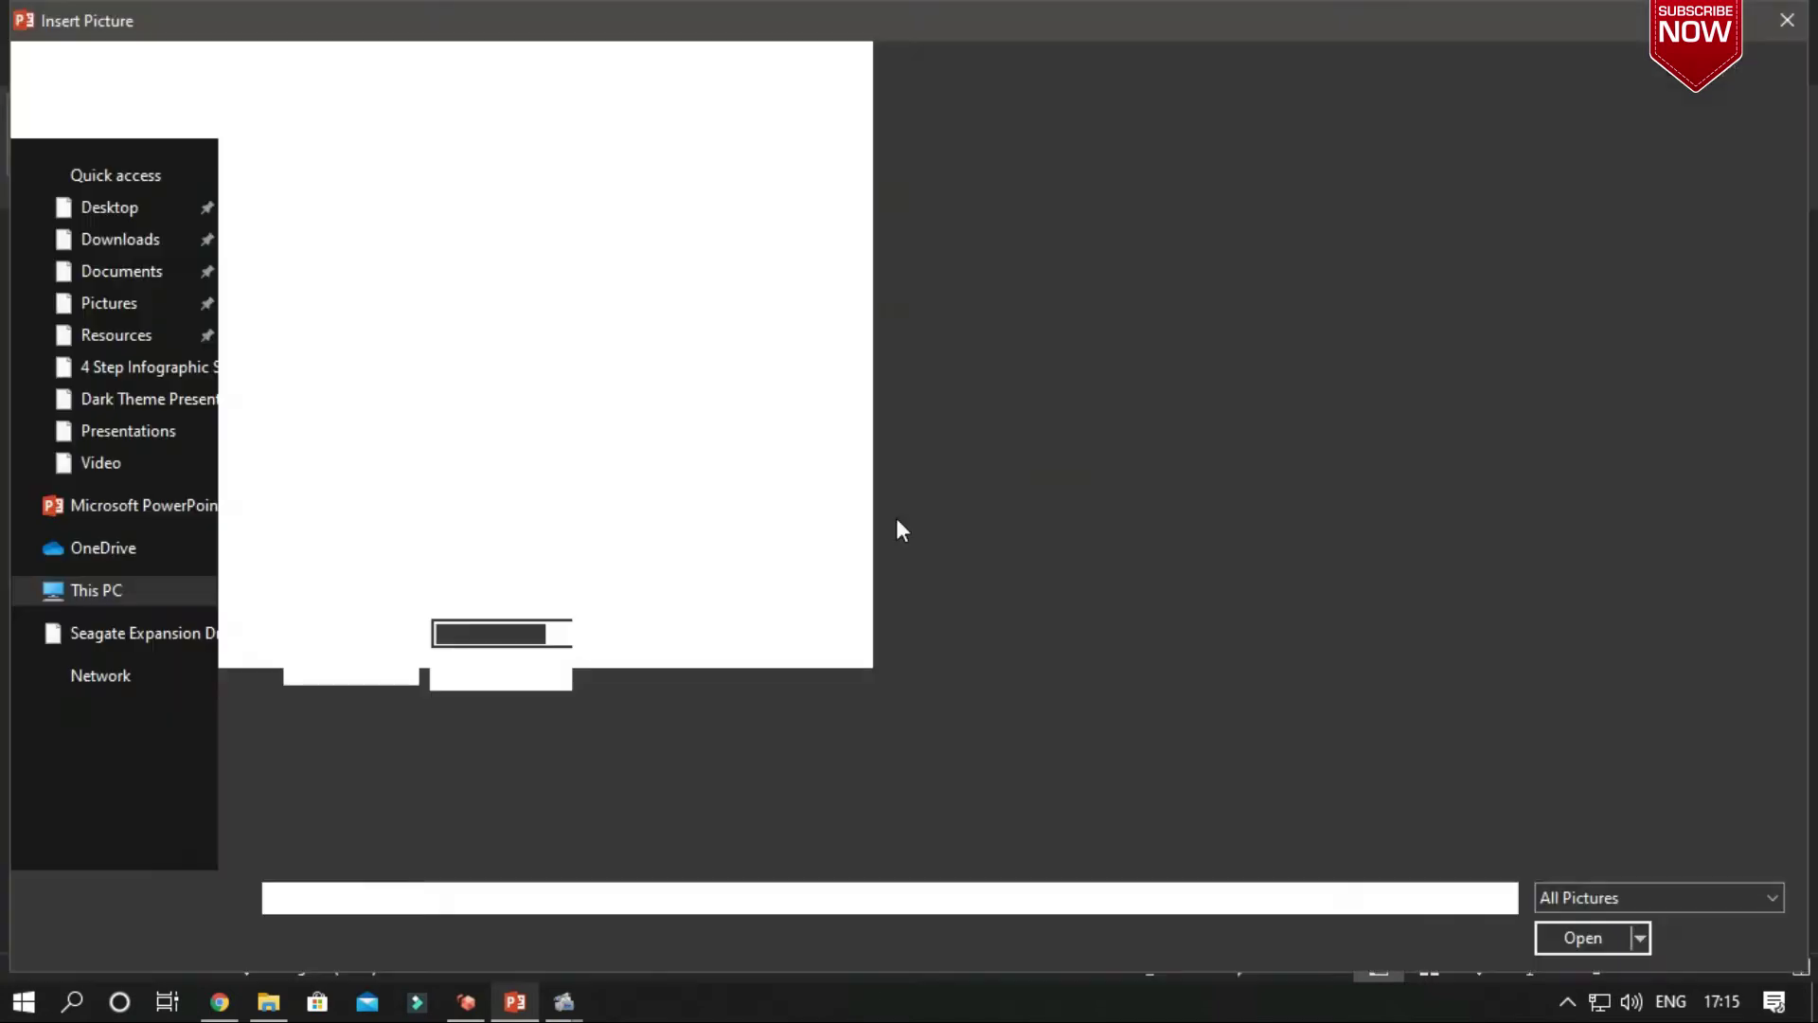
click(1004, 382)
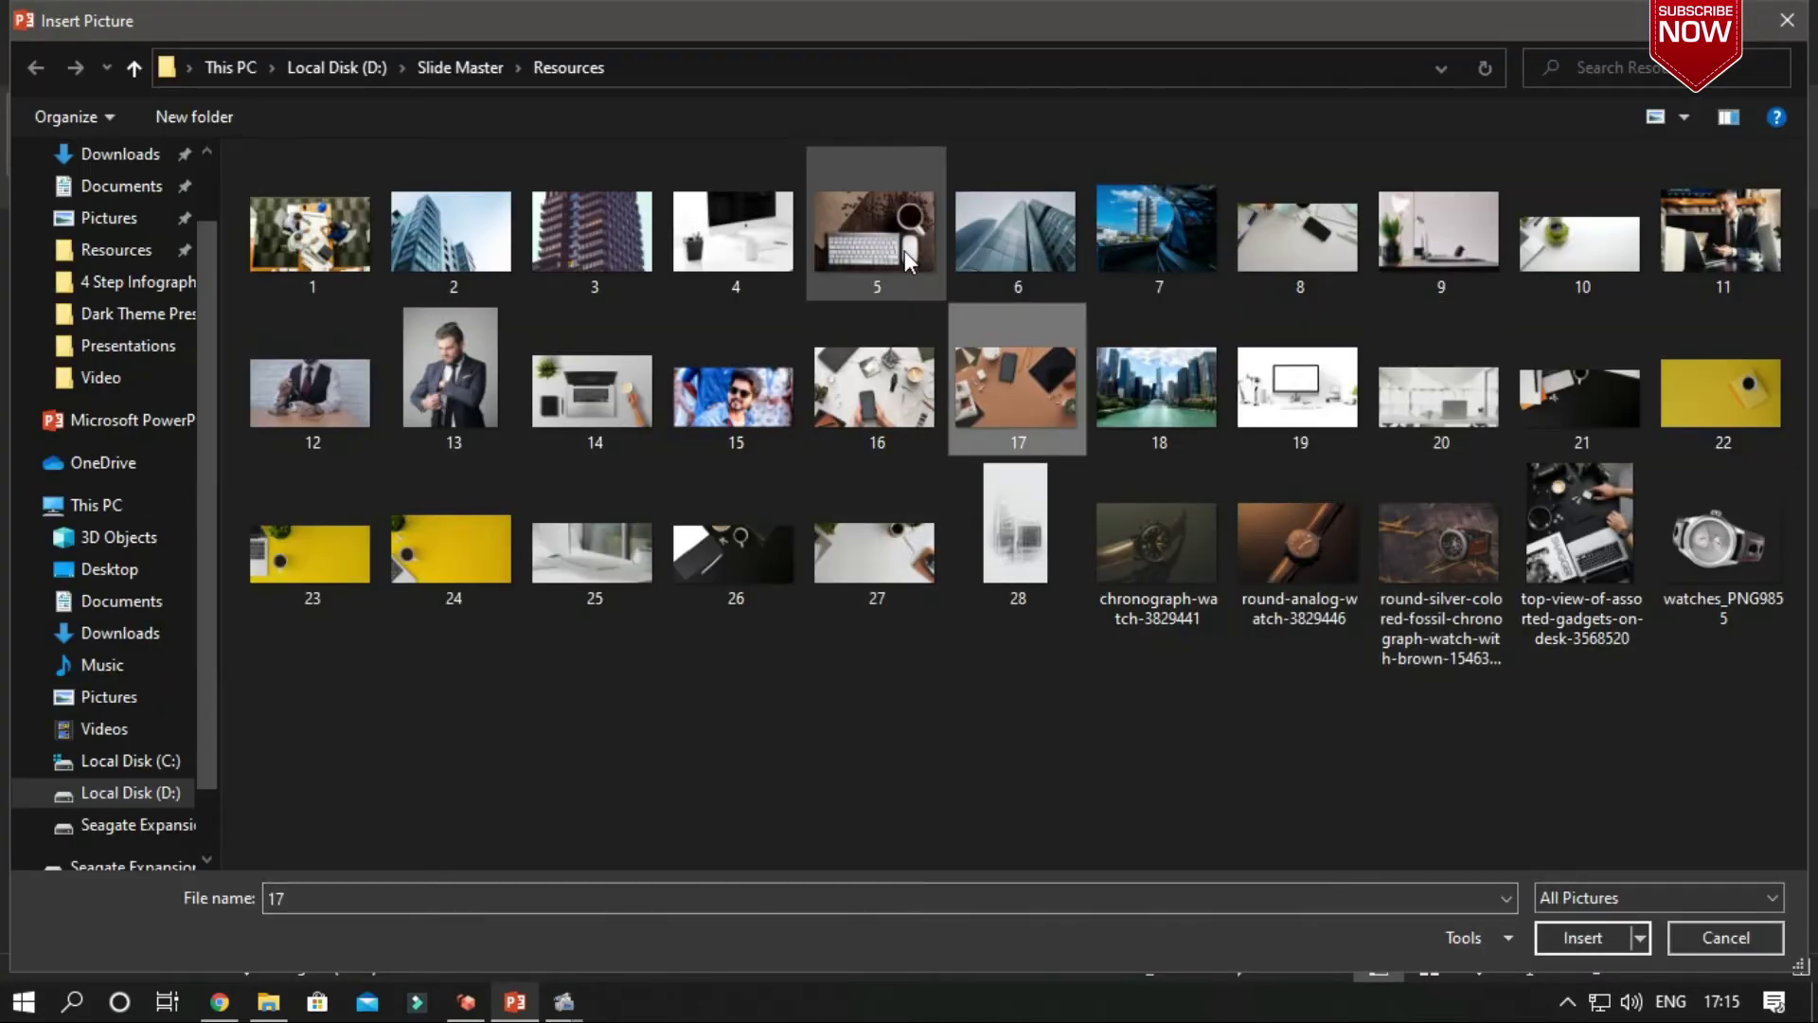
click(905, 250)
click(974, 385)
click(1578, 942)
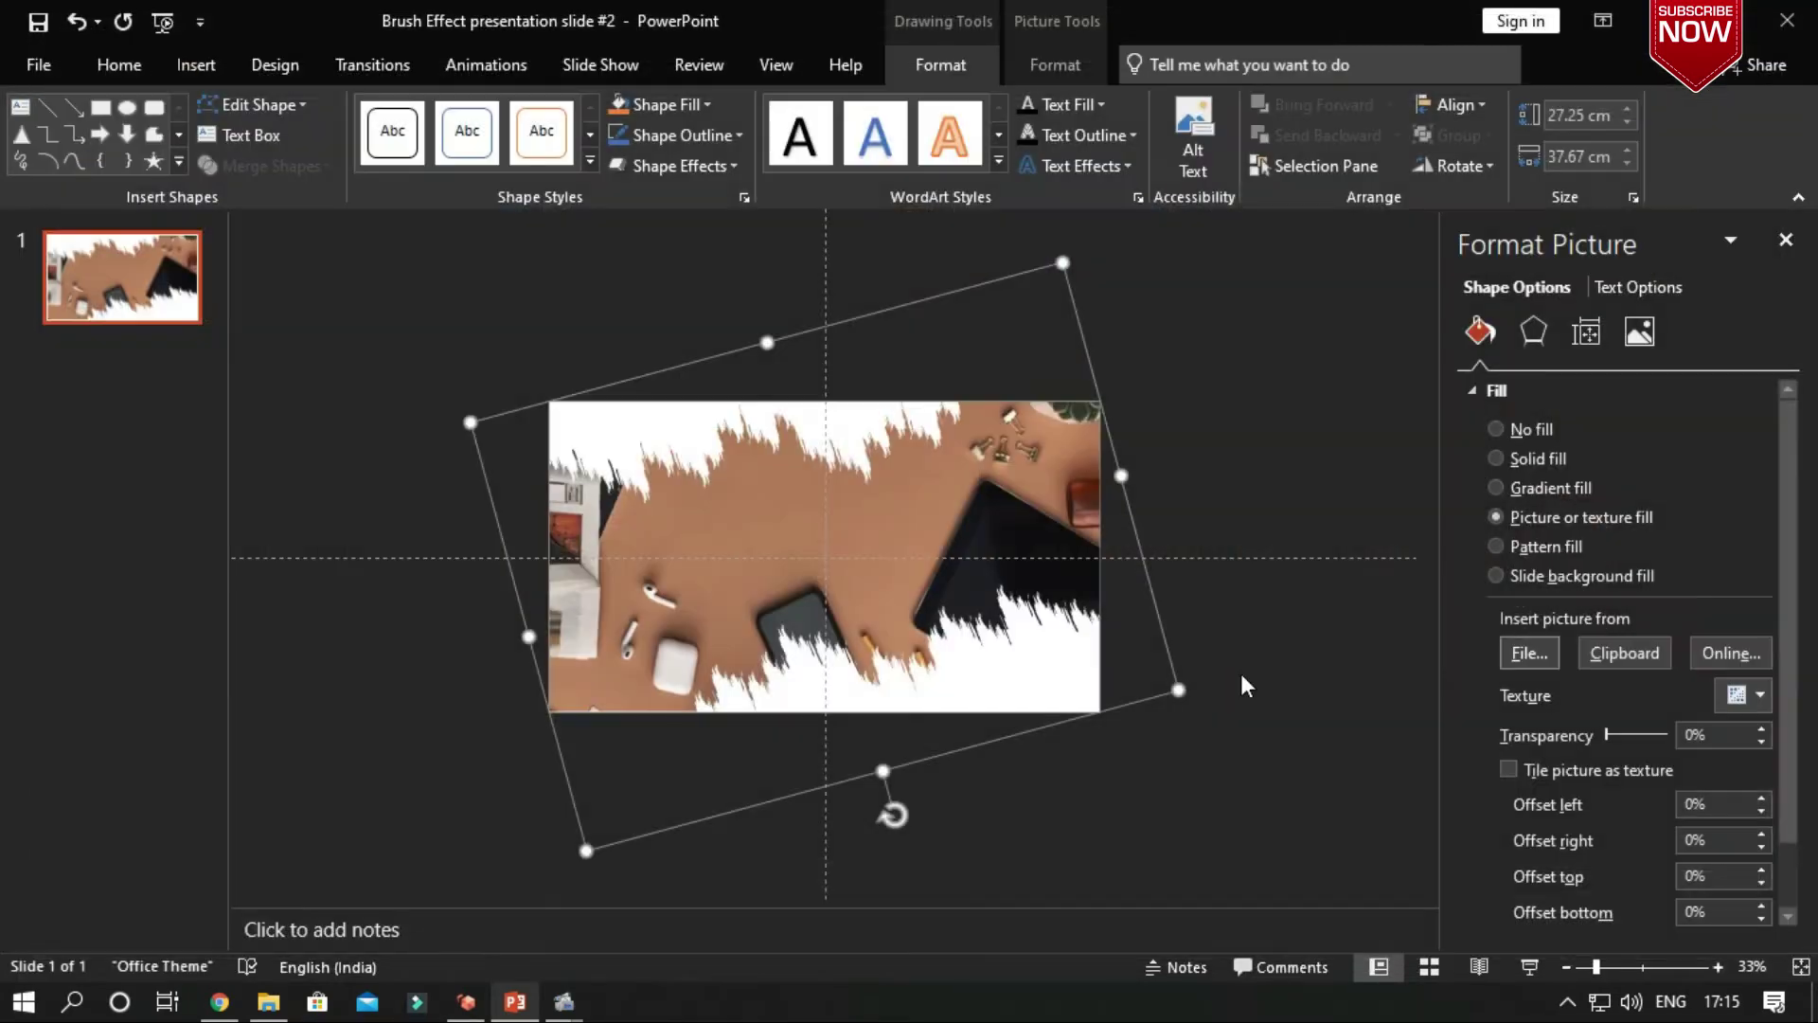
Preview the picture-filled slide as a slide show and return to editing.
click(1801, 967)
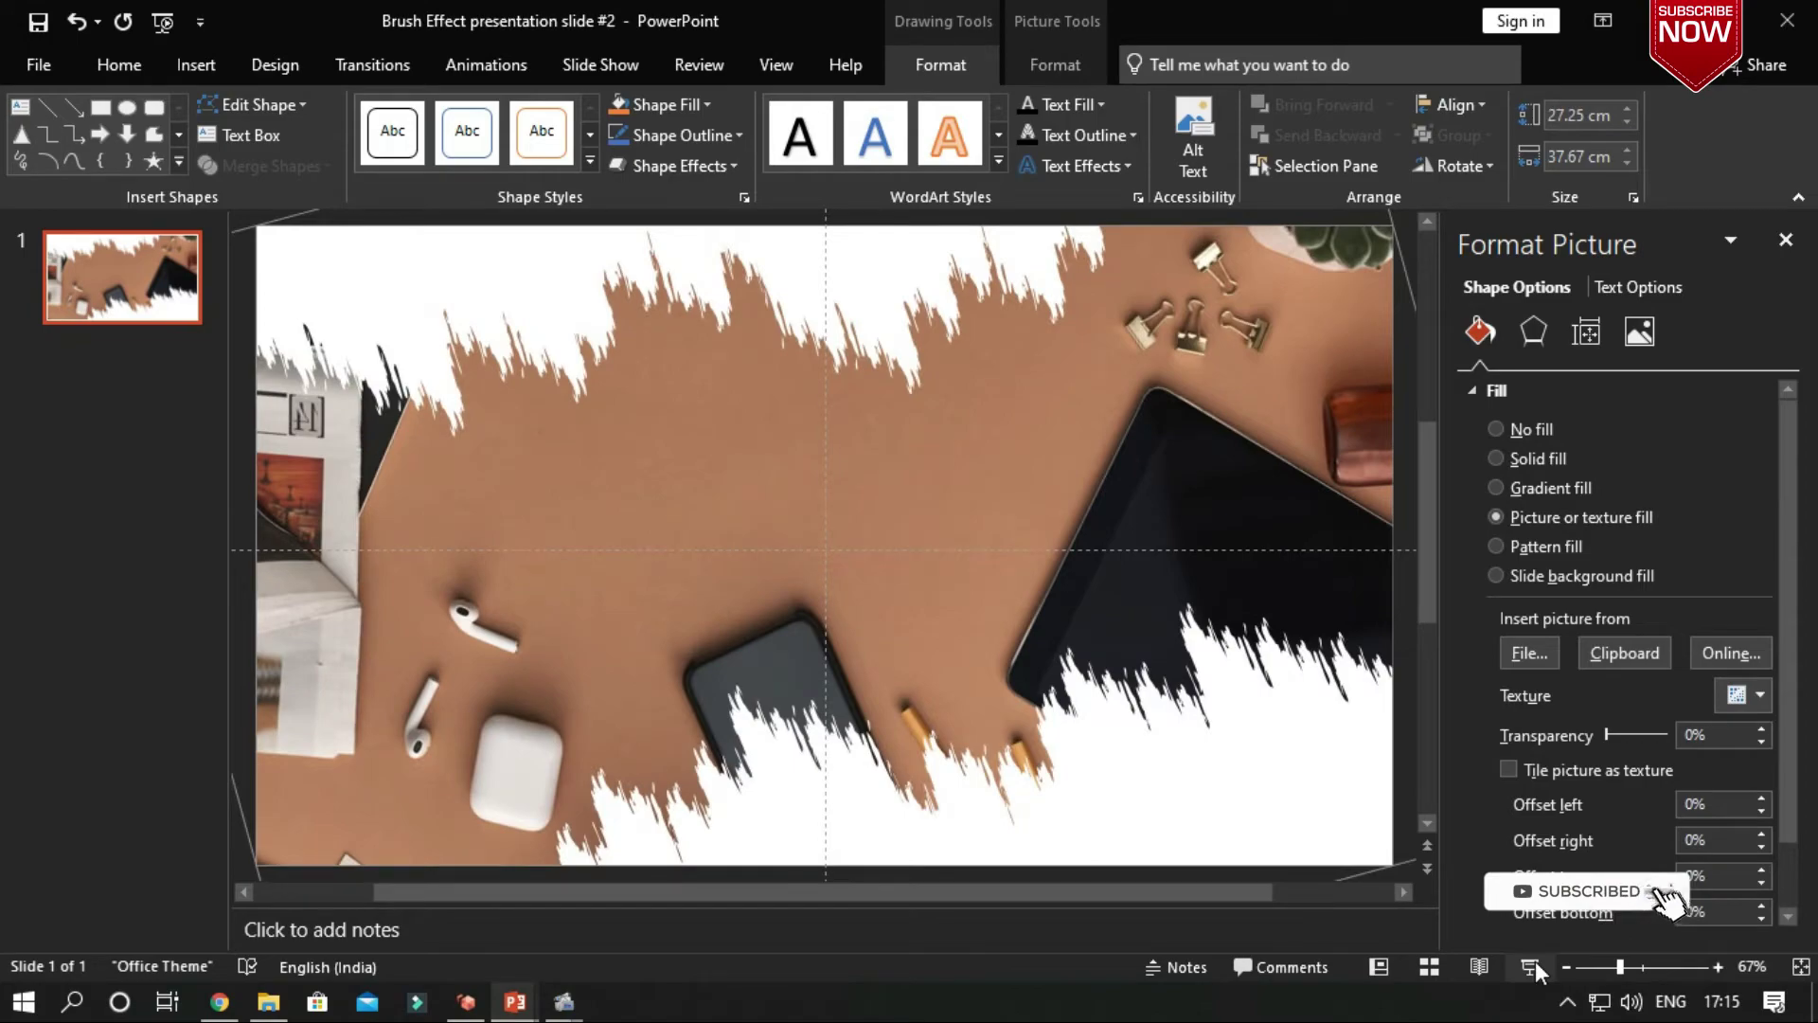
click(1534, 962)
key(Escape)
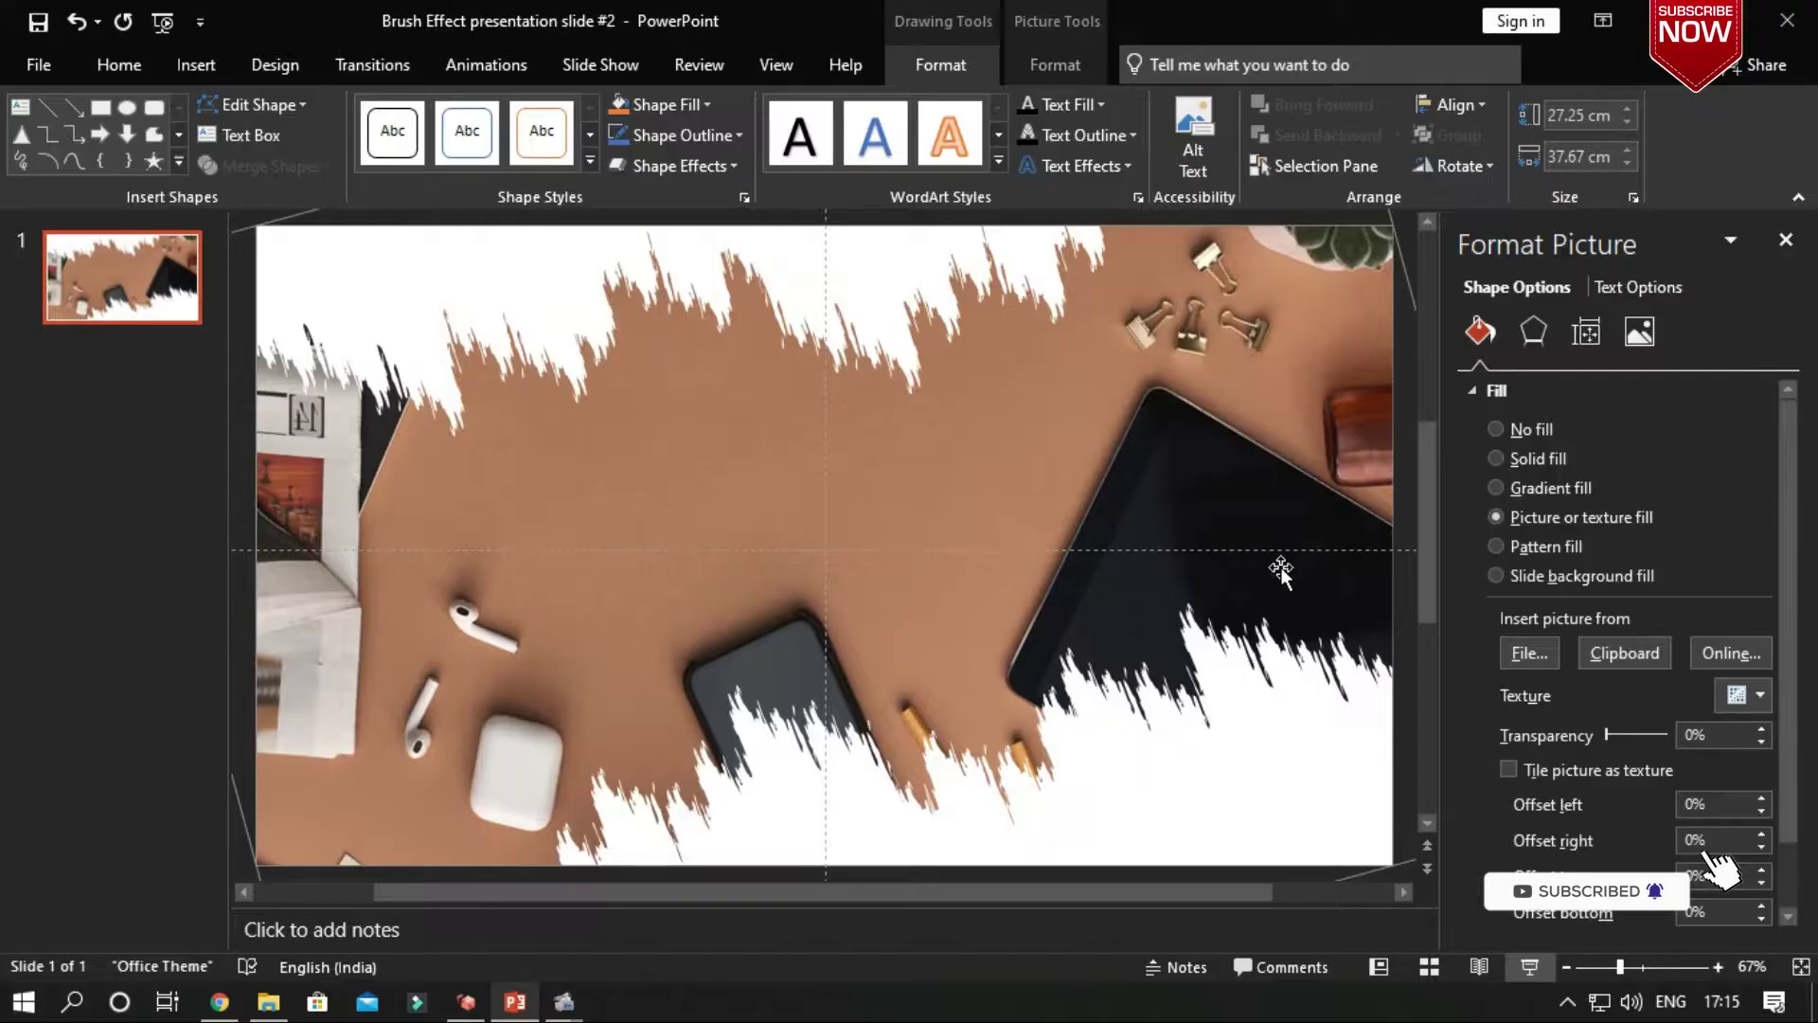
Draw an empty text box across the middle of the slide over the picture-filled shape.
click(201, 63)
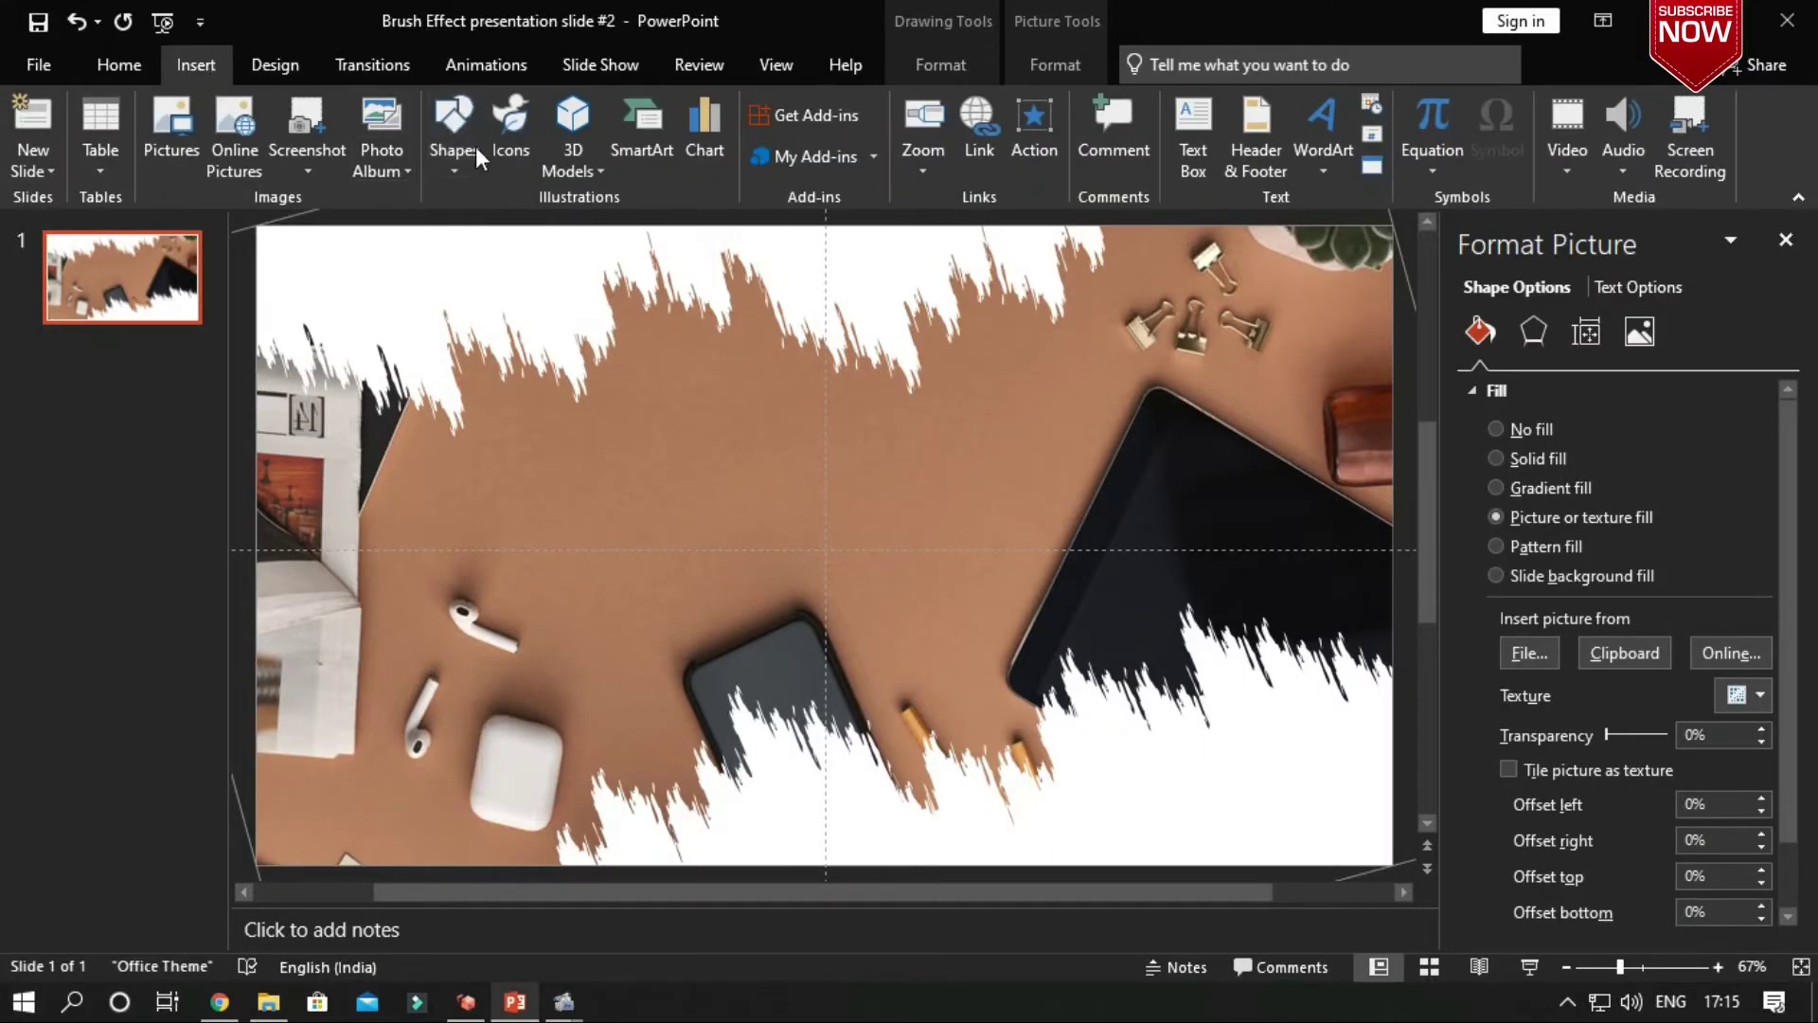
click(462, 142)
click(451, 235)
drag(614, 424, 1005, 613)
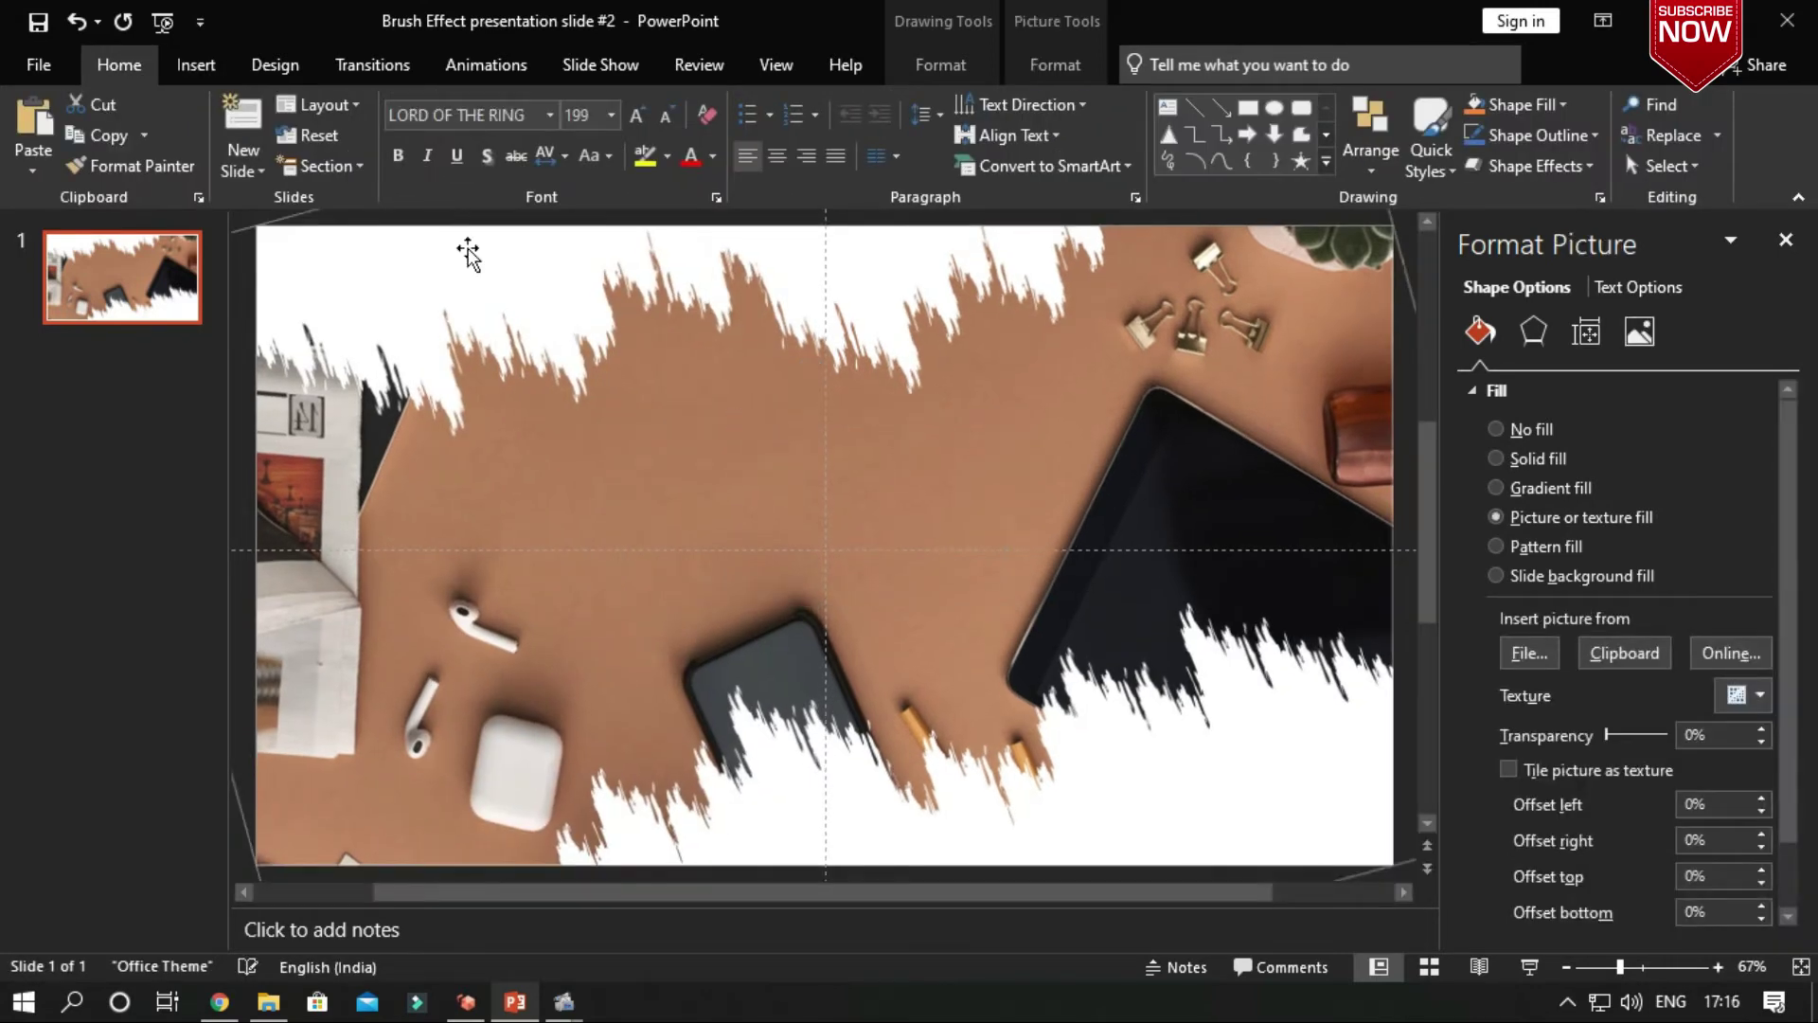
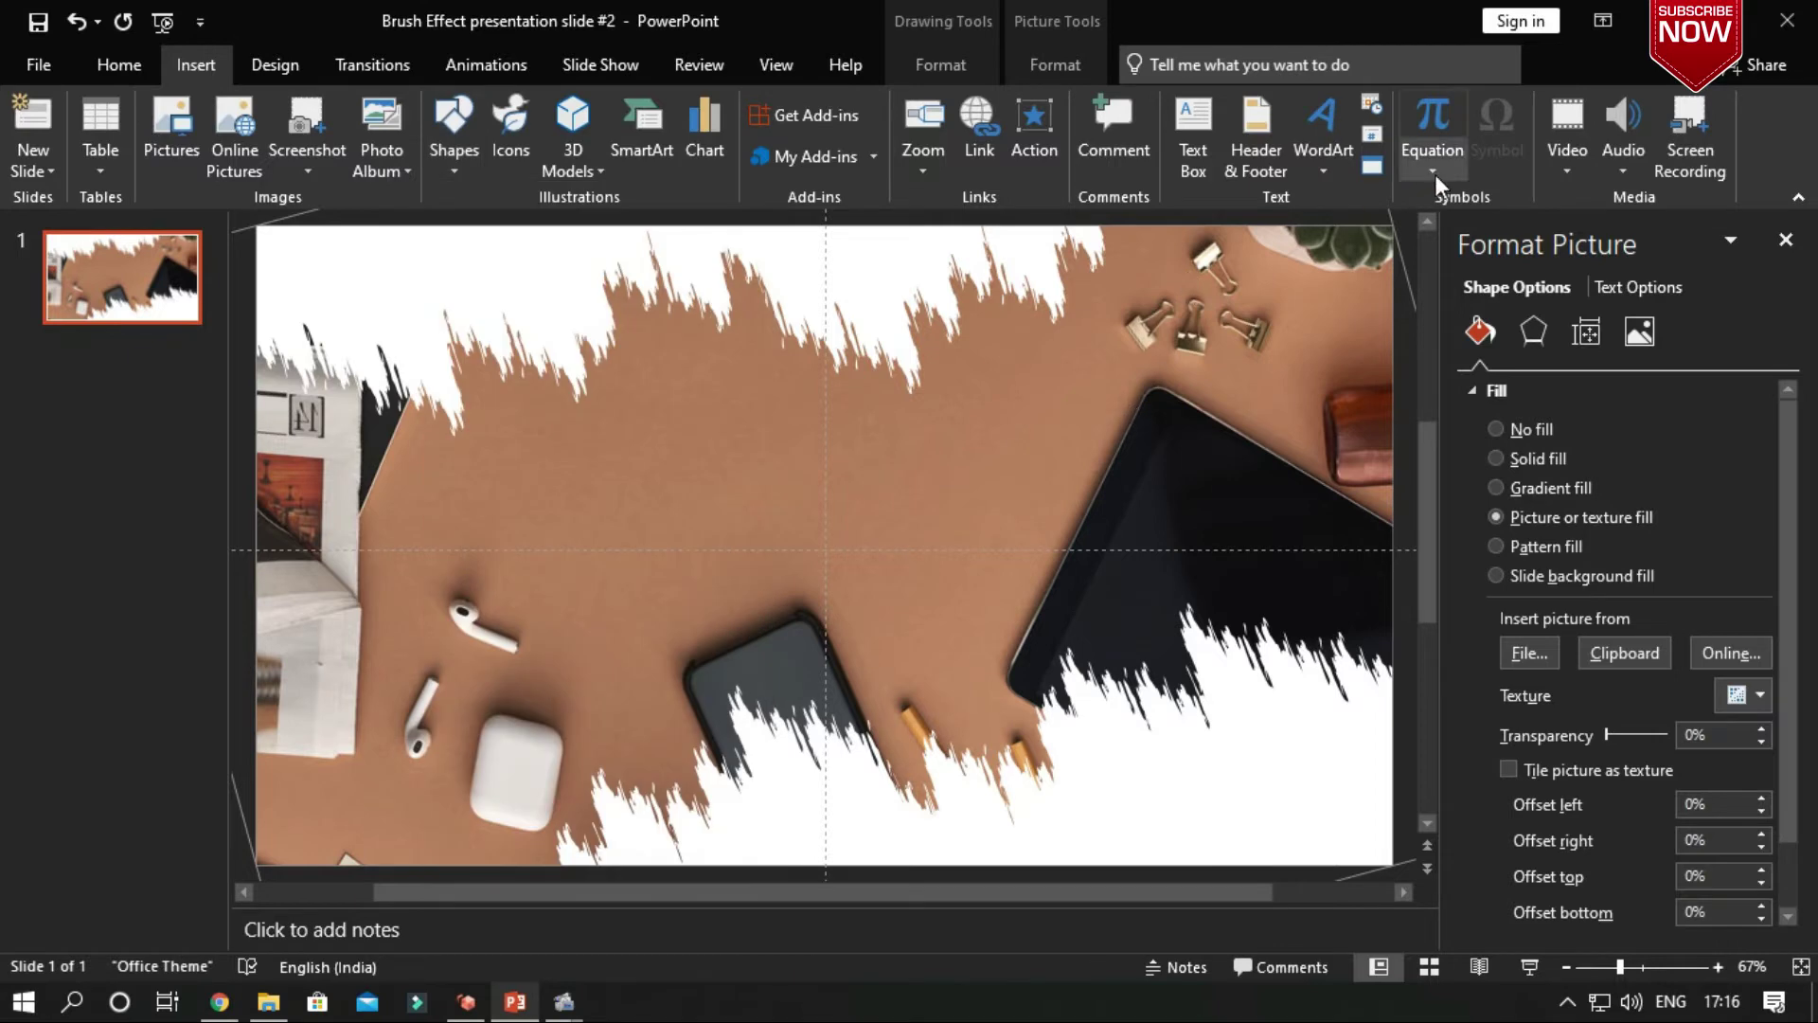
Select TextBox 63 through the list of slide objects, and close both side panes.
click(118, 65)
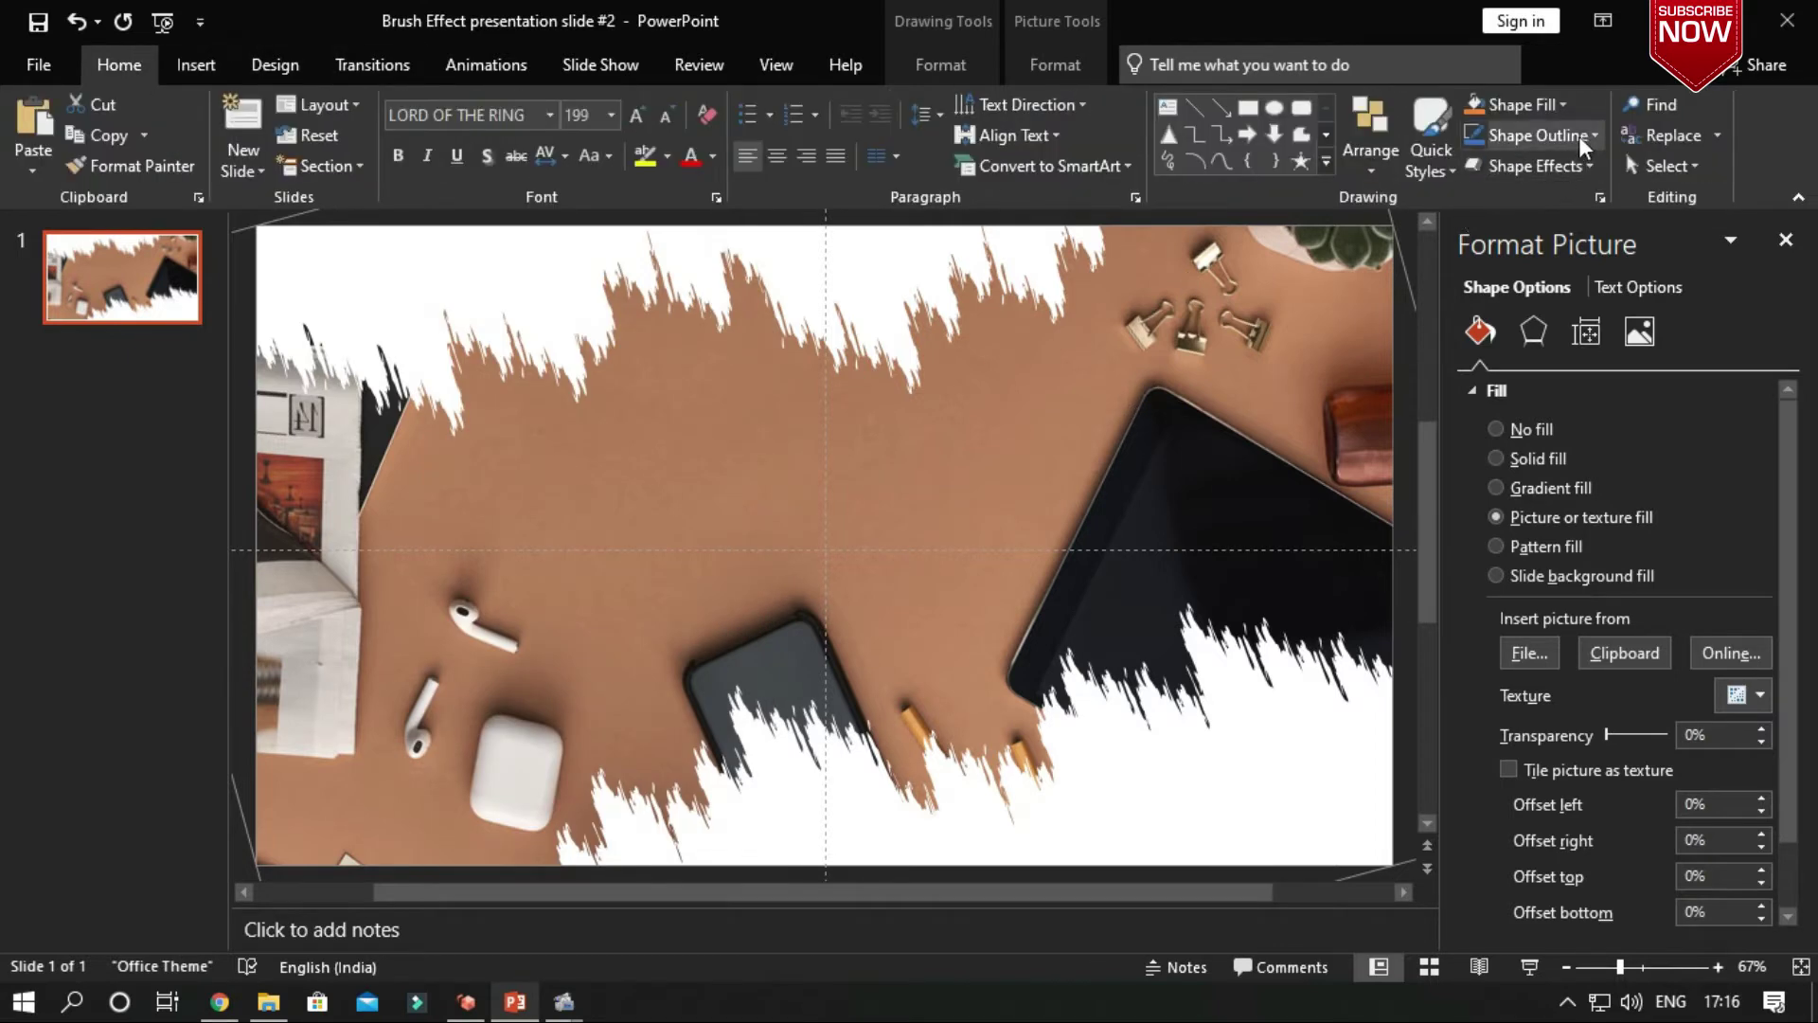
click(1667, 166)
click(1685, 259)
click(1662, 333)
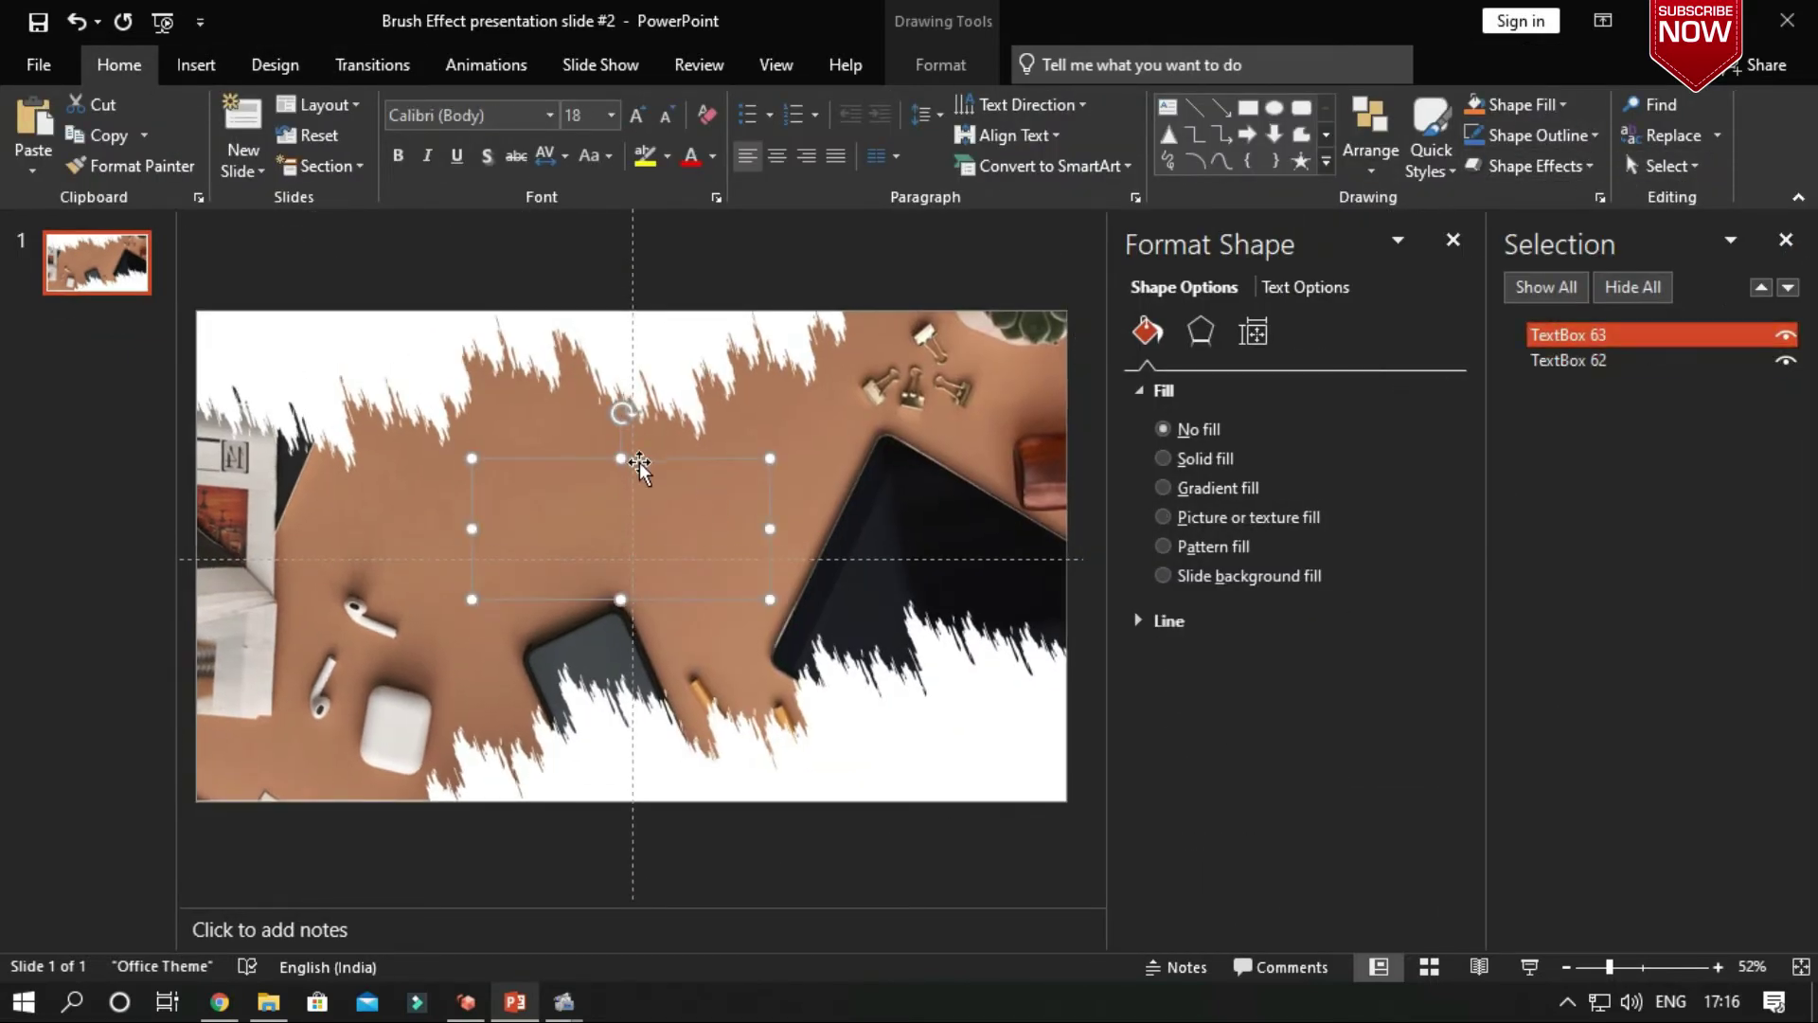
click(1454, 239)
click(1786, 239)
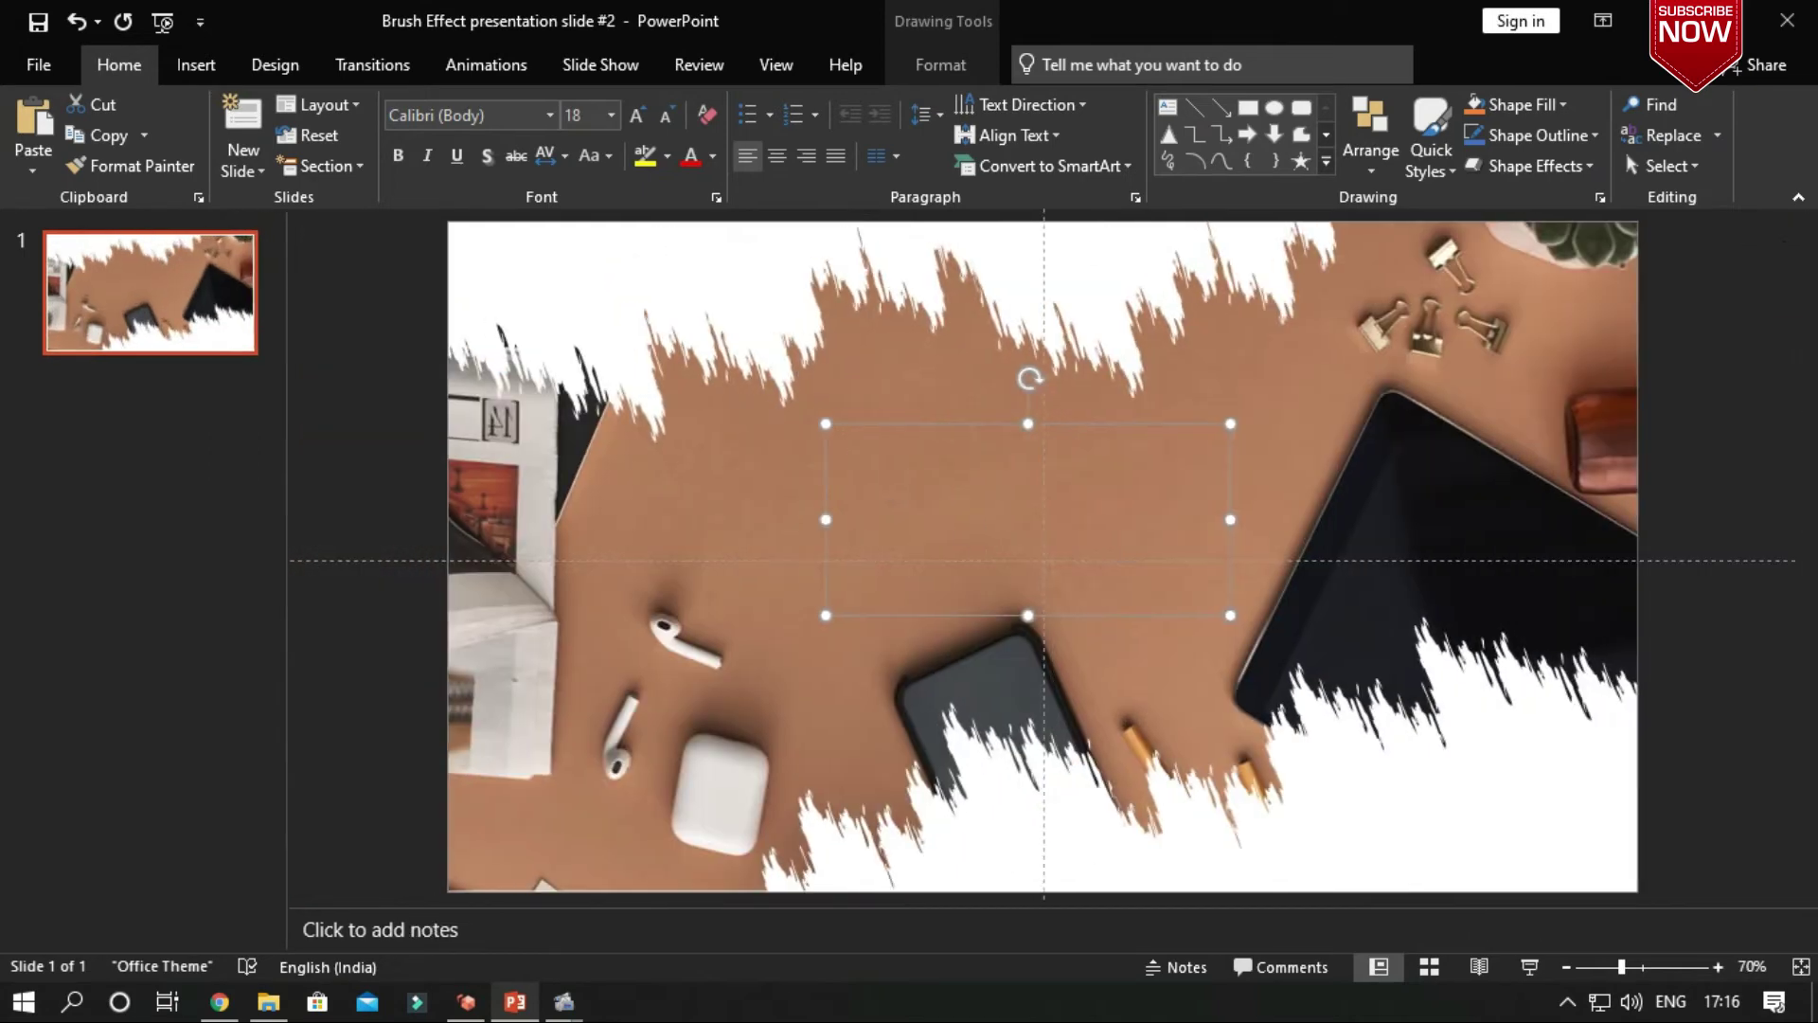
Enter "SLIDE MASTER" in the text box and set its font to Bahnschrift Condensed.
click(841, 443)
text(SLIDE MASTER)
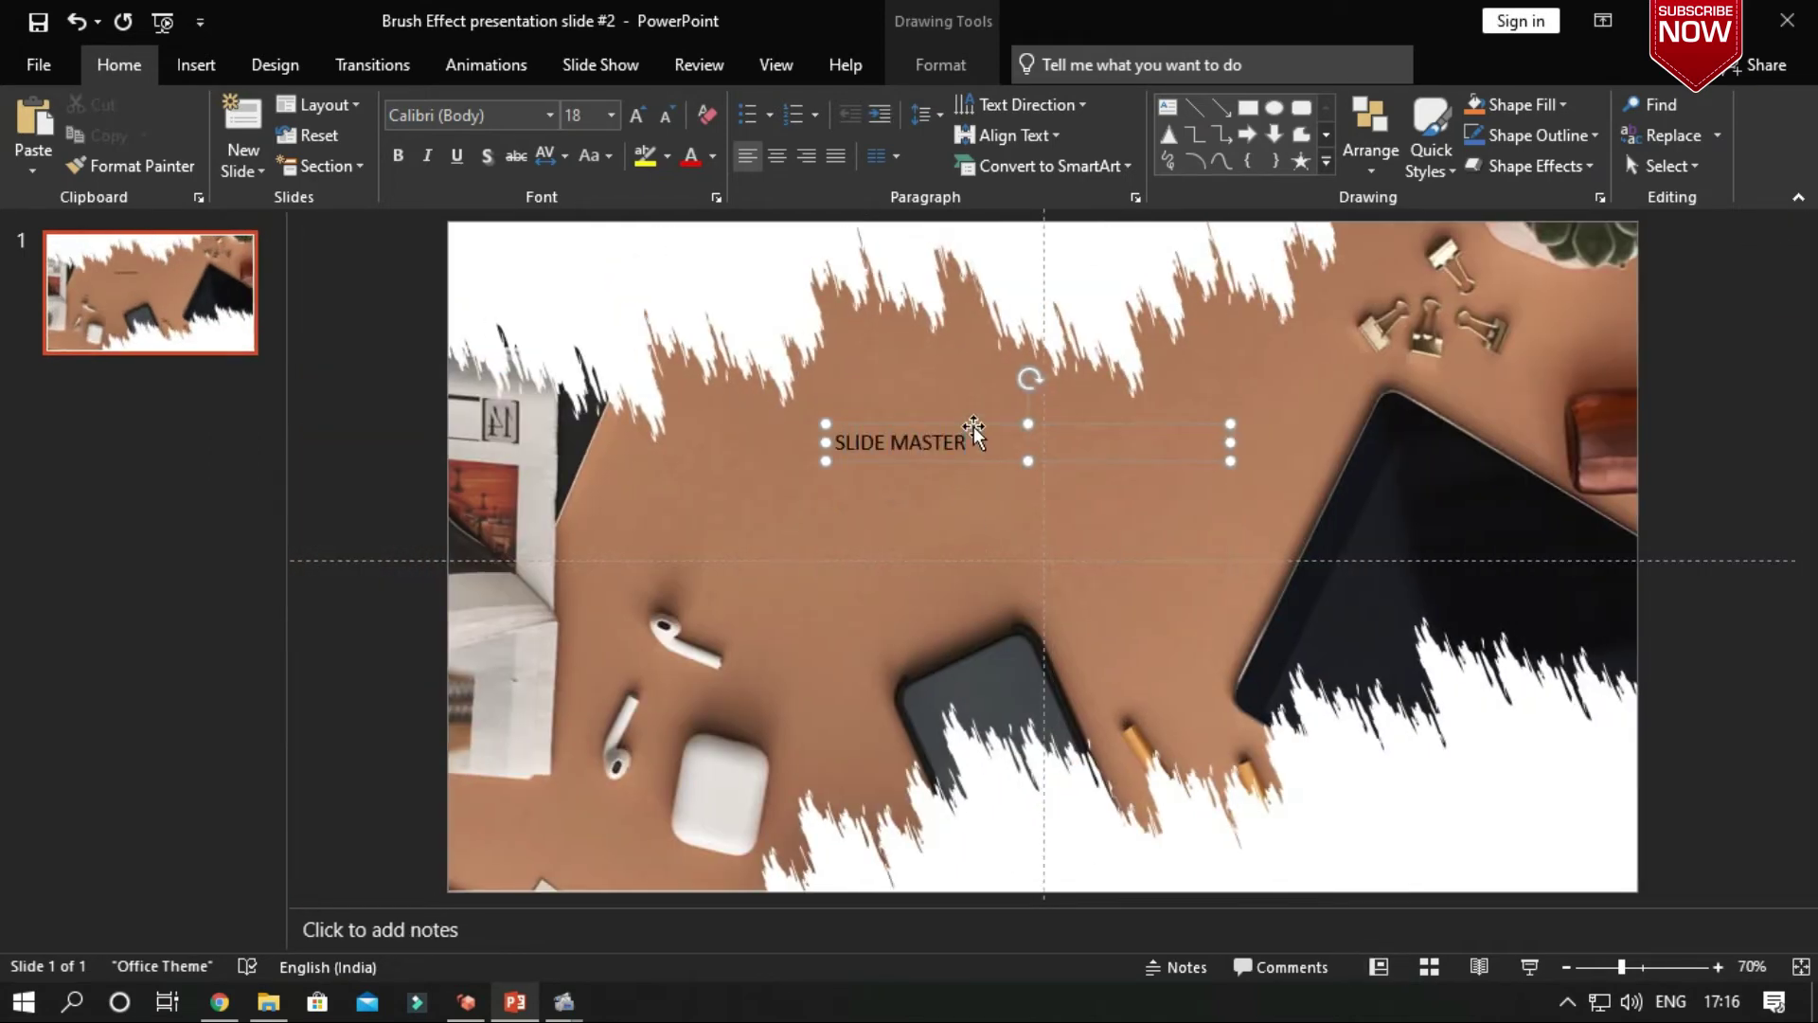
click(974, 426)
click(208, 62)
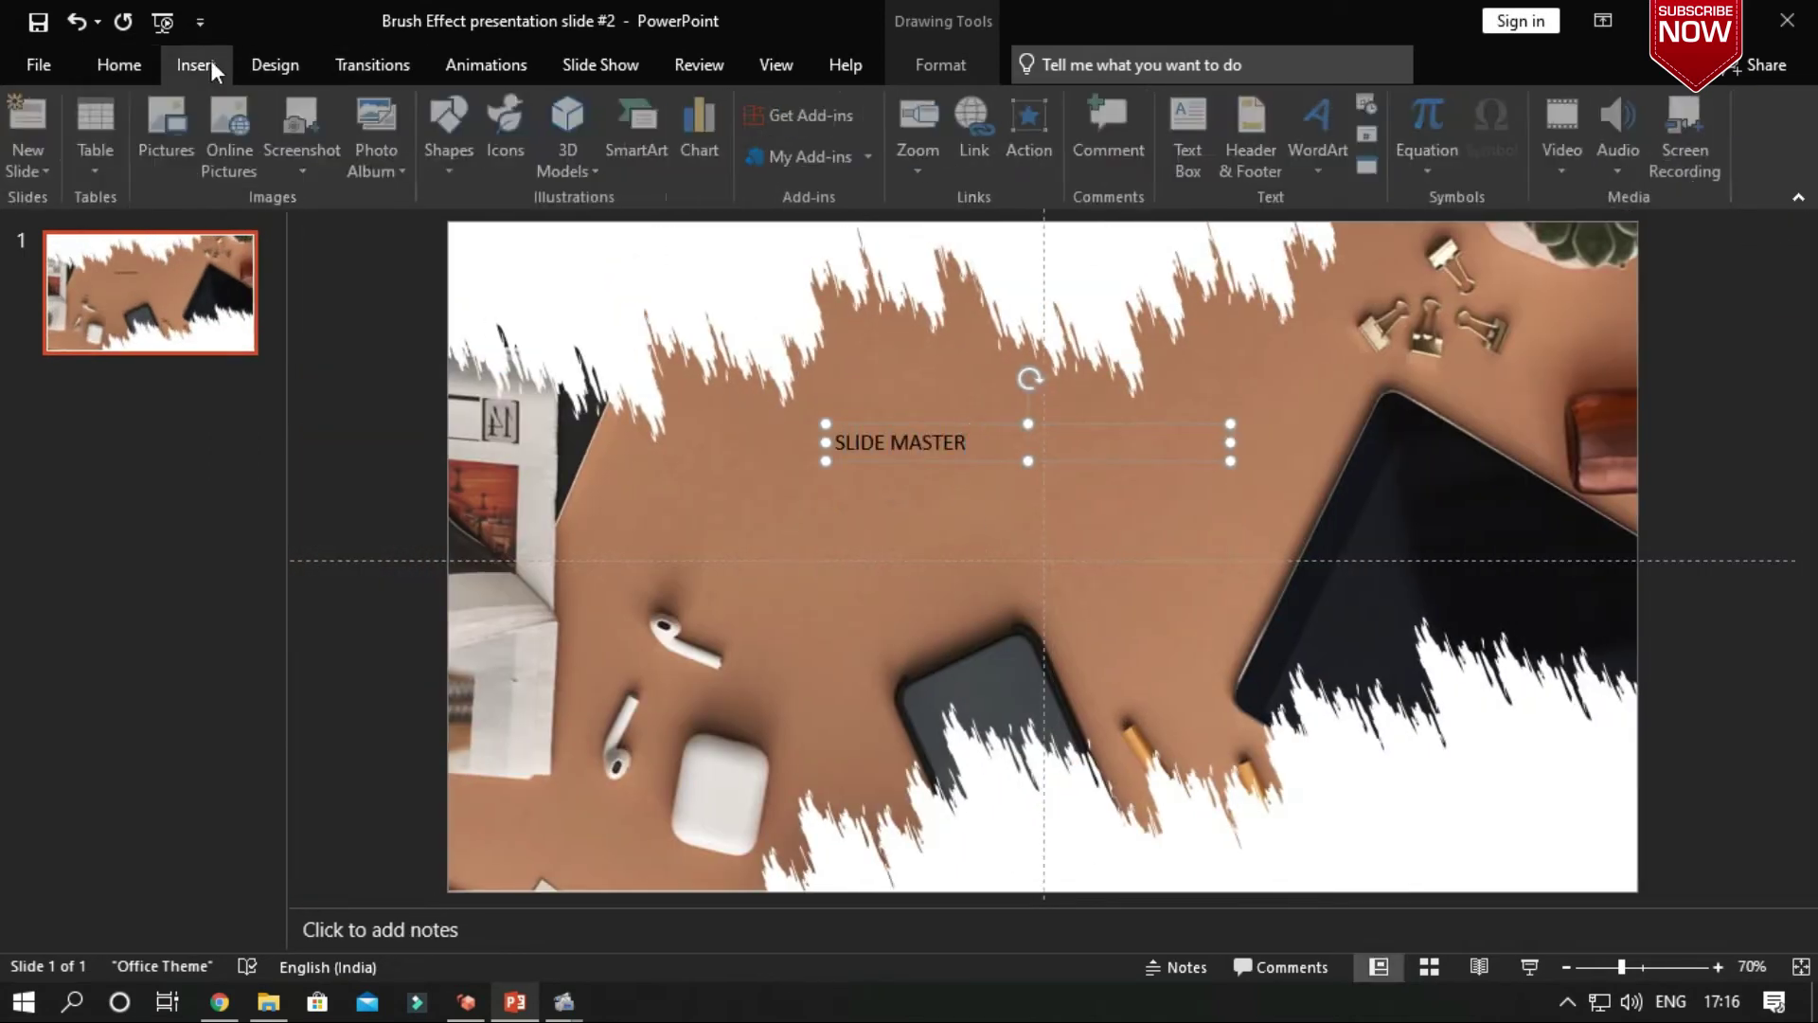
click(122, 65)
text(Bahnschrift Condensed)
key(Return)
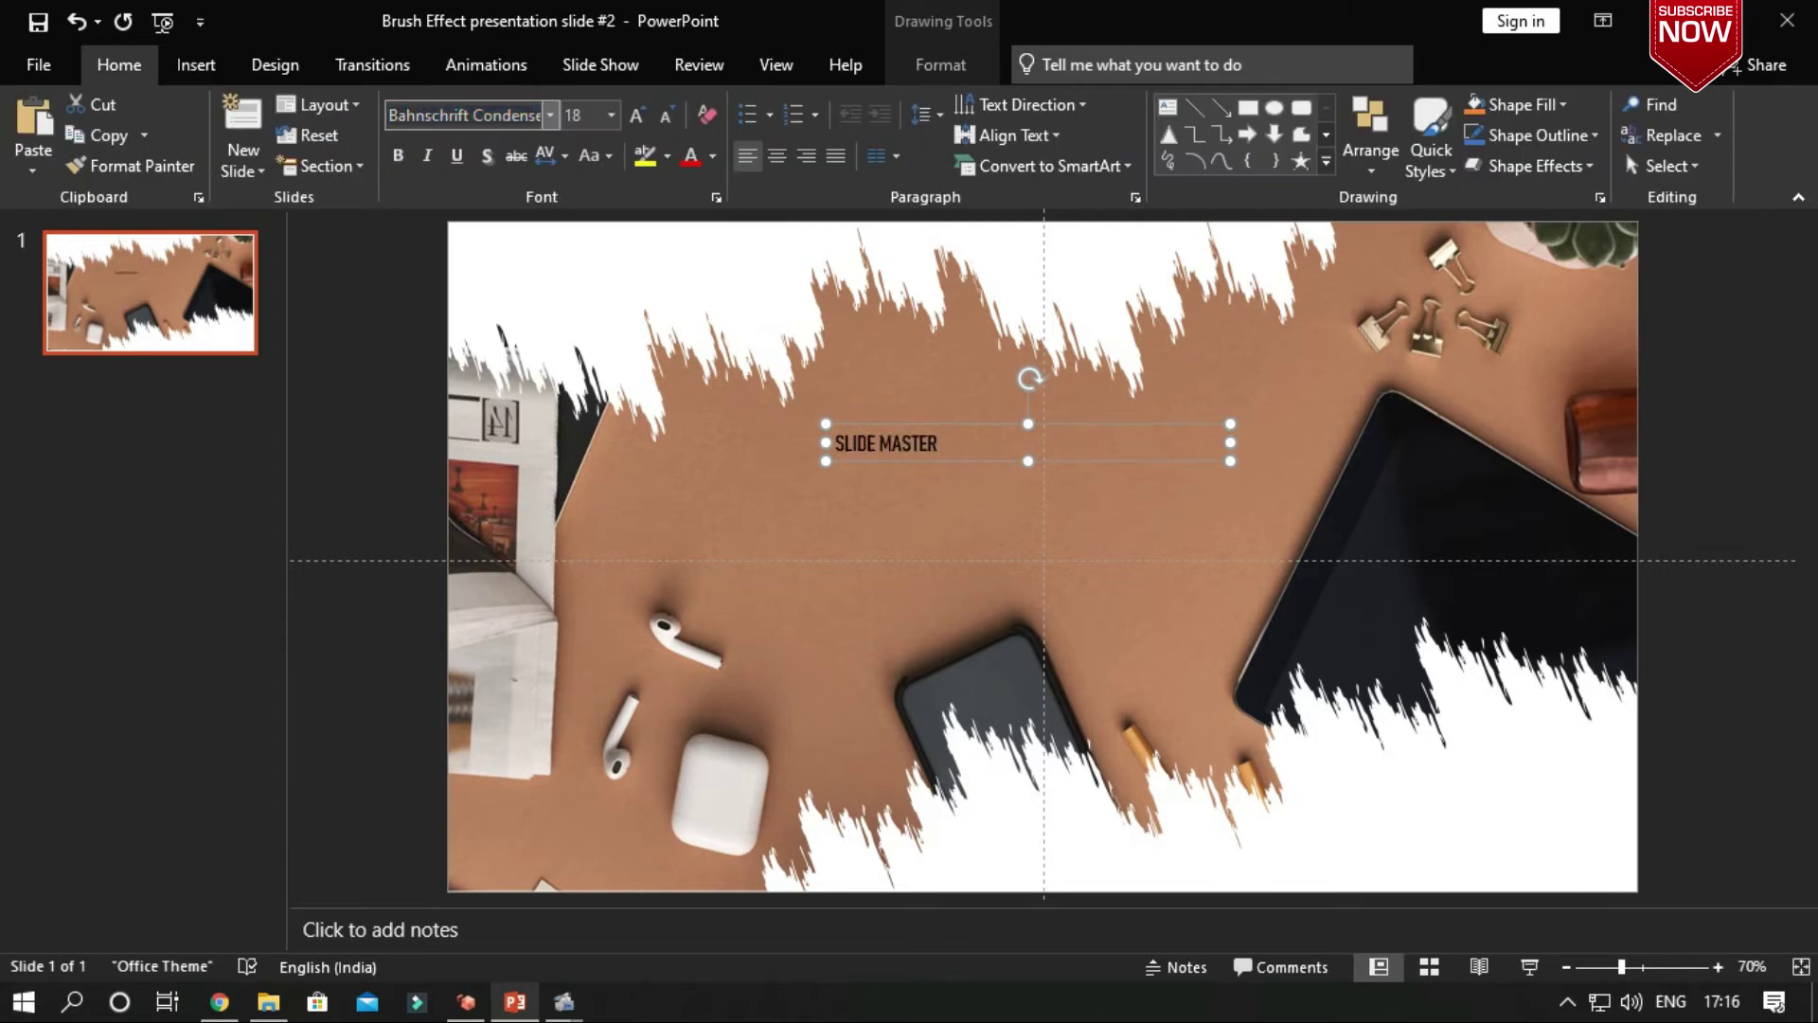
Enlarge the SLIDE MASTER text to 40 pt, make it bold, and set its character spacing to Loose.
click(647, 118)
click(646, 118)
click(647, 118)
click(646, 118)
click(647, 120)
click(648, 119)
click(408, 161)
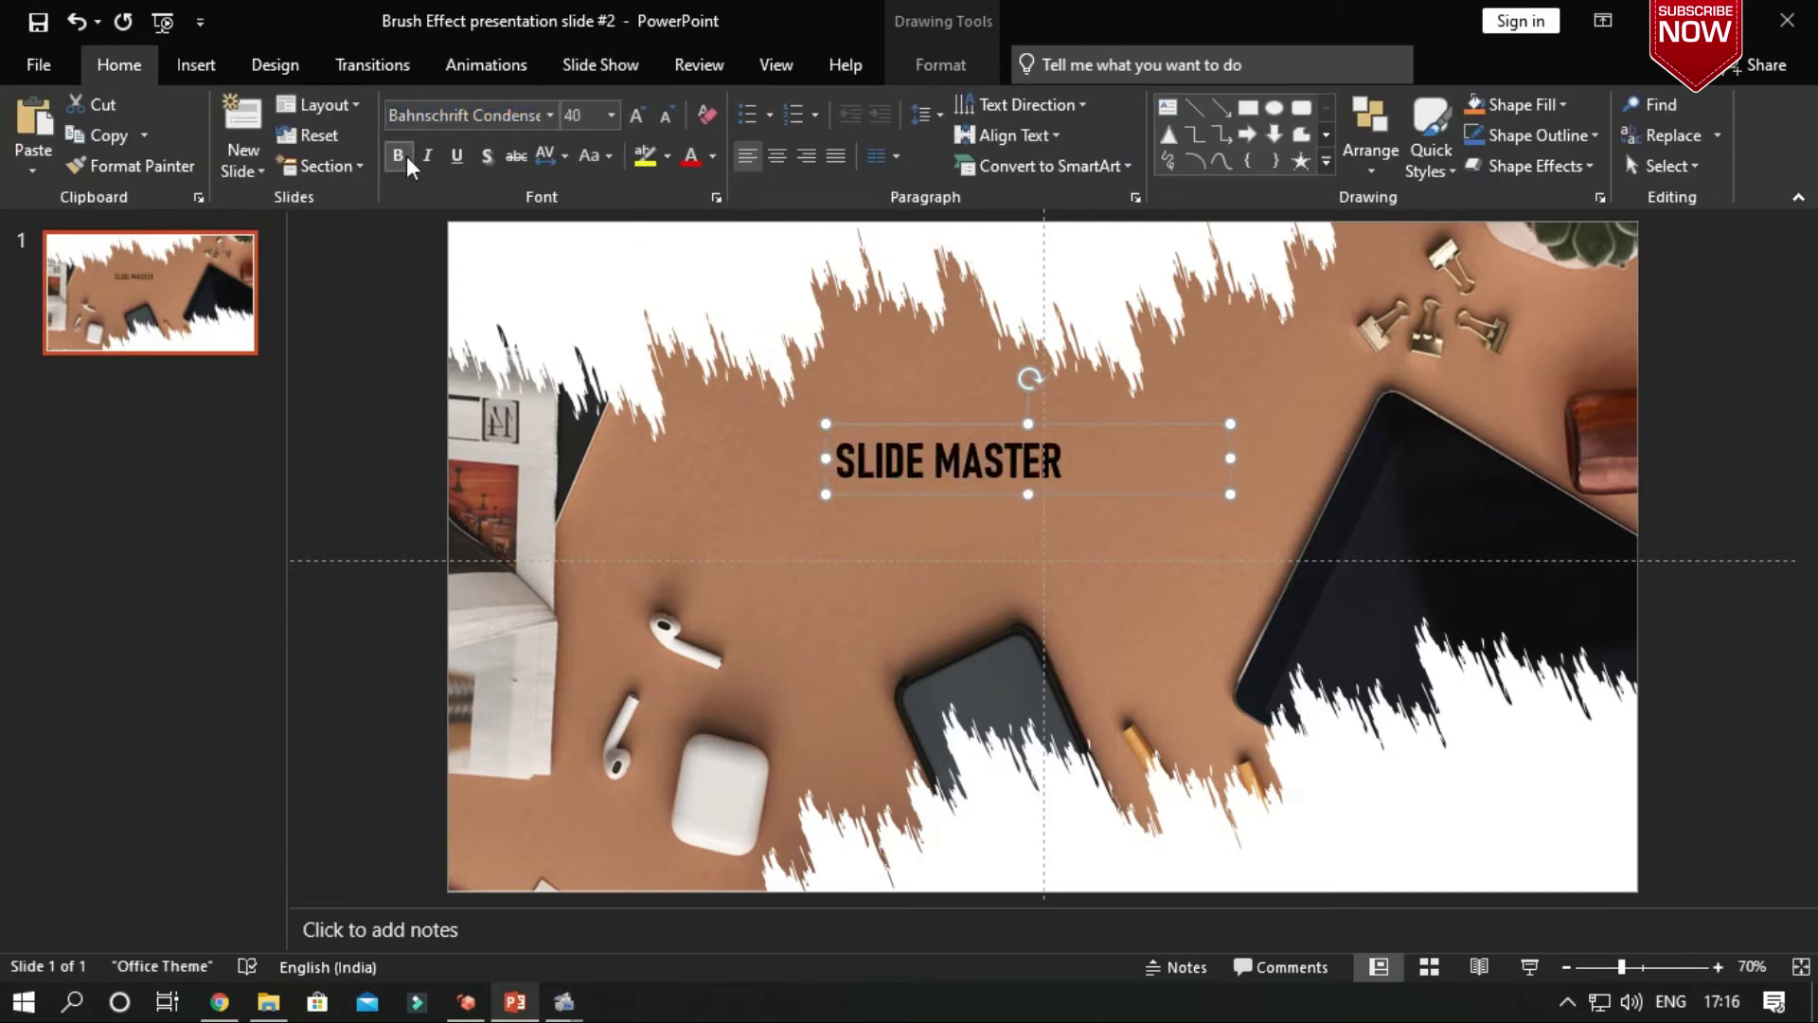
click(566, 157)
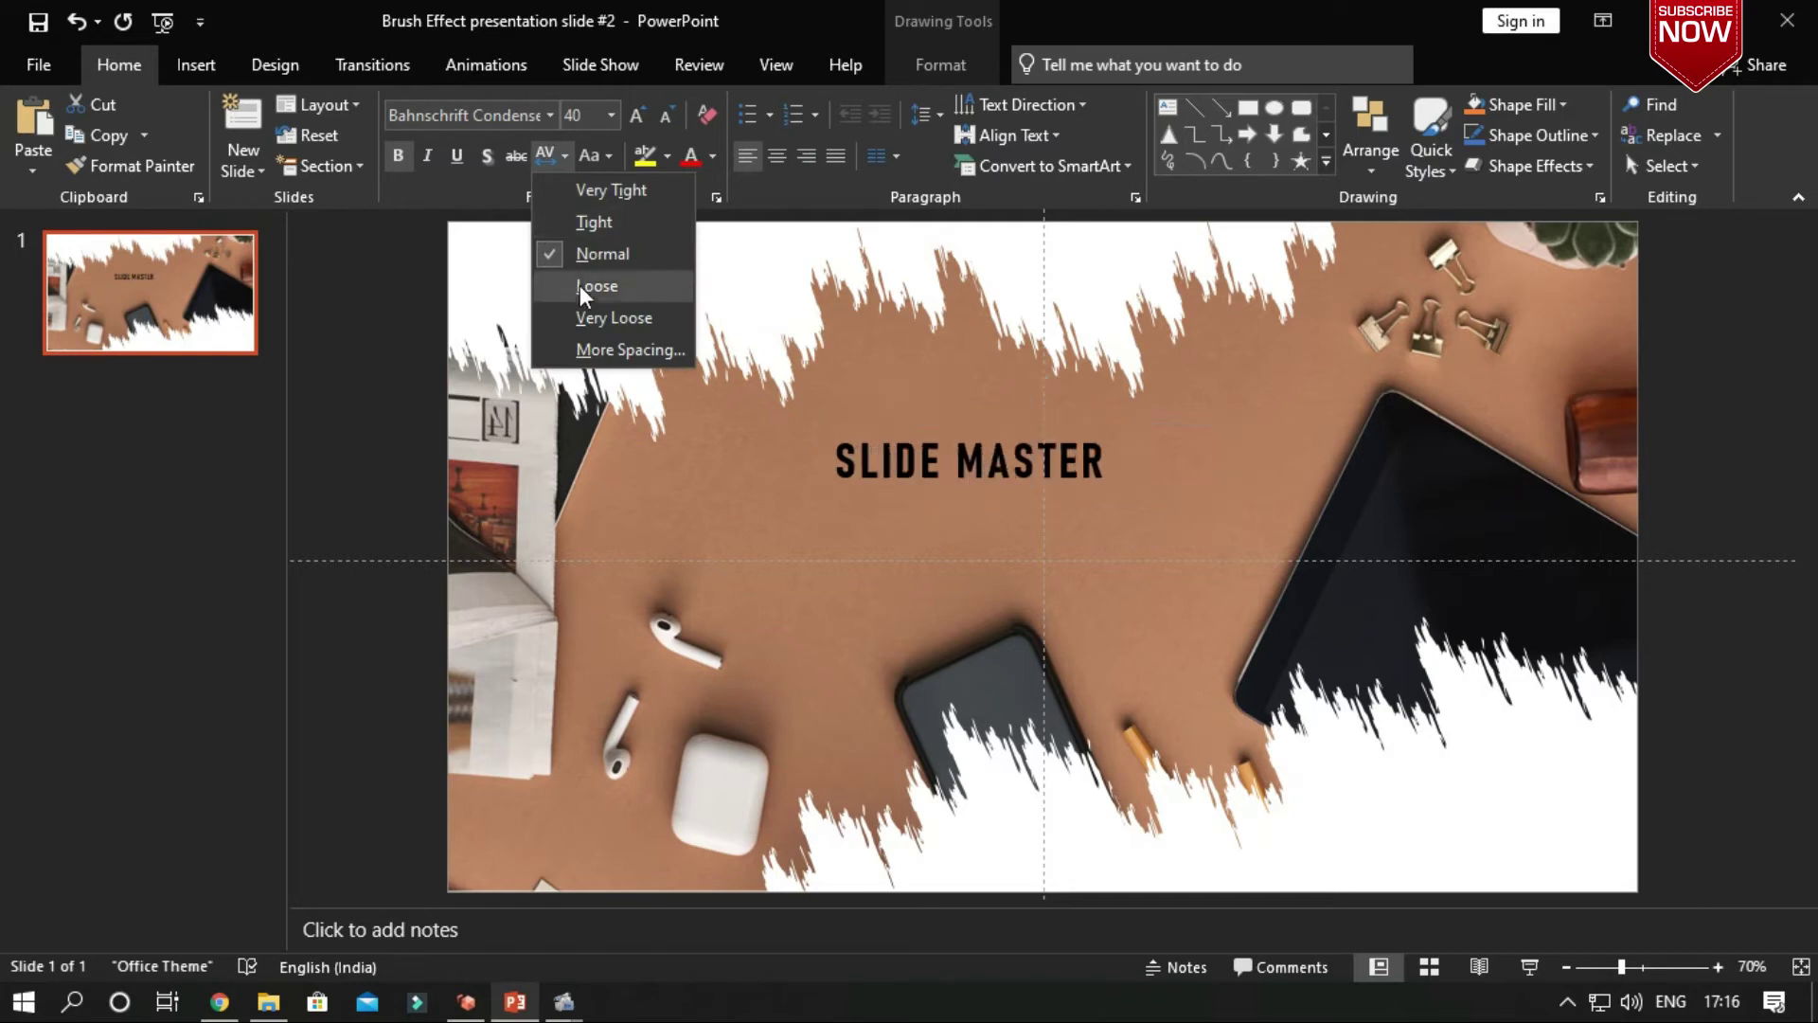
click(589, 286)
Move the SLIDE MASTER text onto the horizontal centre line, left of the slide's middle, and enlarge it to 54 pt.
drag(928, 432, 769, 521)
click(648, 119)
click(648, 120)
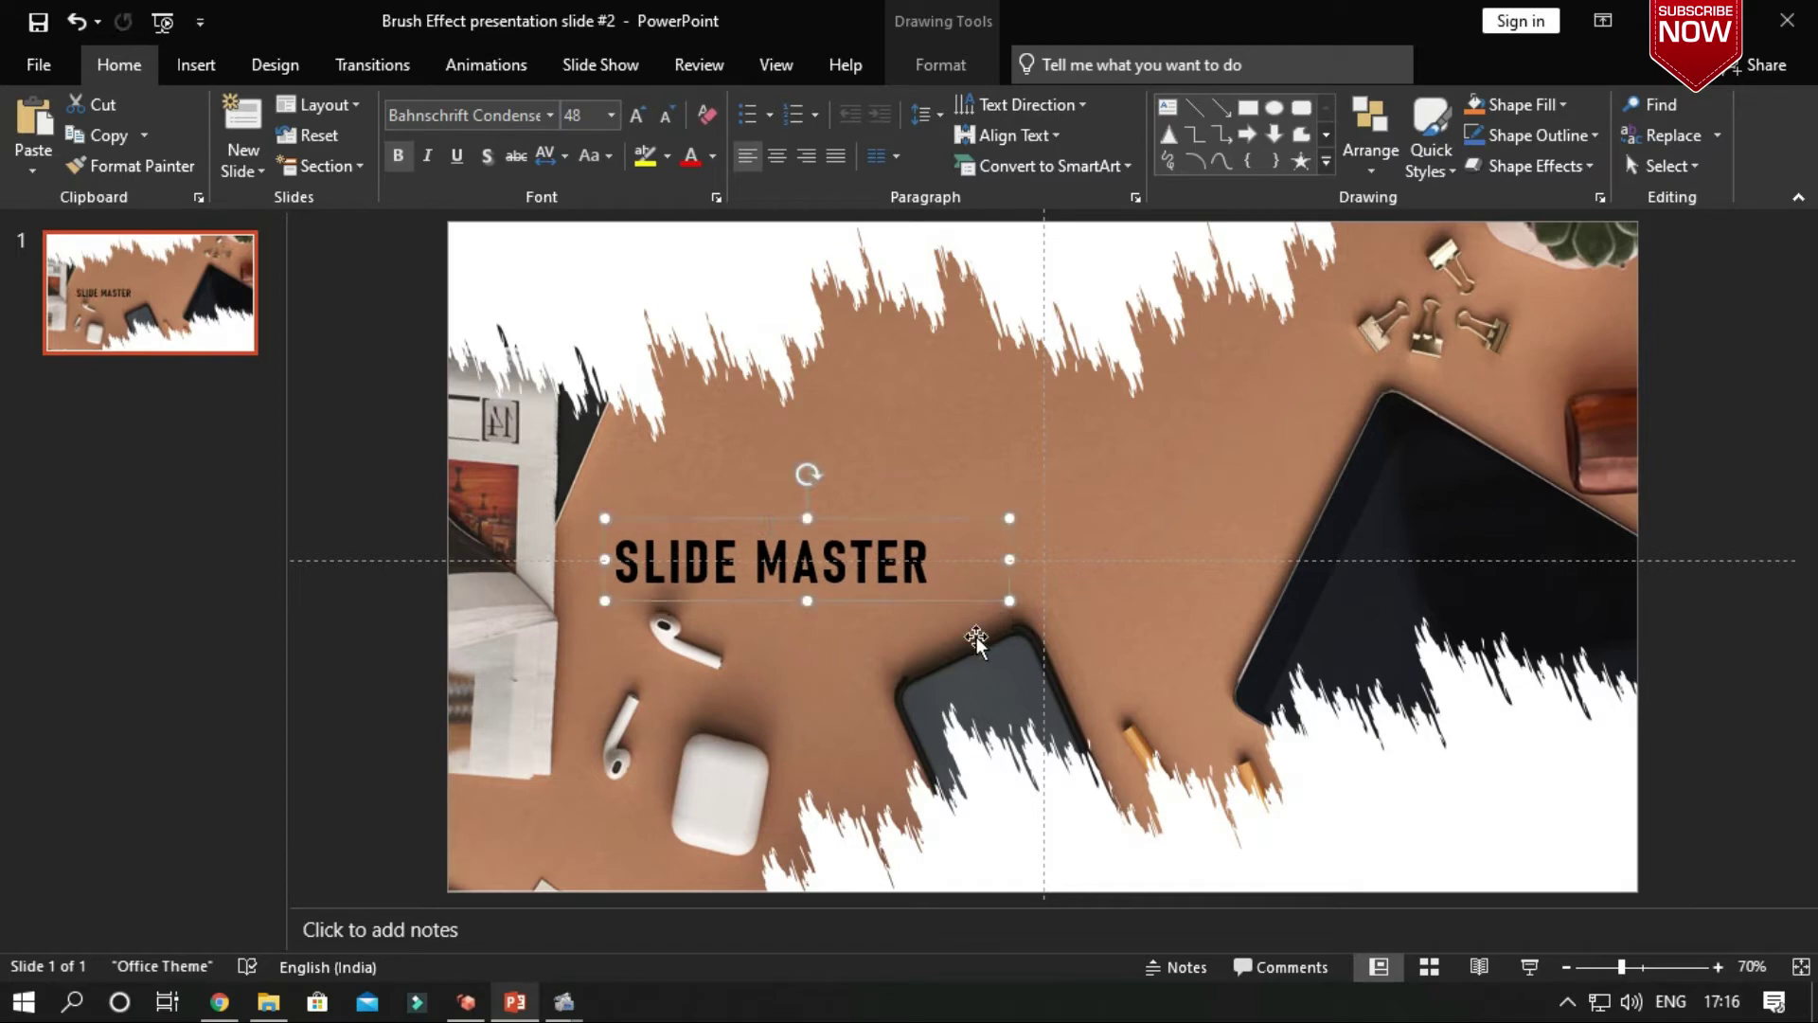
click(637, 114)
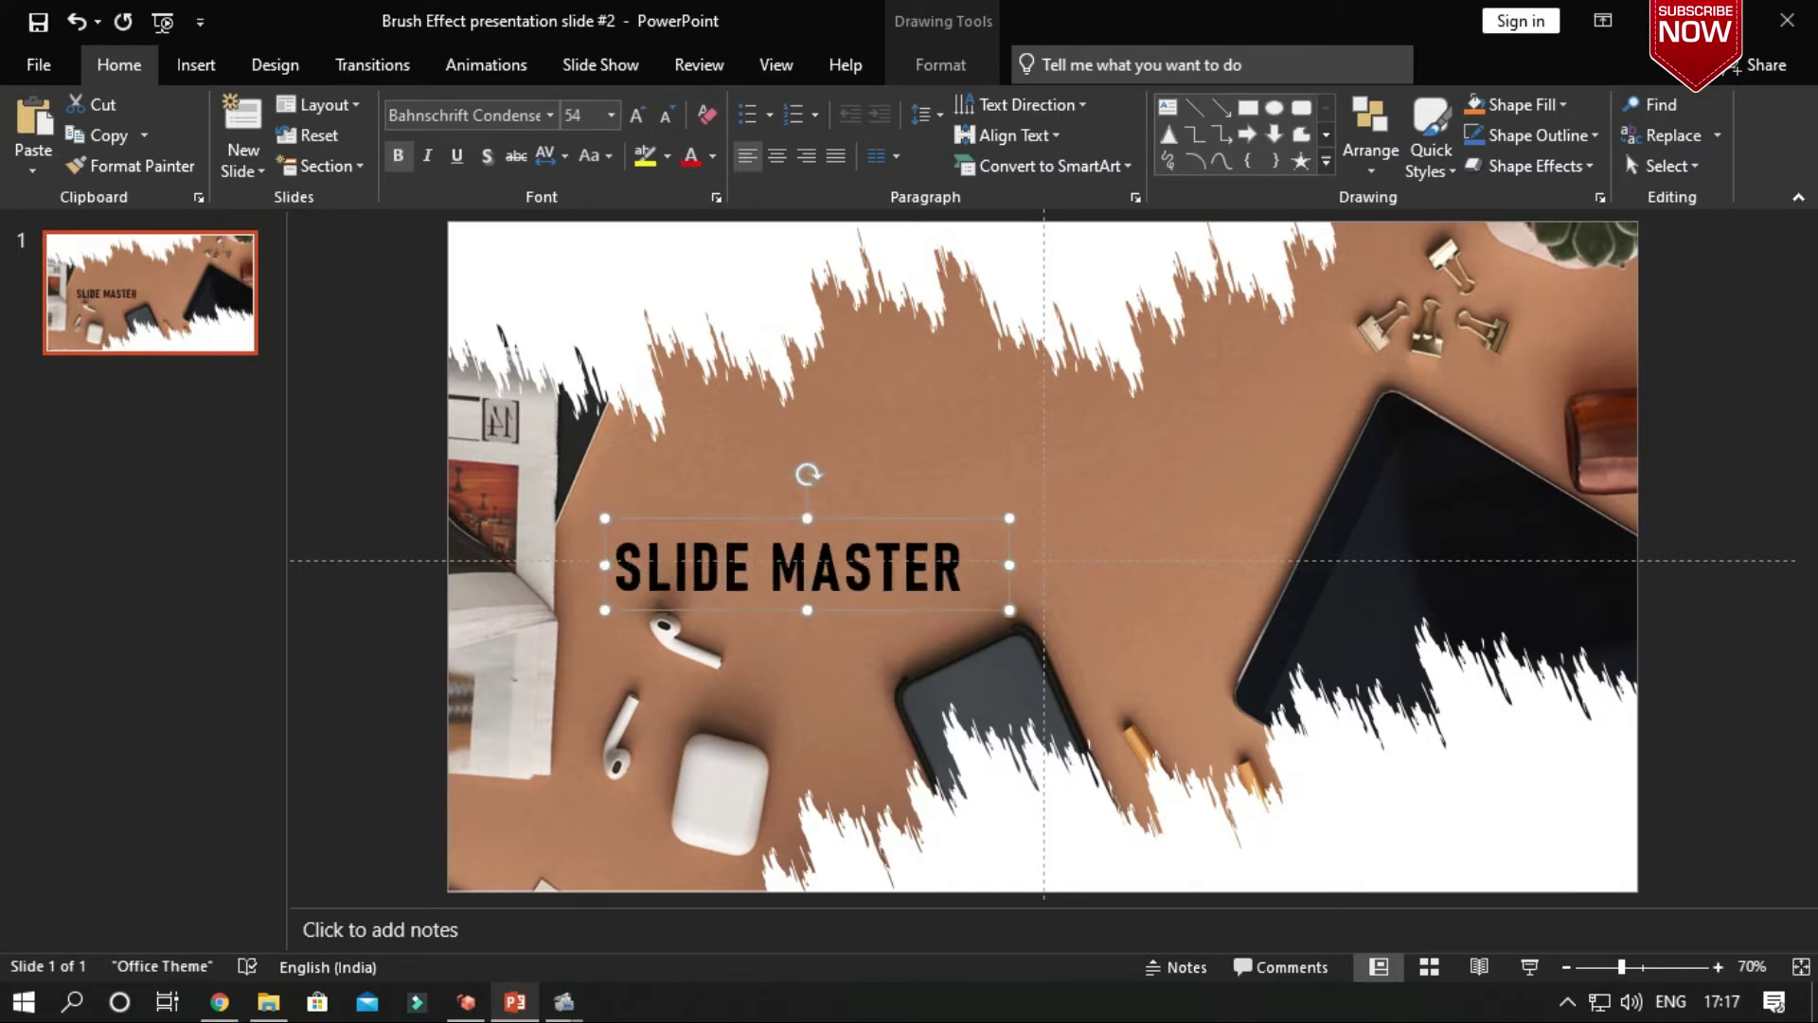
drag(716, 520, 719, 518)
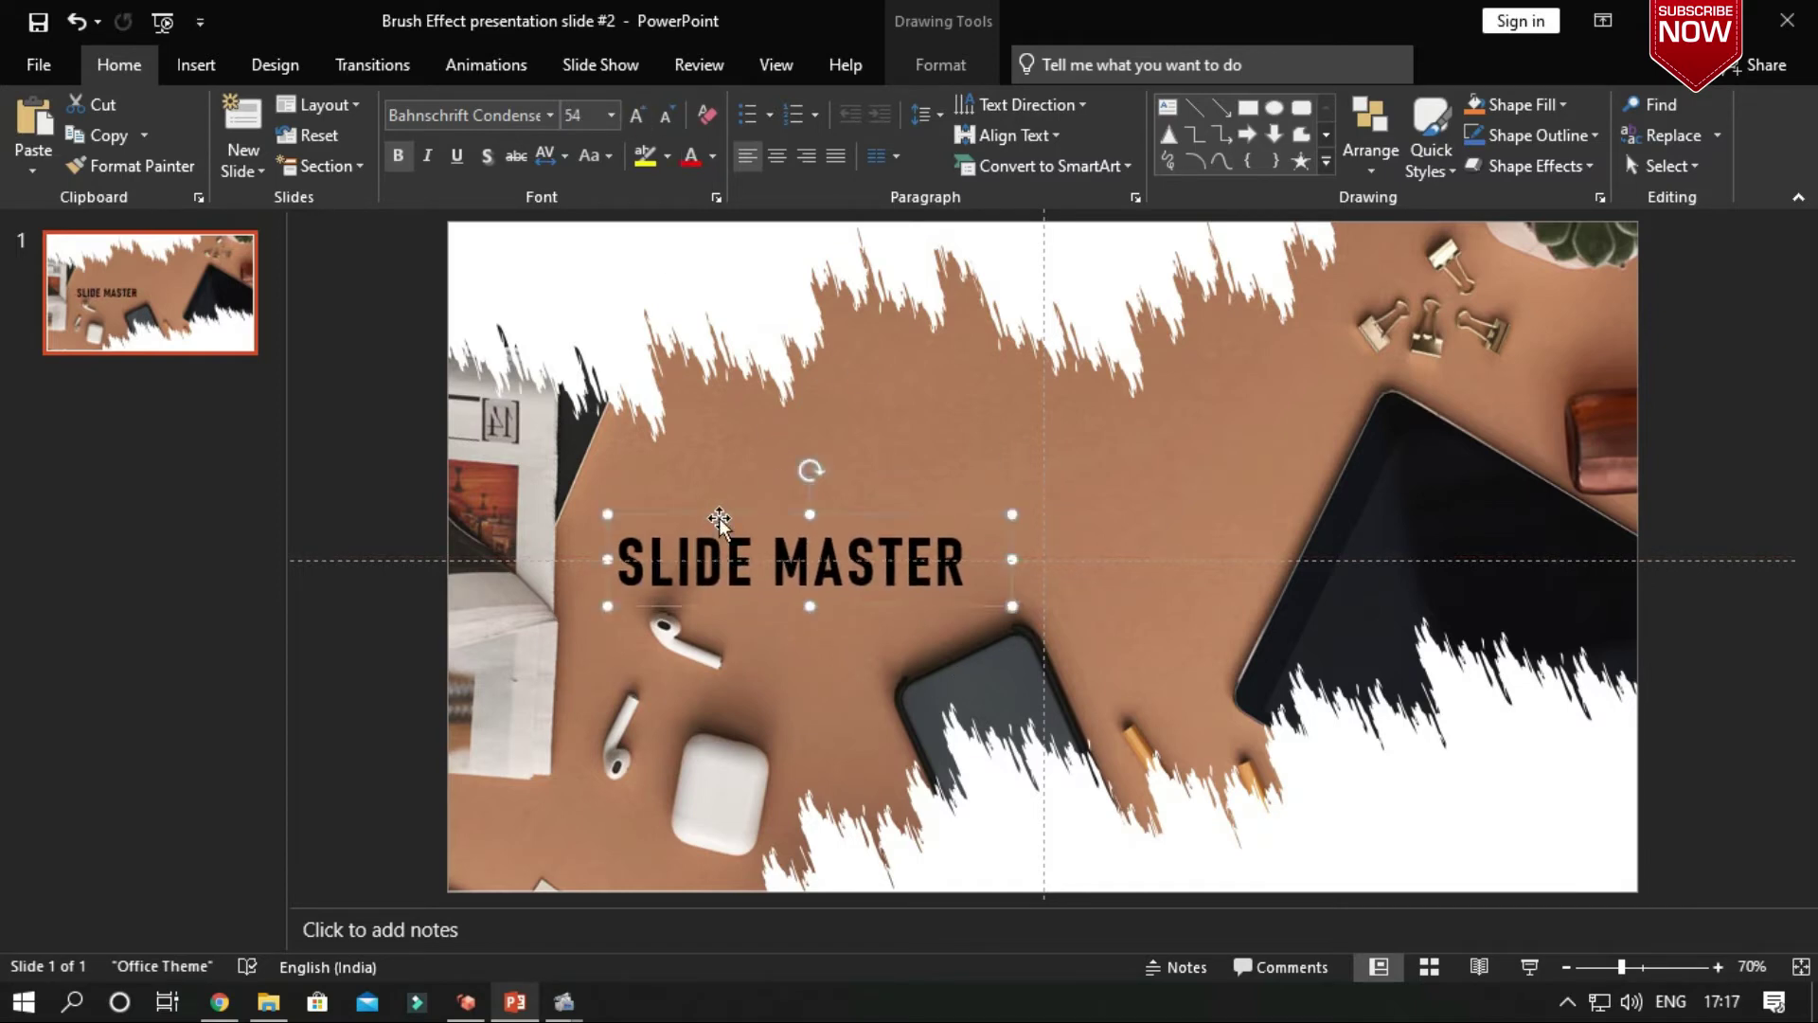
Remove the text fill from the SLIDE MASTER text.
click(947, 65)
click(1089, 104)
click(1079, 339)
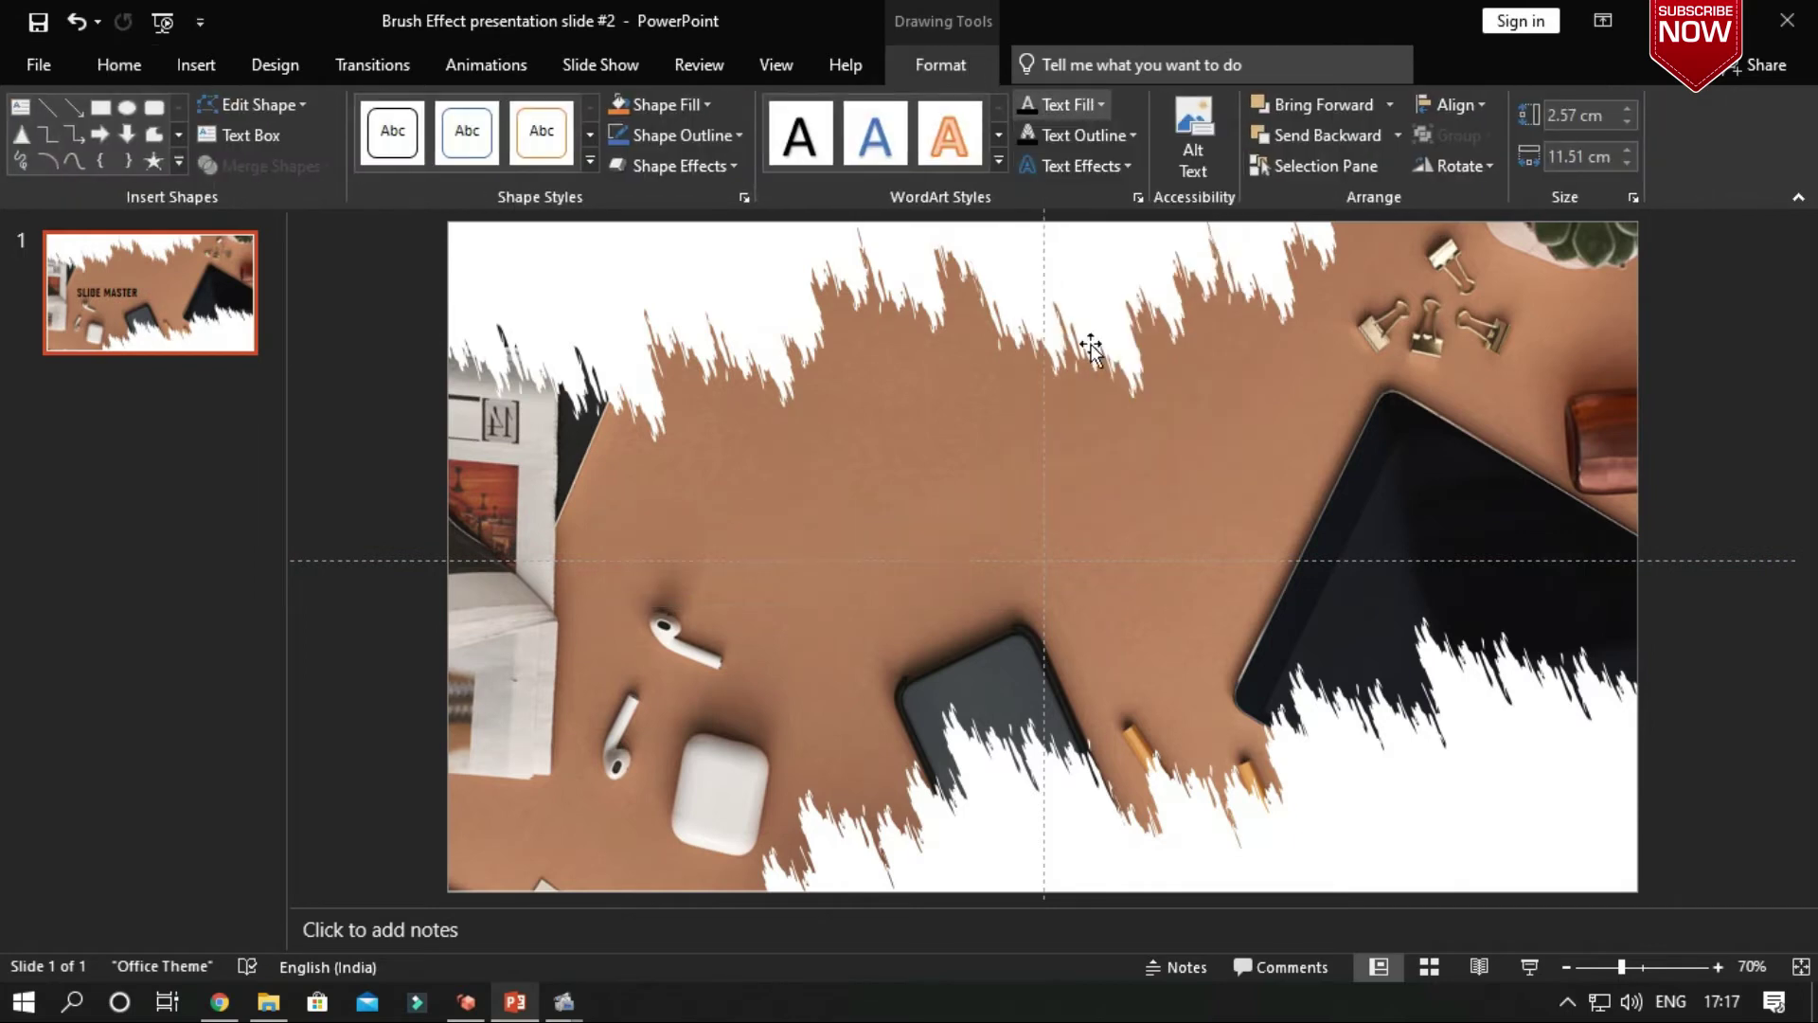
Outline the SLIDE MASTER text in a darker shade of the brown sampled from the picture, and deselect the text box.
click(1117, 135)
click(1097, 365)
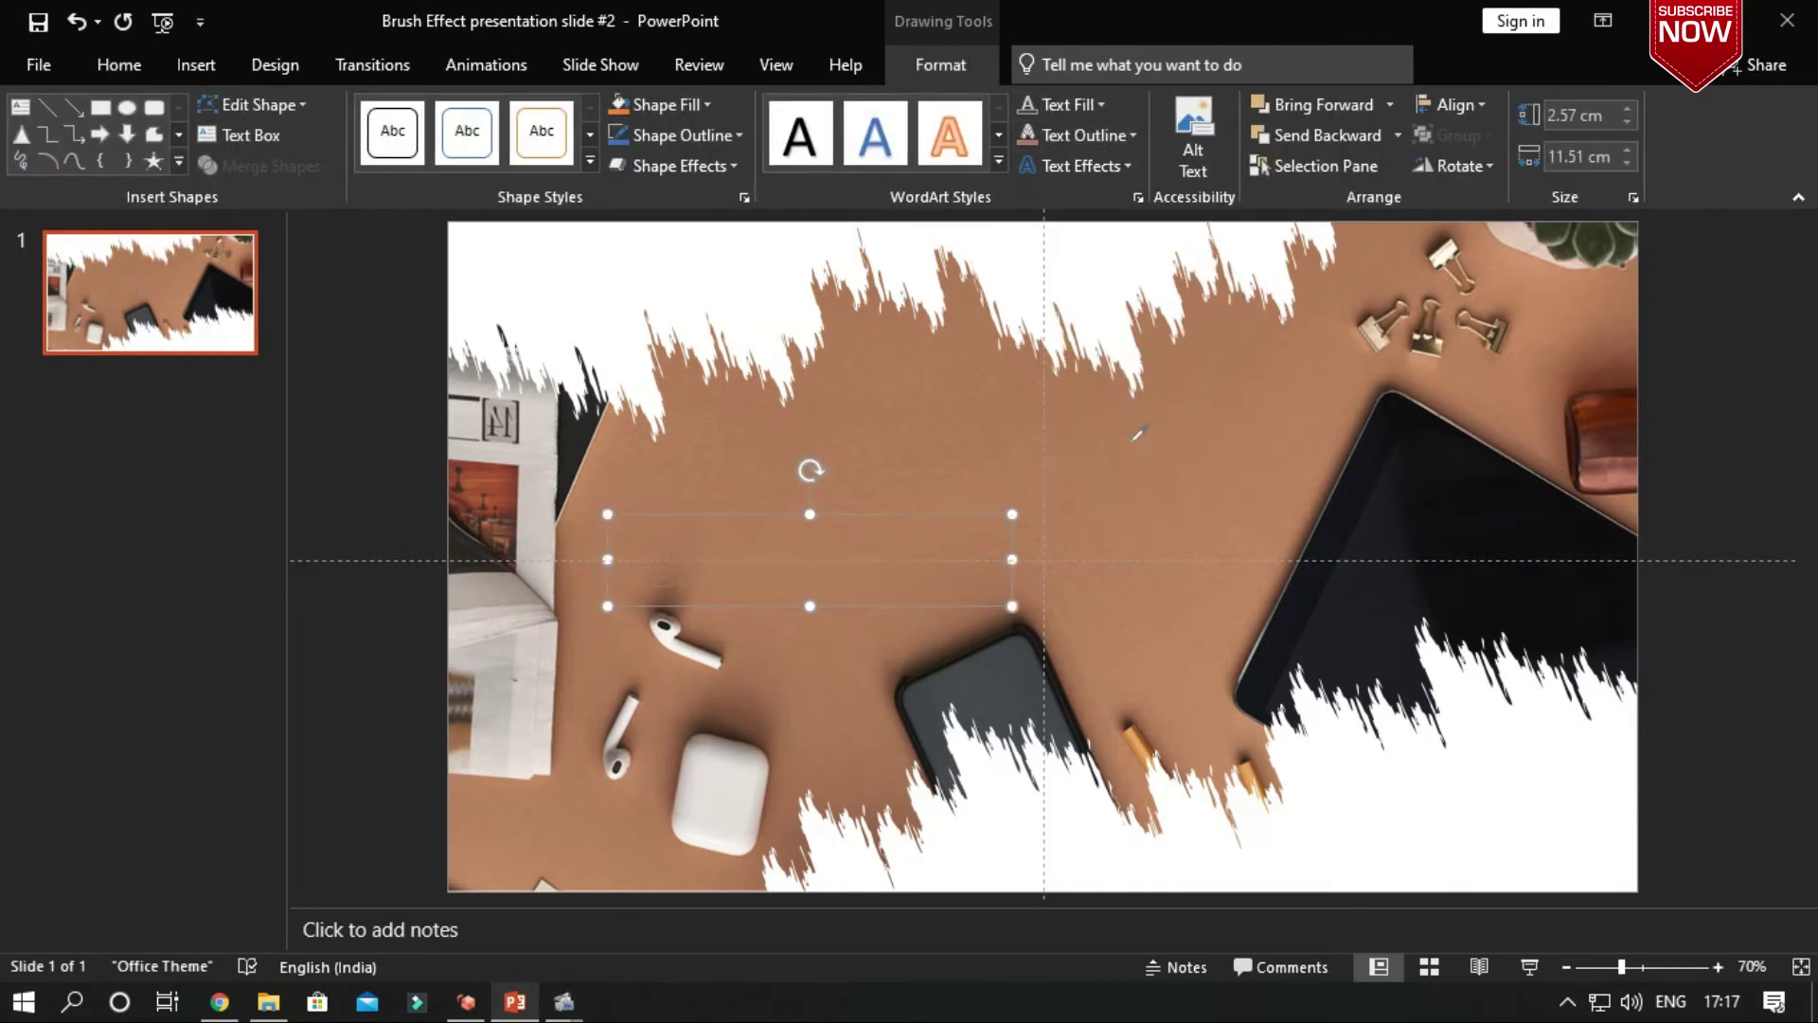
click(1106, 134)
click(1136, 452)
drag(954, 254, 1456, 257)
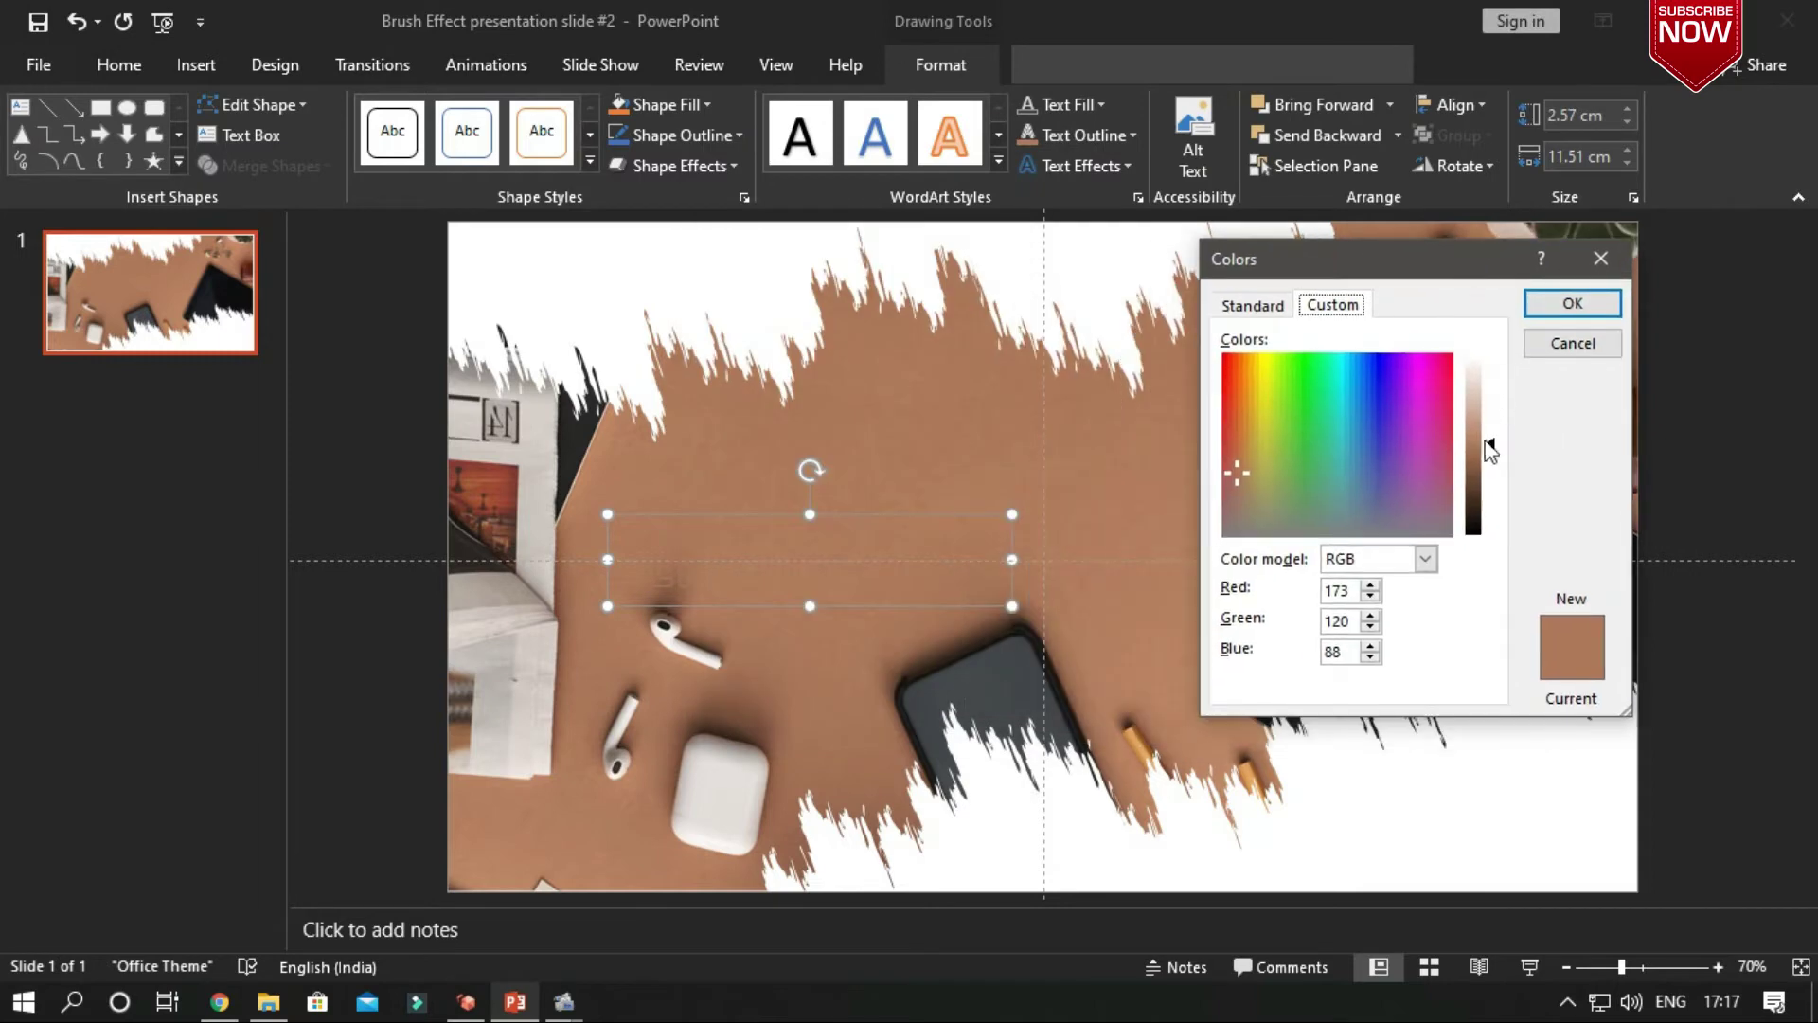
drag(1490, 454, 1493, 488)
key(Return)
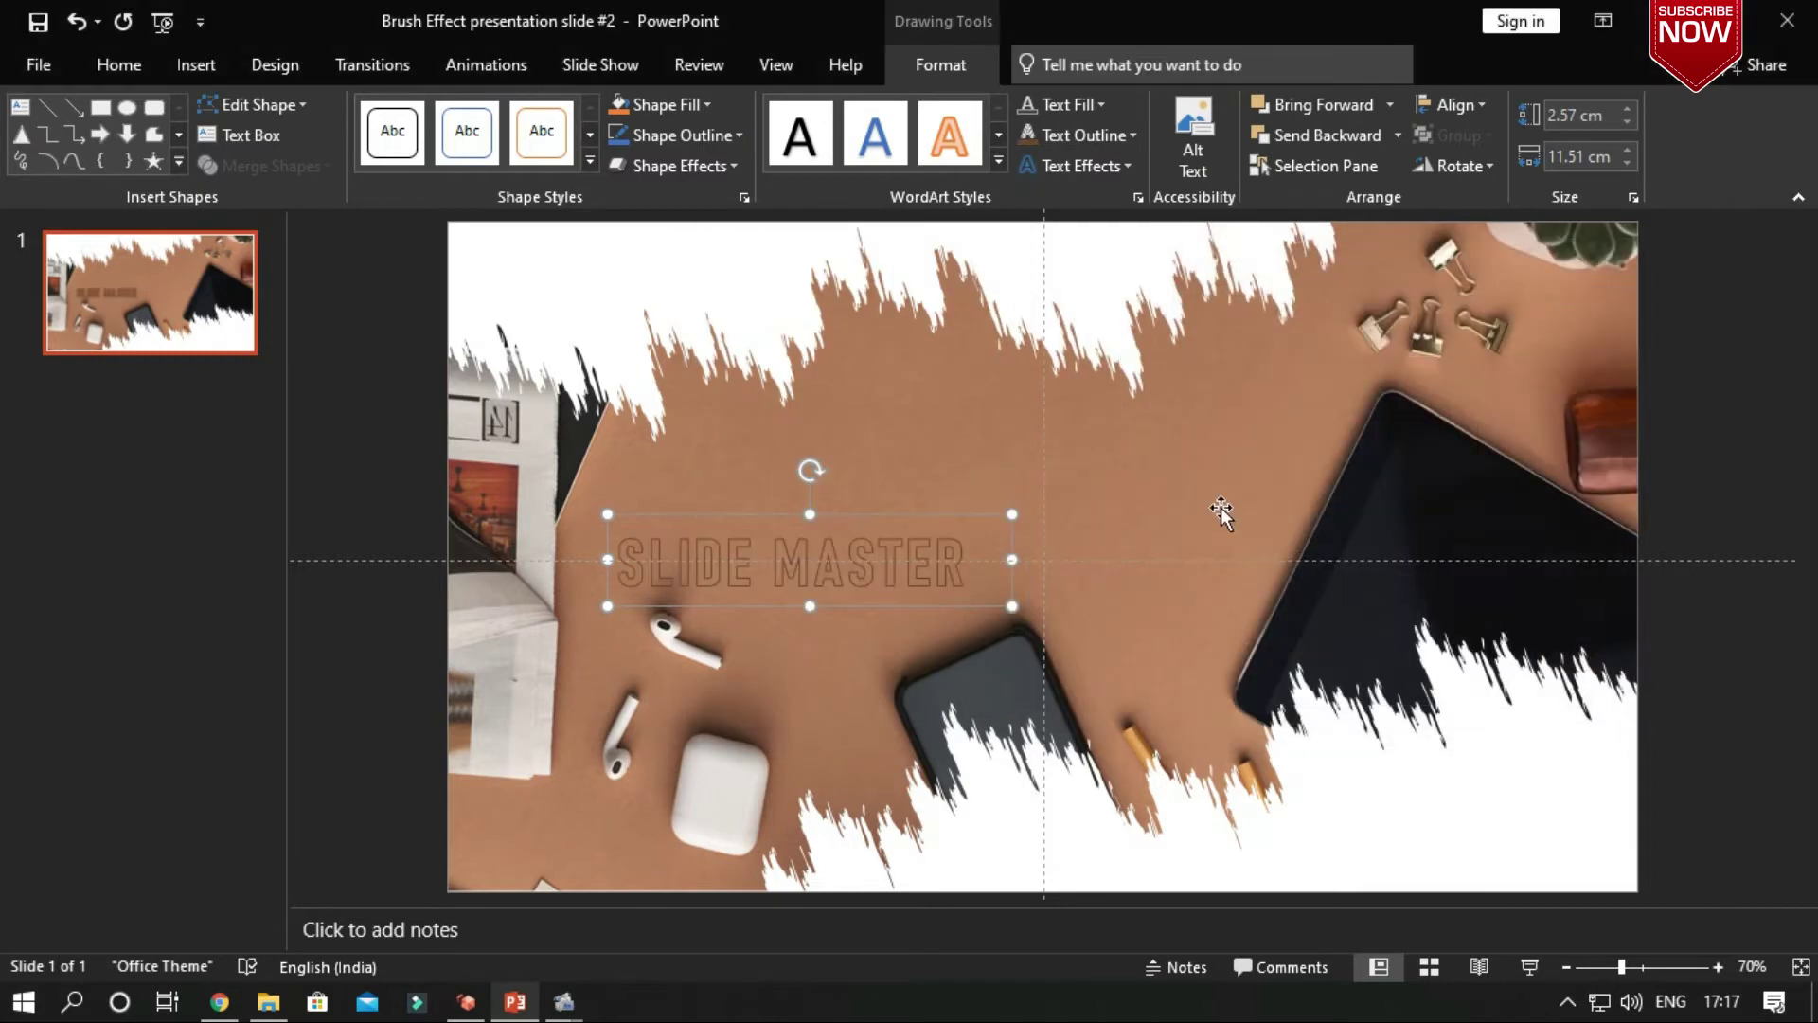
click(1119, 501)
click(1697, 401)
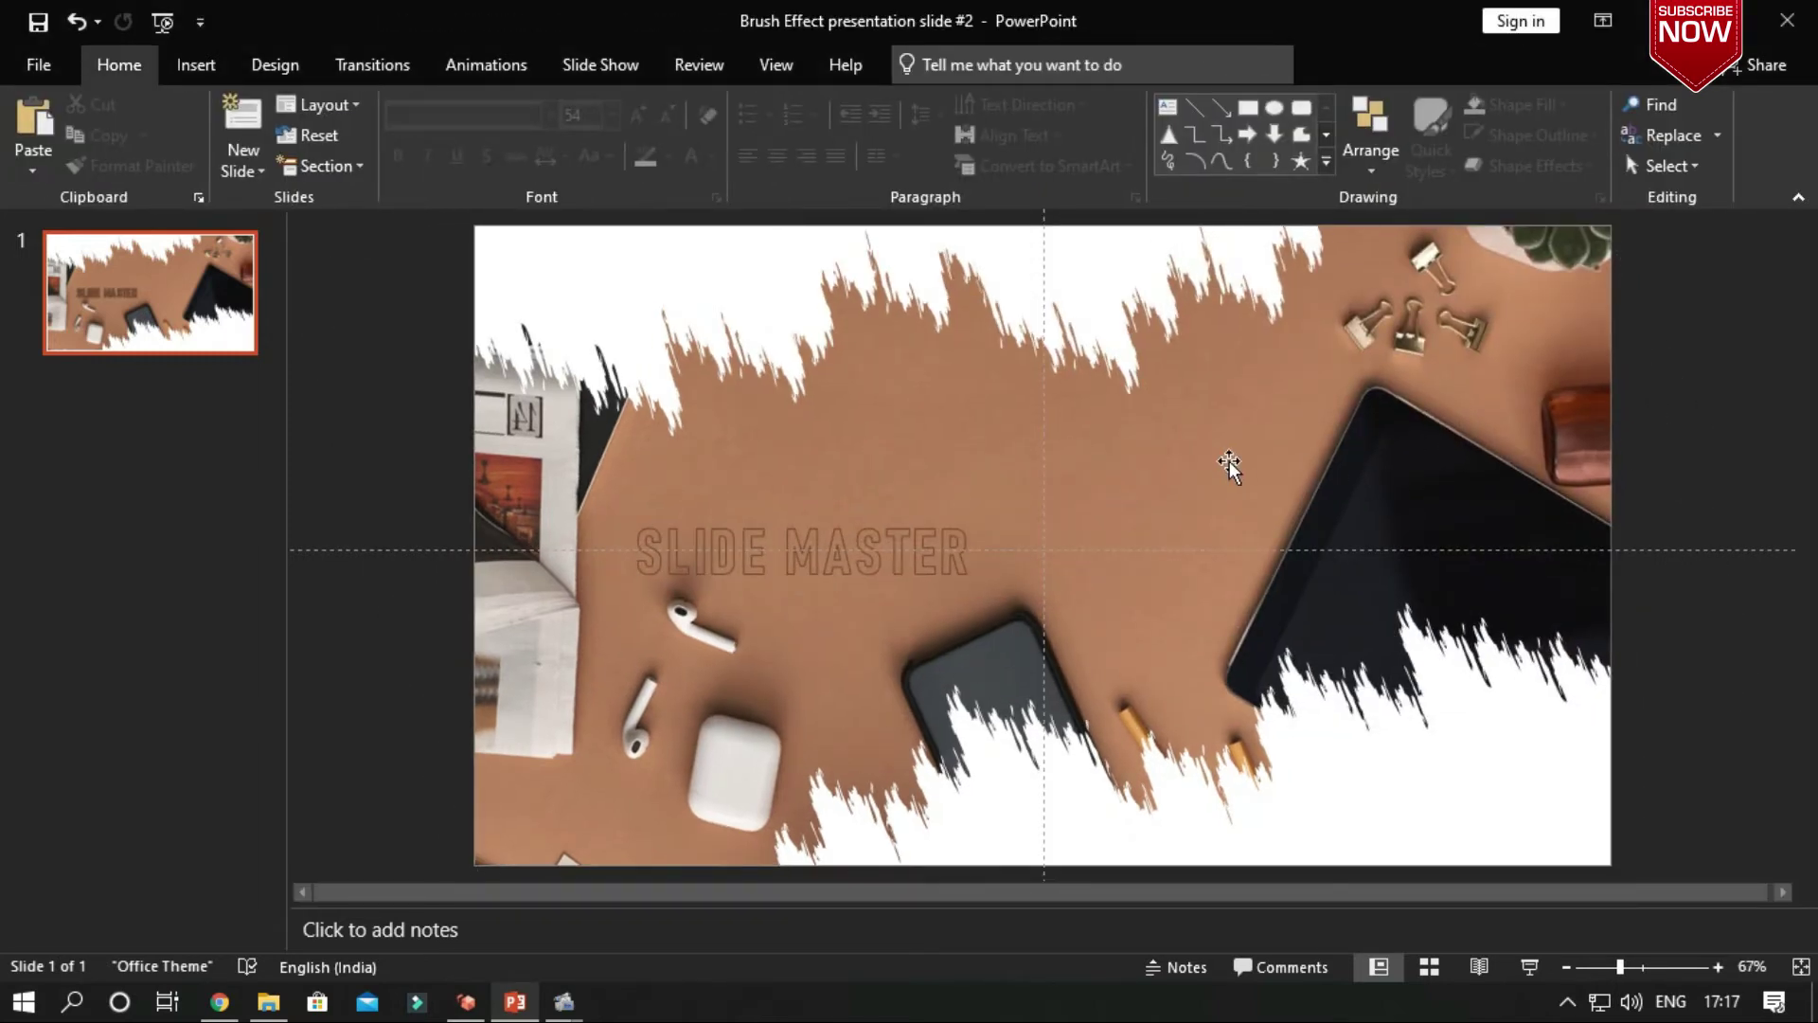
Insert the gear, gauge and target icons from the Analytics category and place them to the upper right of the title text.
click(209, 72)
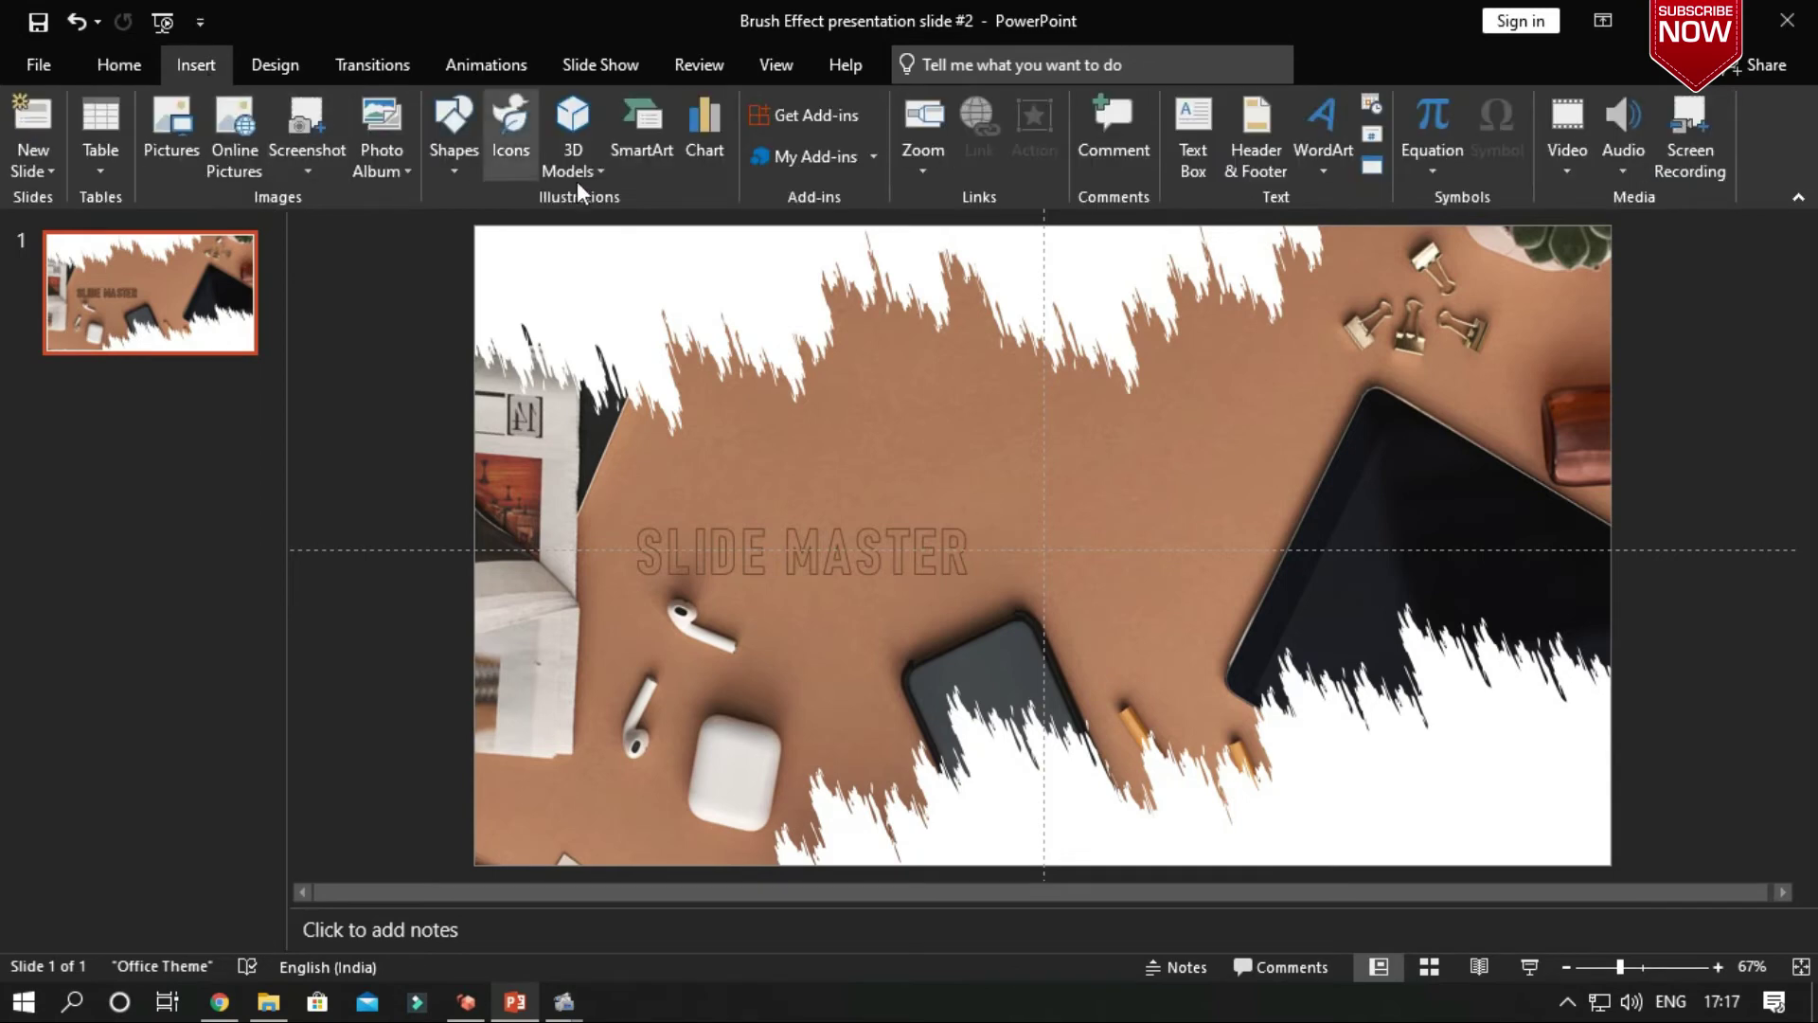
click(524, 115)
scroll(1070, 345, down, 1)
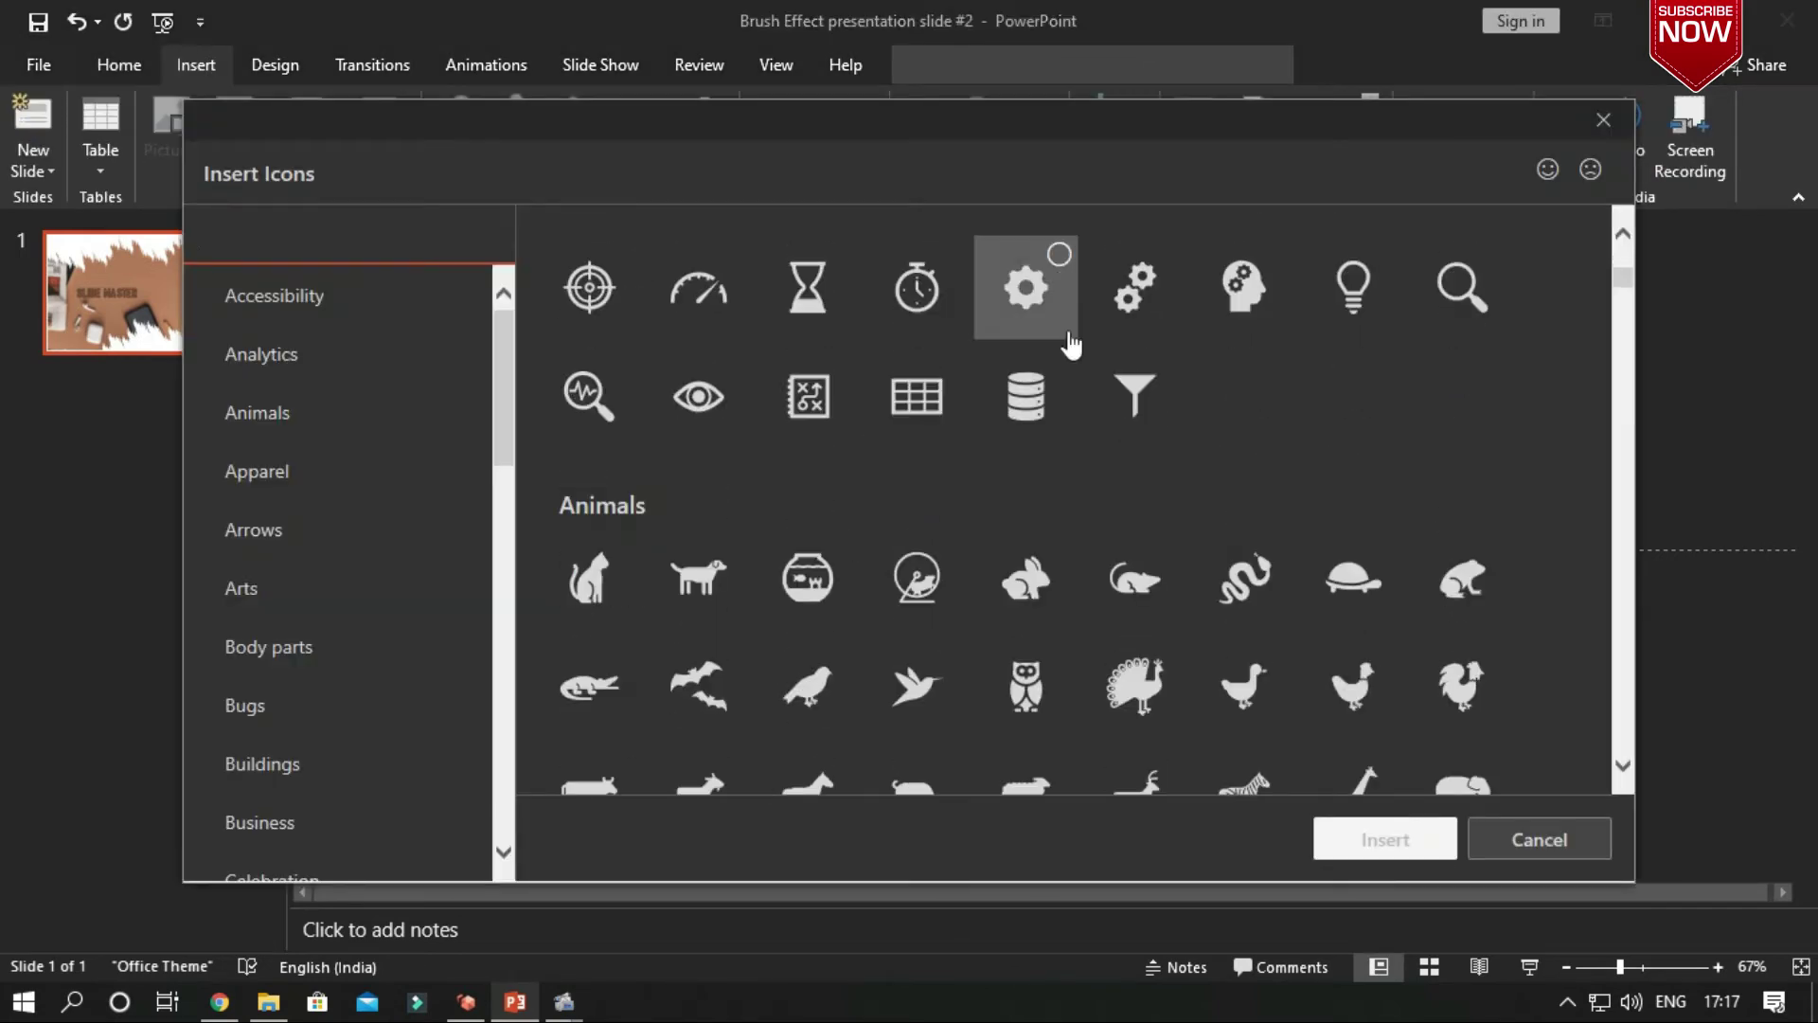
click(699, 286)
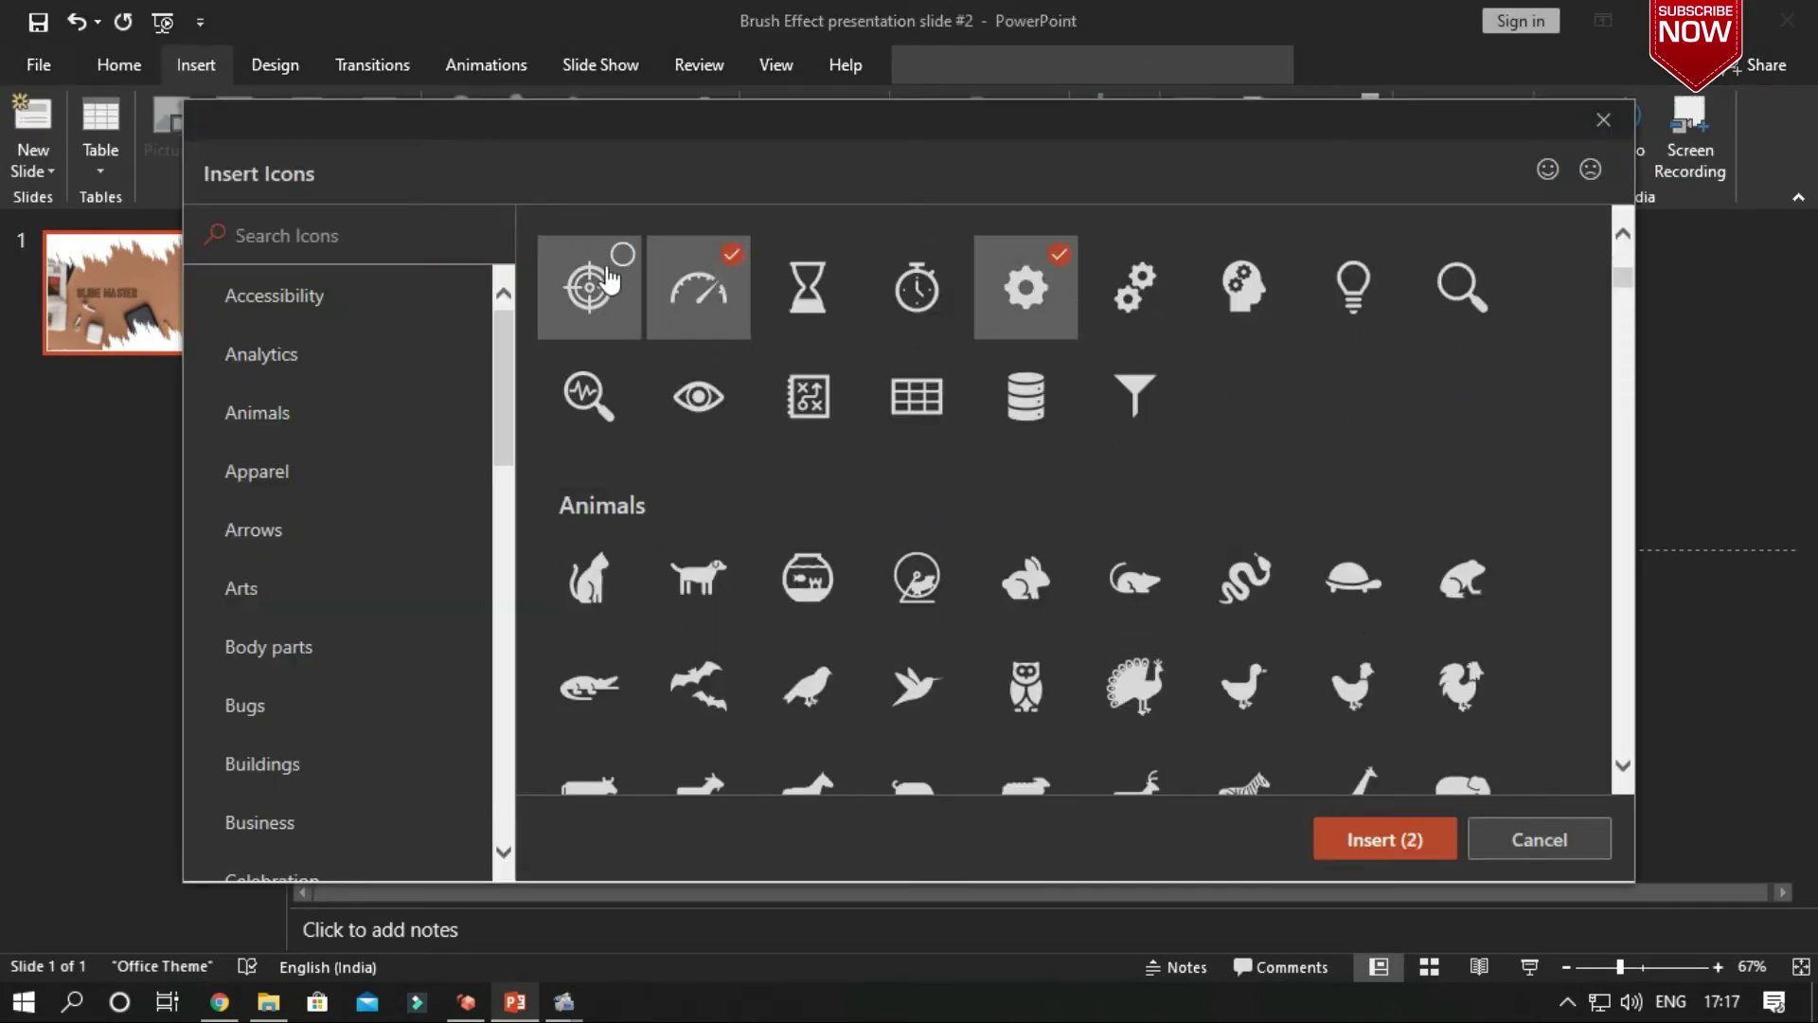
click(1408, 833)
drag(1064, 568, 1117, 478)
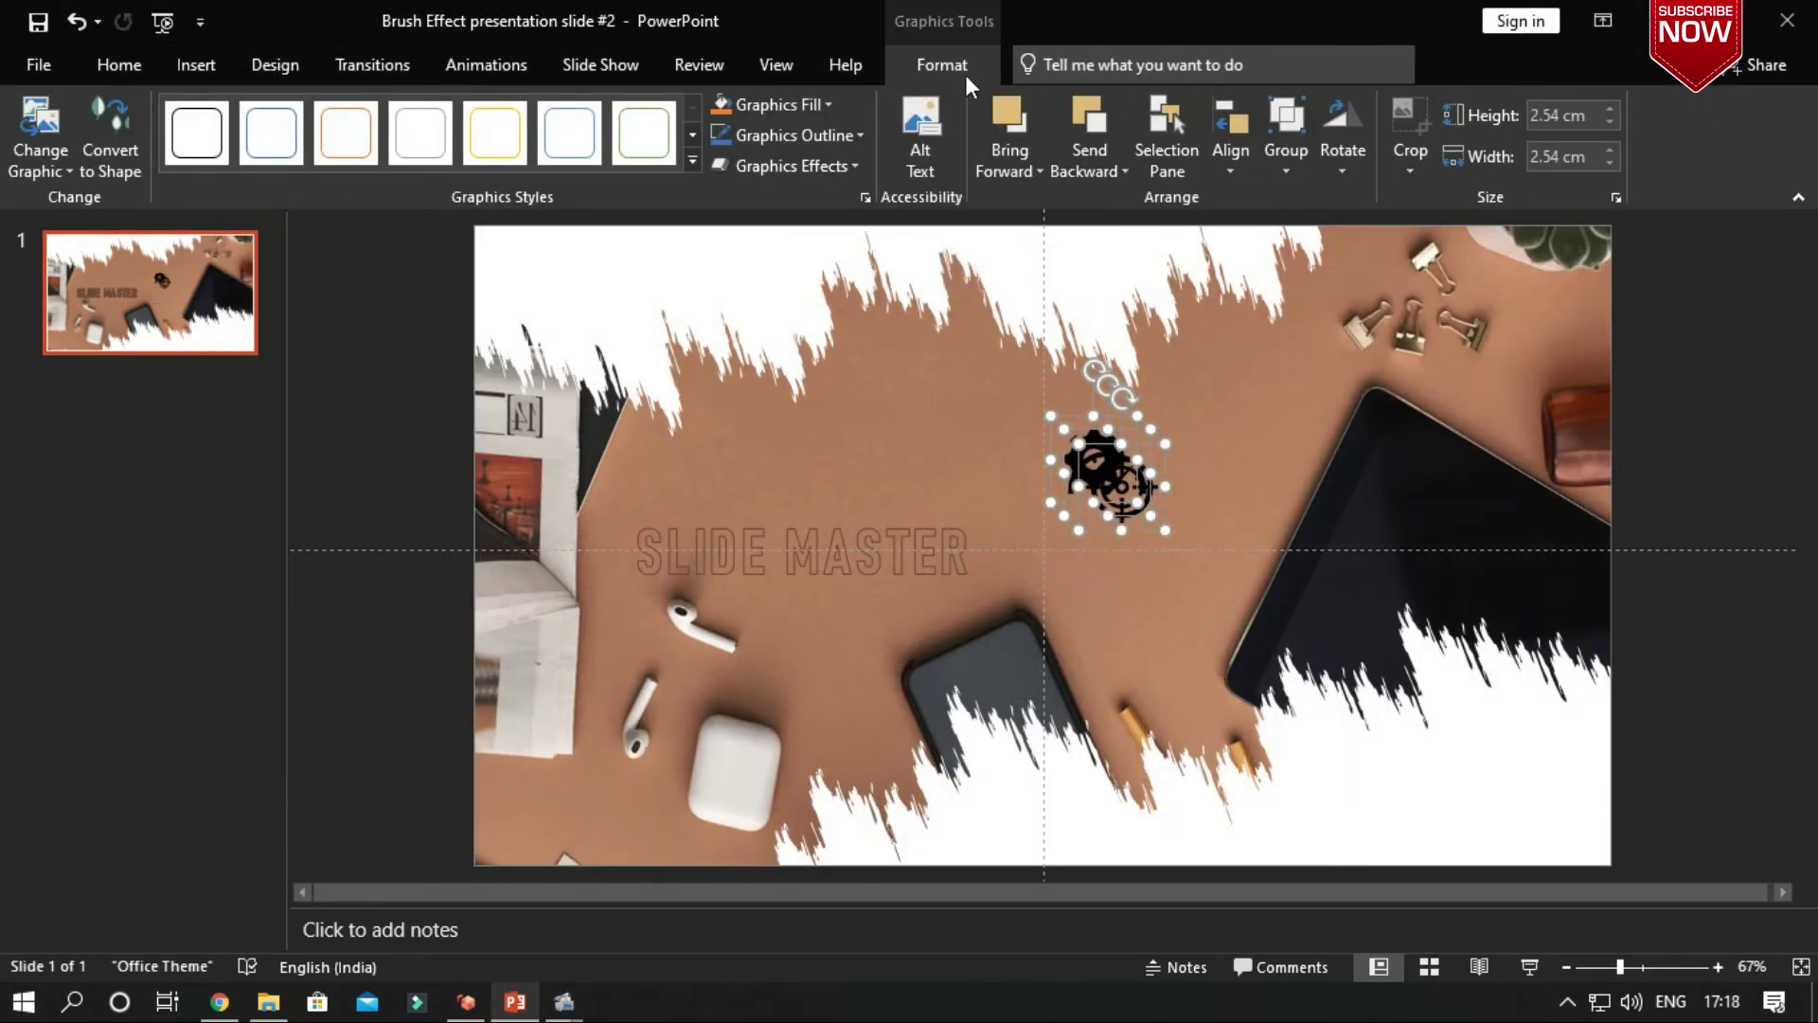
Give the three icons no fill and a 1½ pt outline in the recently used dark brown.
click(777, 104)
click(792, 392)
click(793, 142)
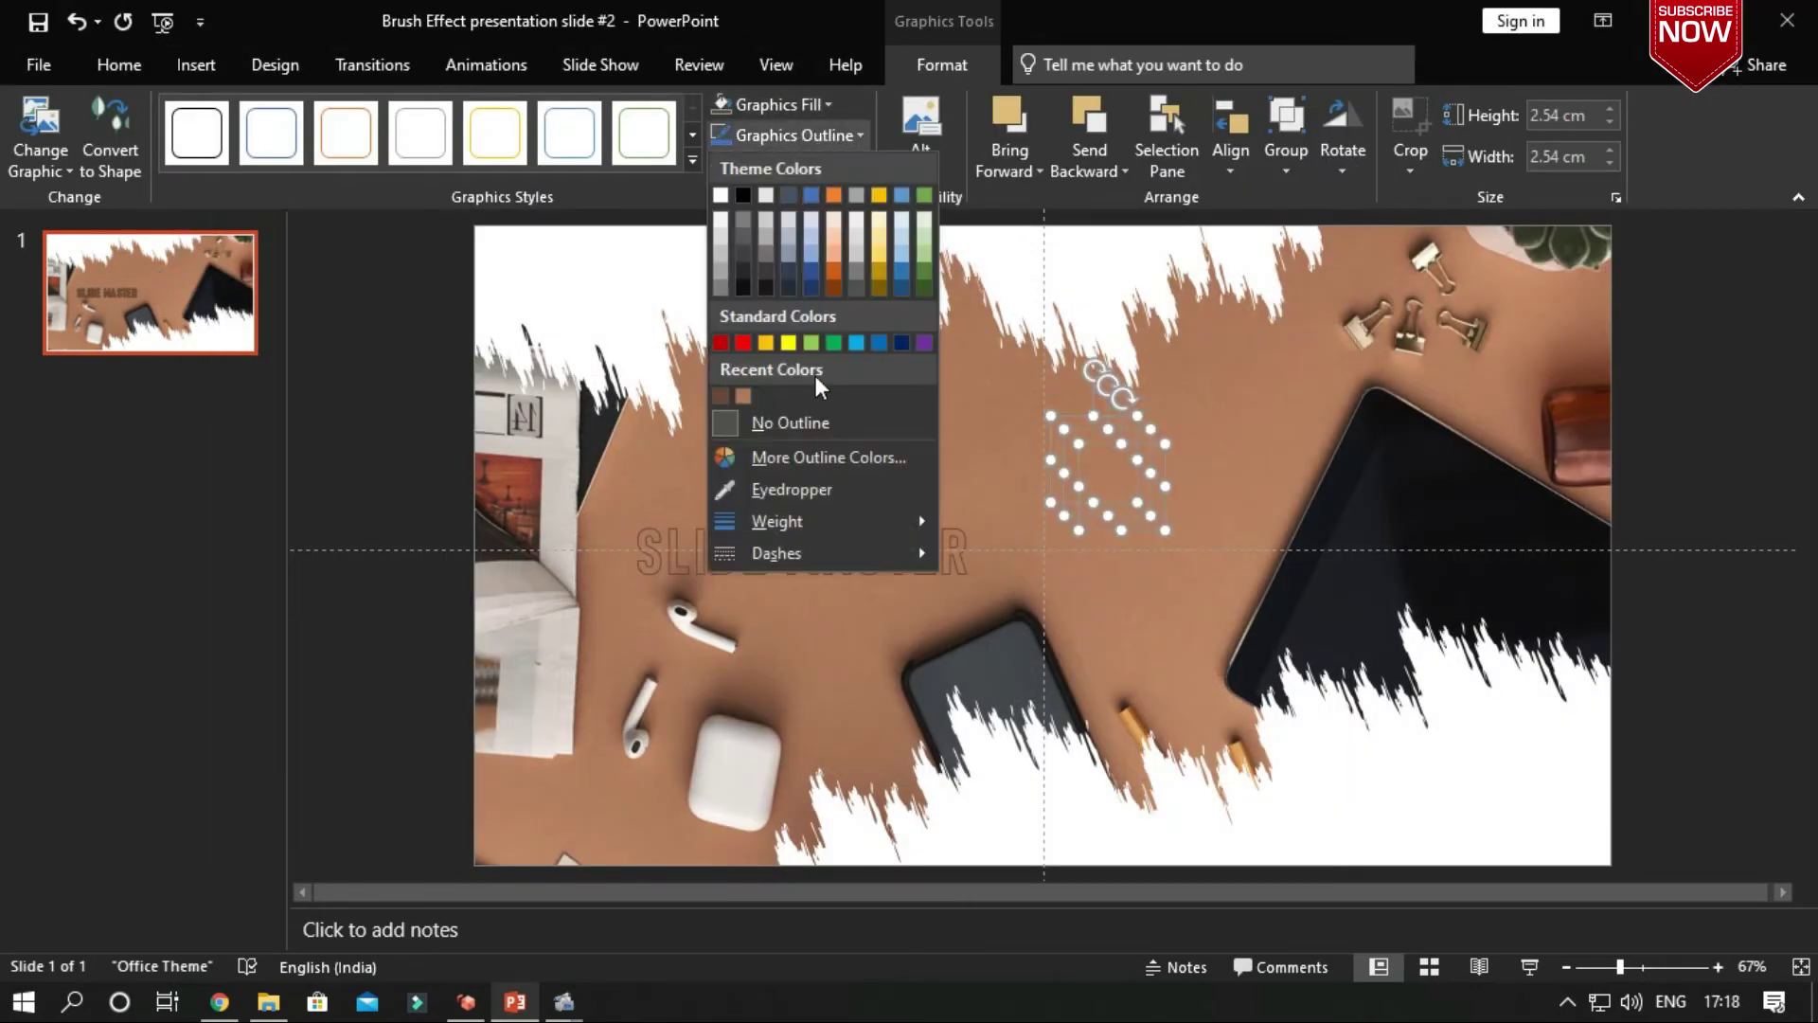
click(731, 394)
click(794, 134)
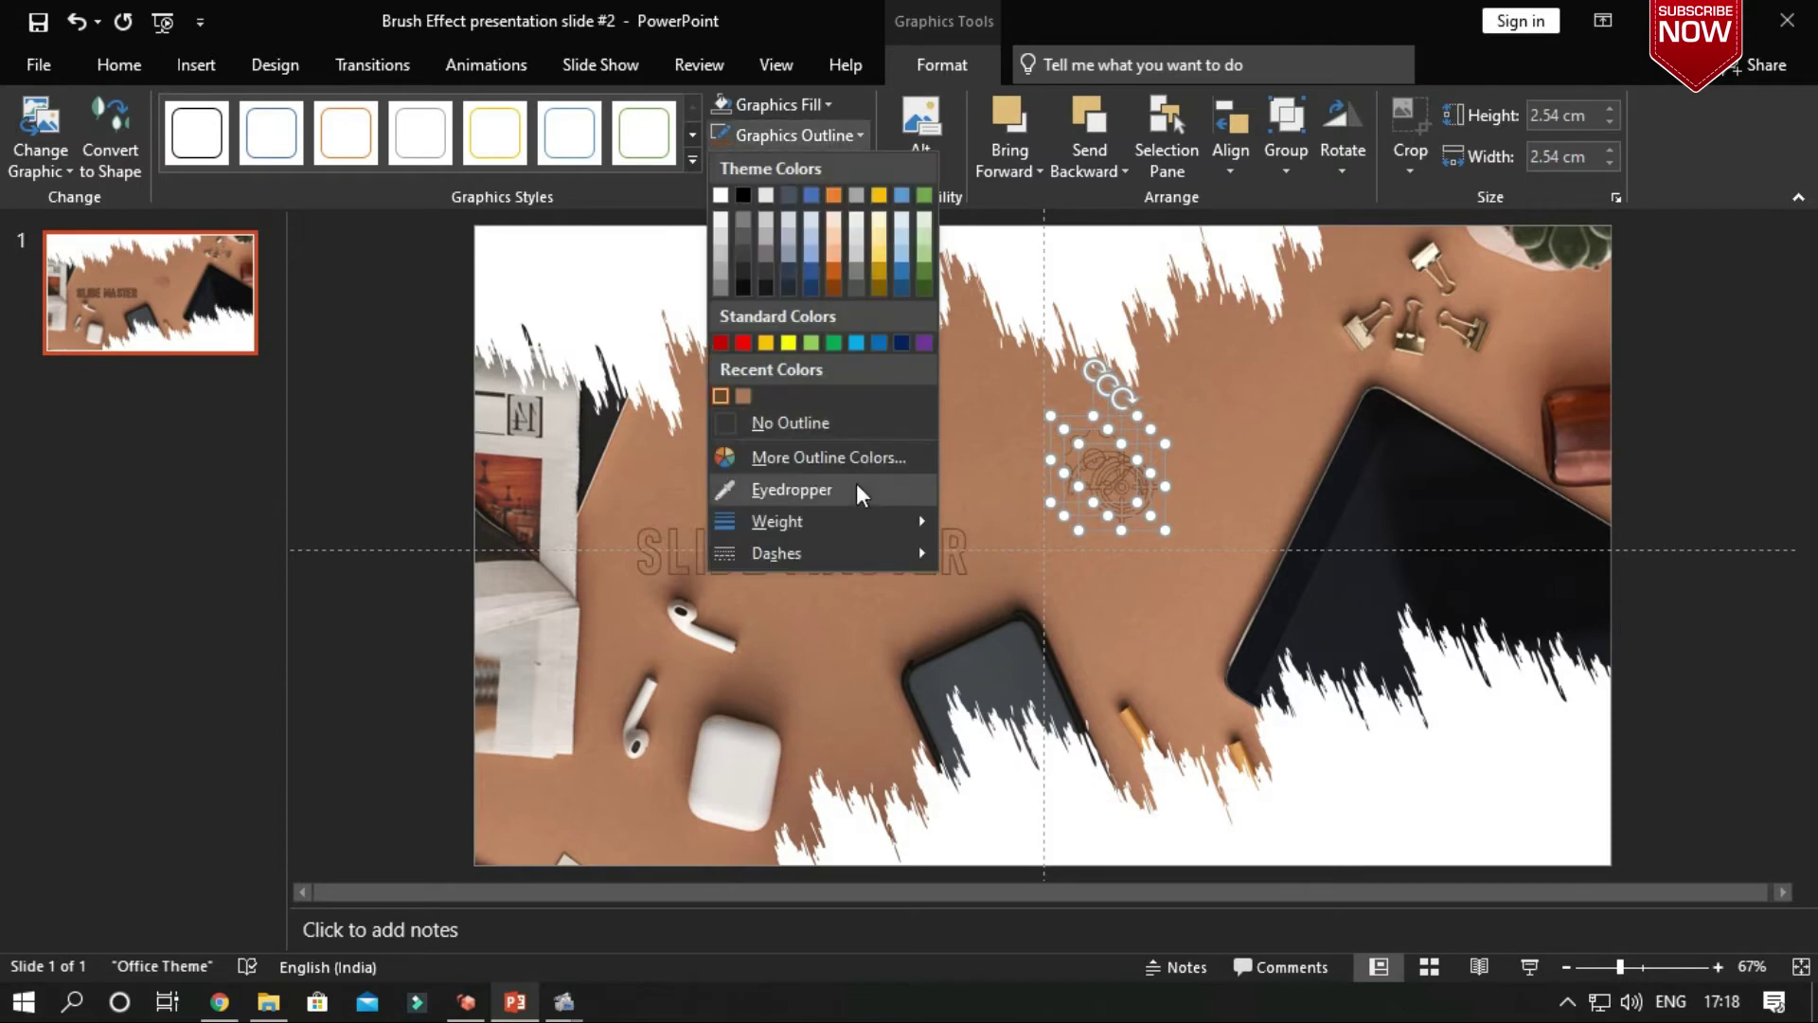
mouse_move(833, 521)
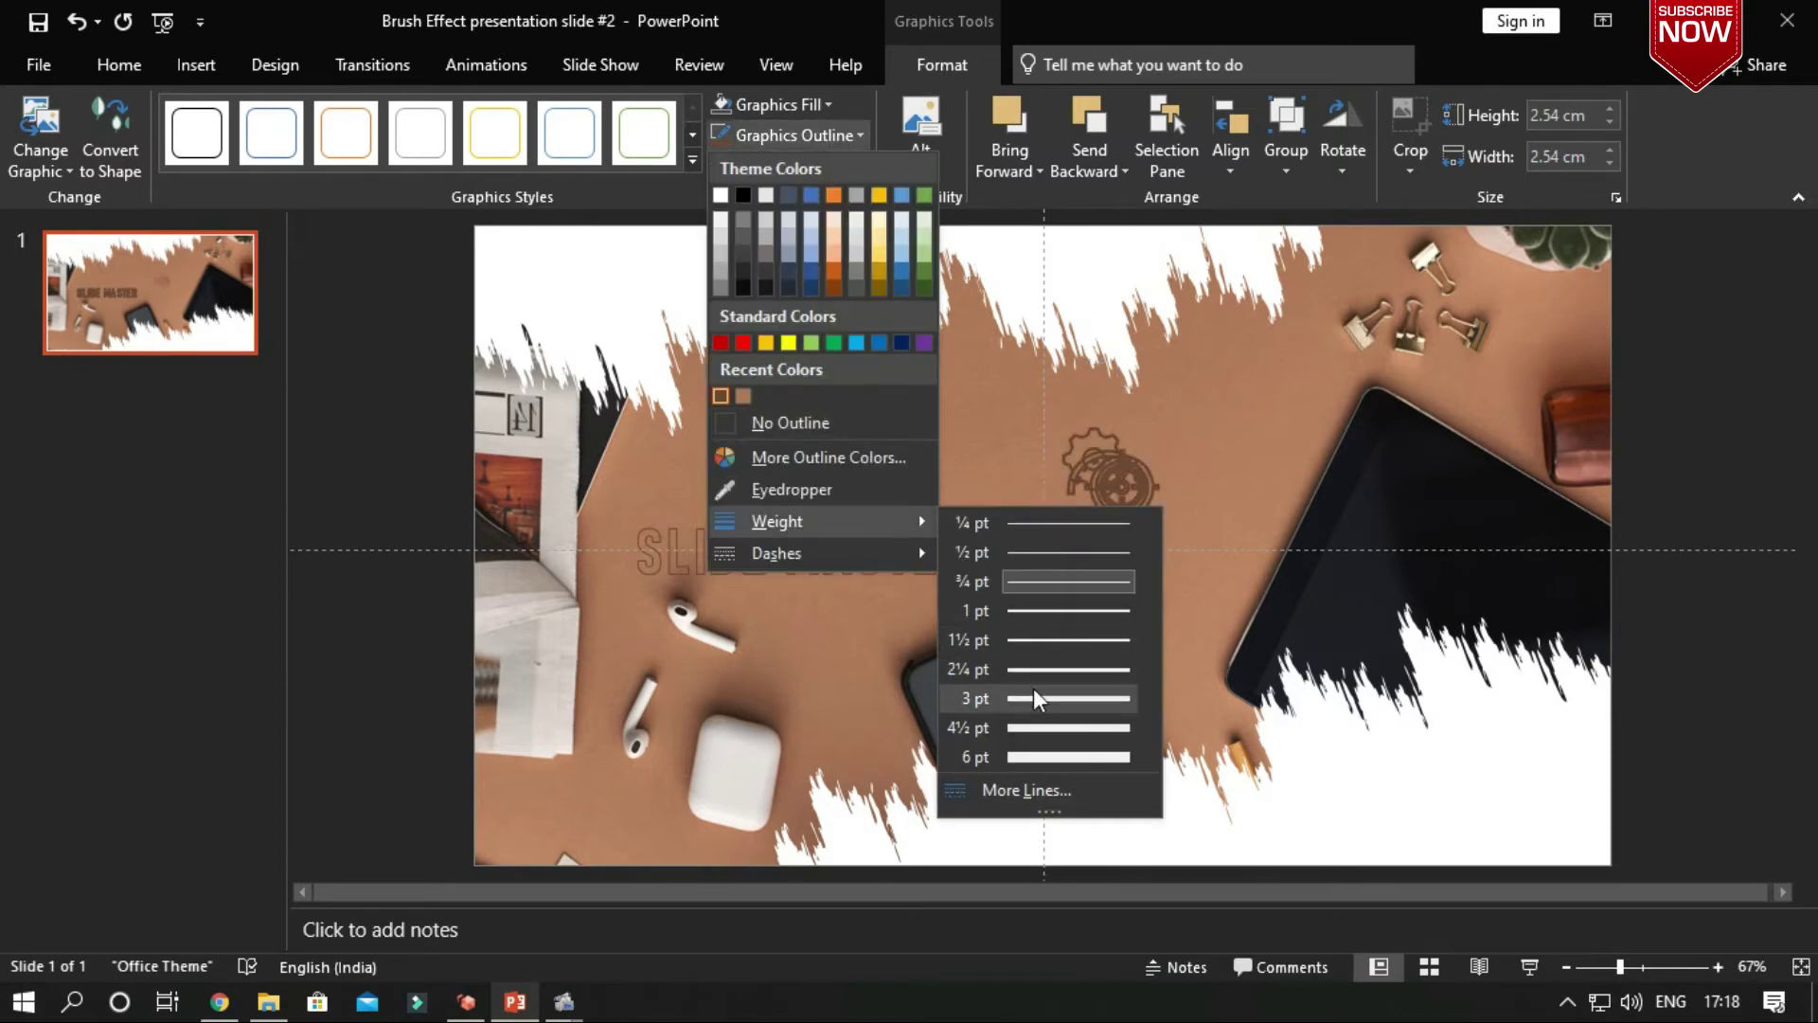
click(1036, 640)
Separate the overlapping icons and line up the gear, gauge and target in an evenly spaced horizontal row above the title text.
drag(1117, 589, 1115, 589)
drag(1117, 479, 1116, 530)
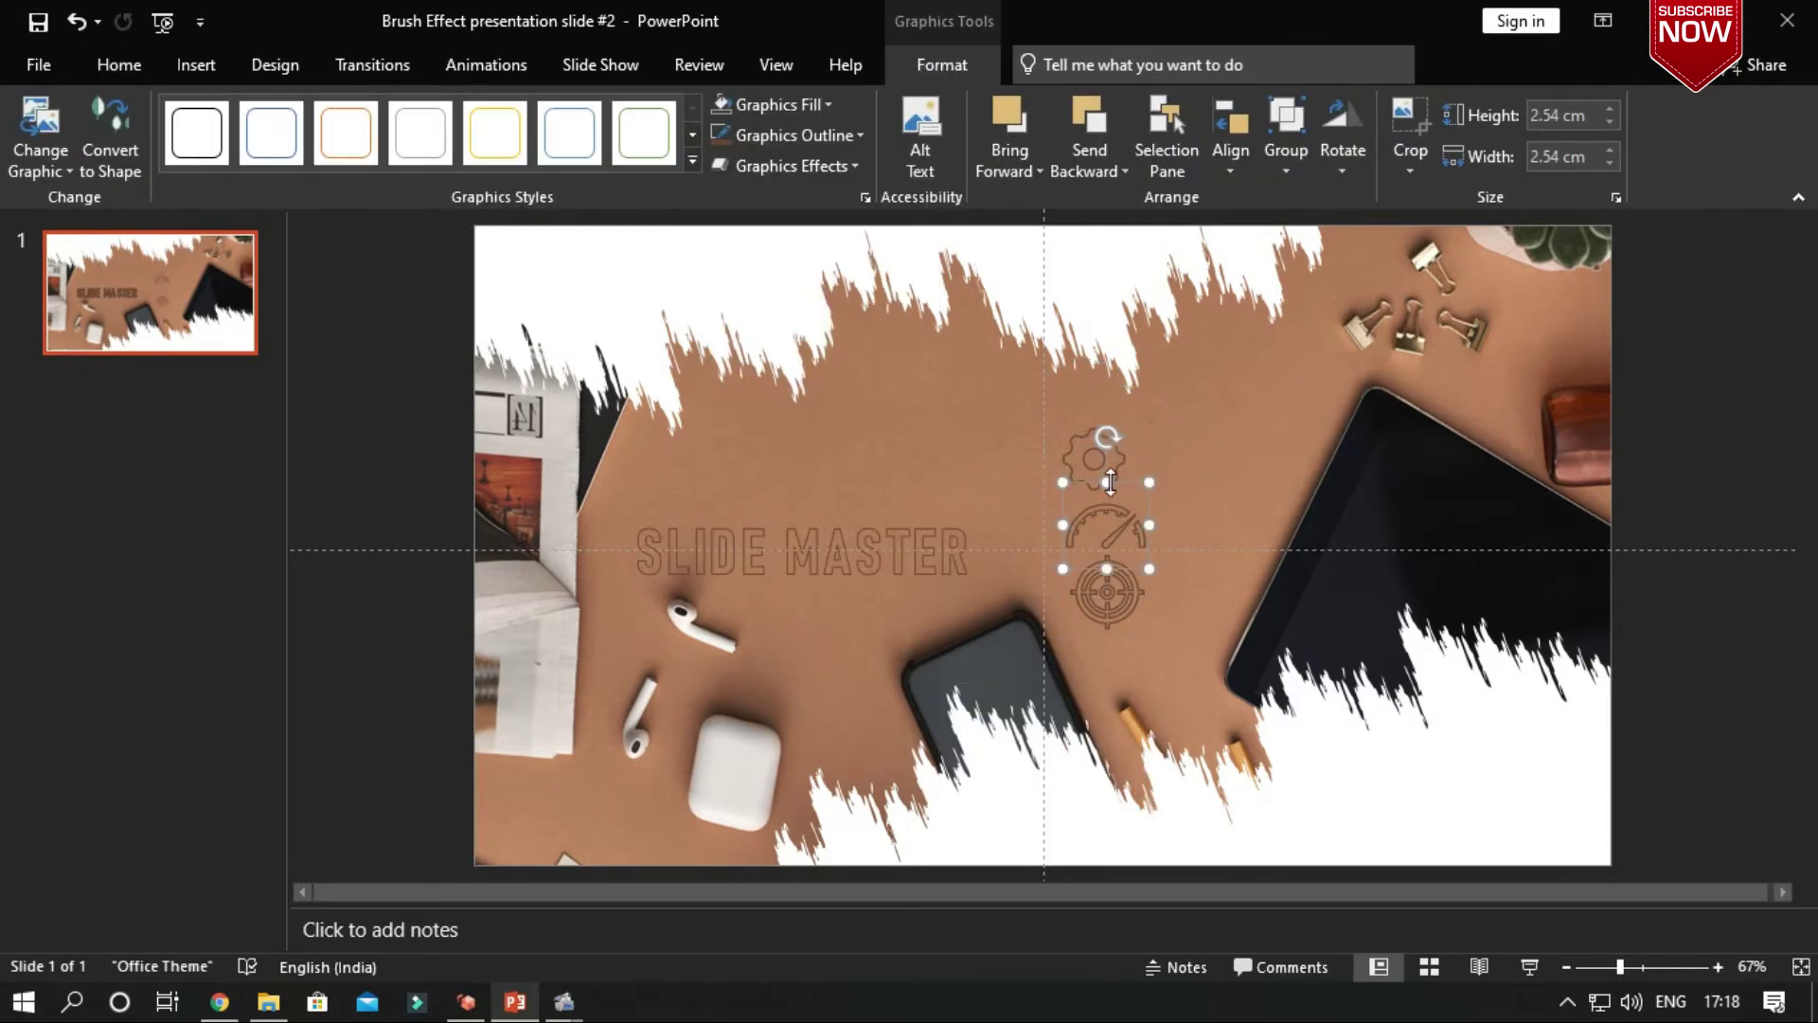
drag(1076, 446, 1027, 425)
drag(1110, 519, 1067, 523)
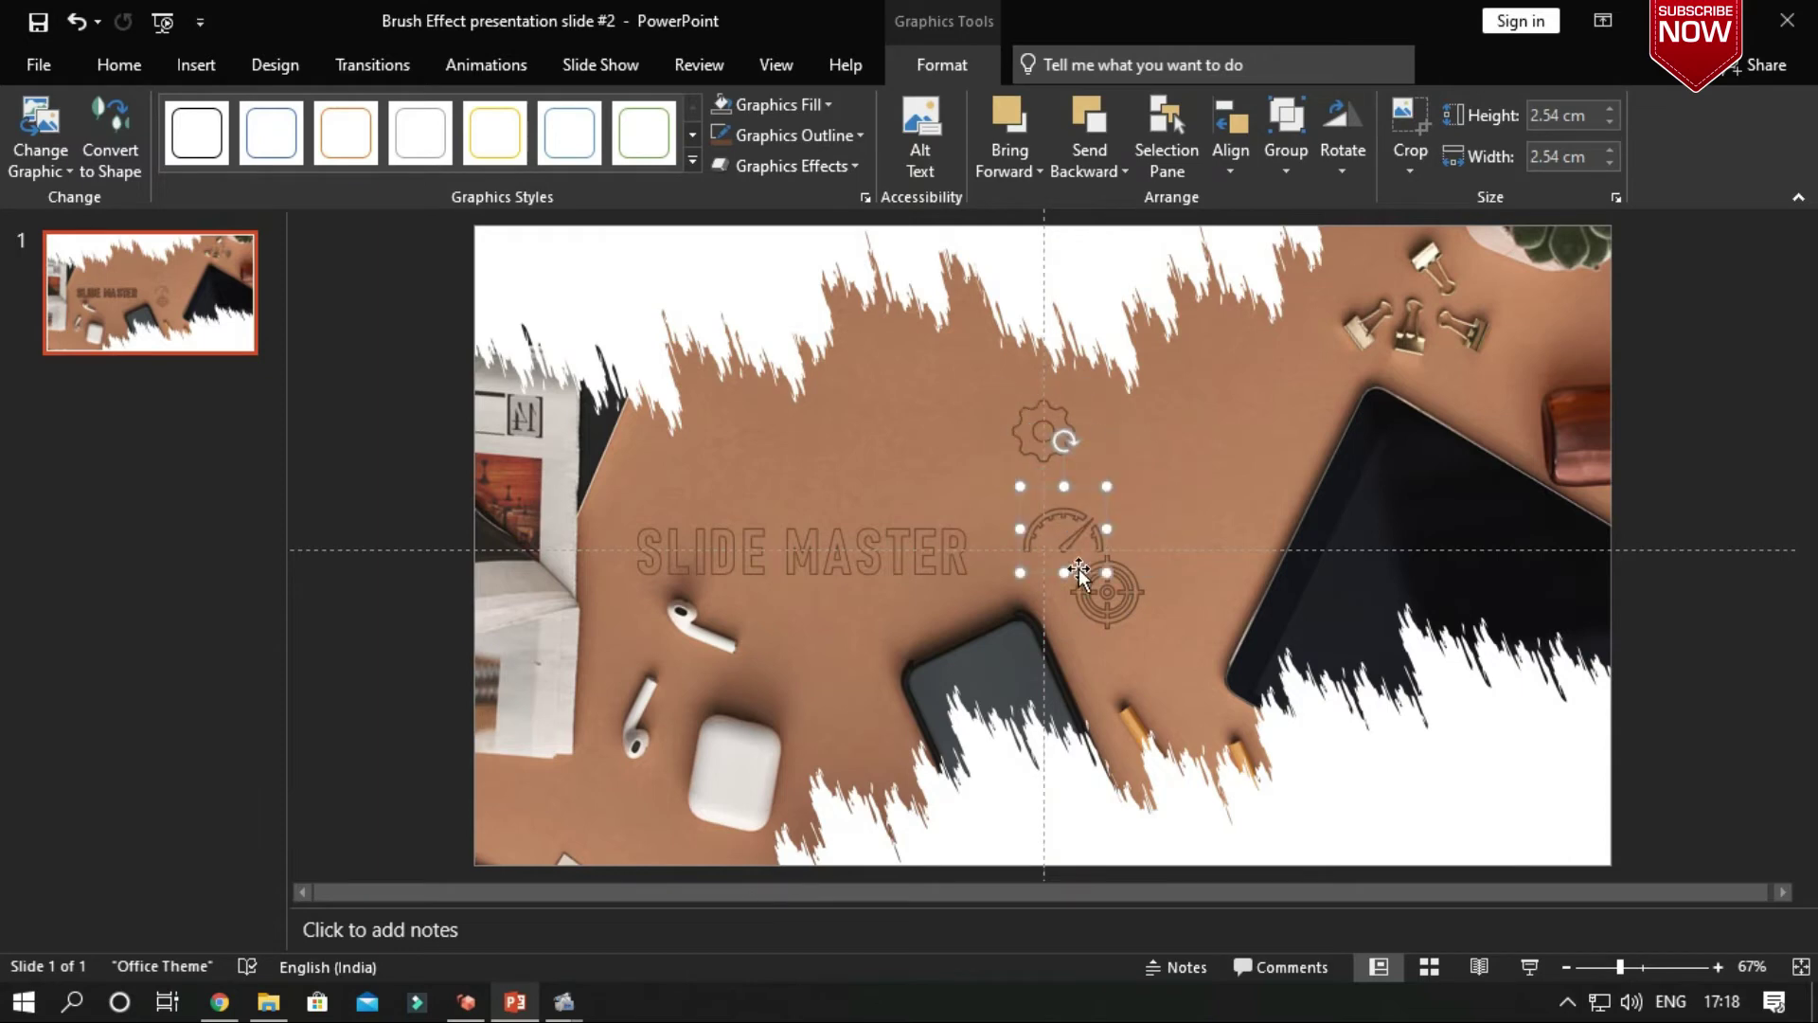
drag(1109, 594, 1065, 617)
drag(1033, 417, 874, 414)
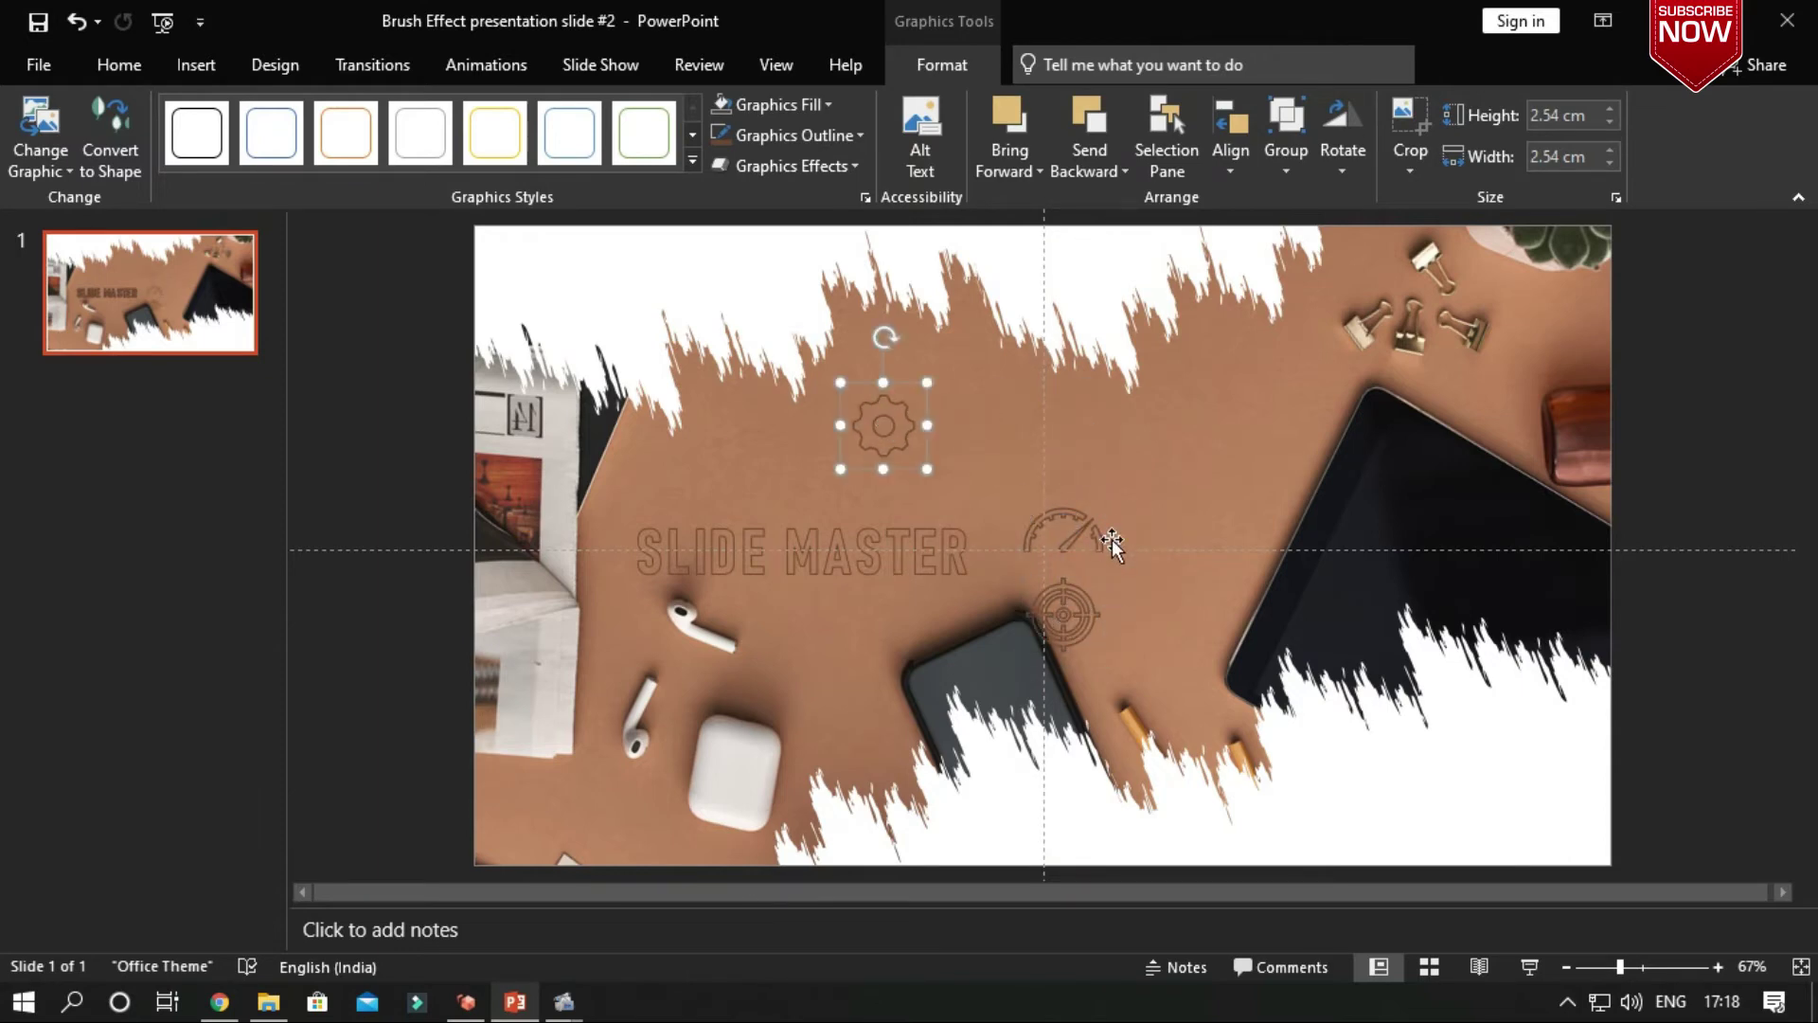
drag(1098, 538, 1091, 435)
click(1073, 608)
drag(1073, 608, 1211, 420)
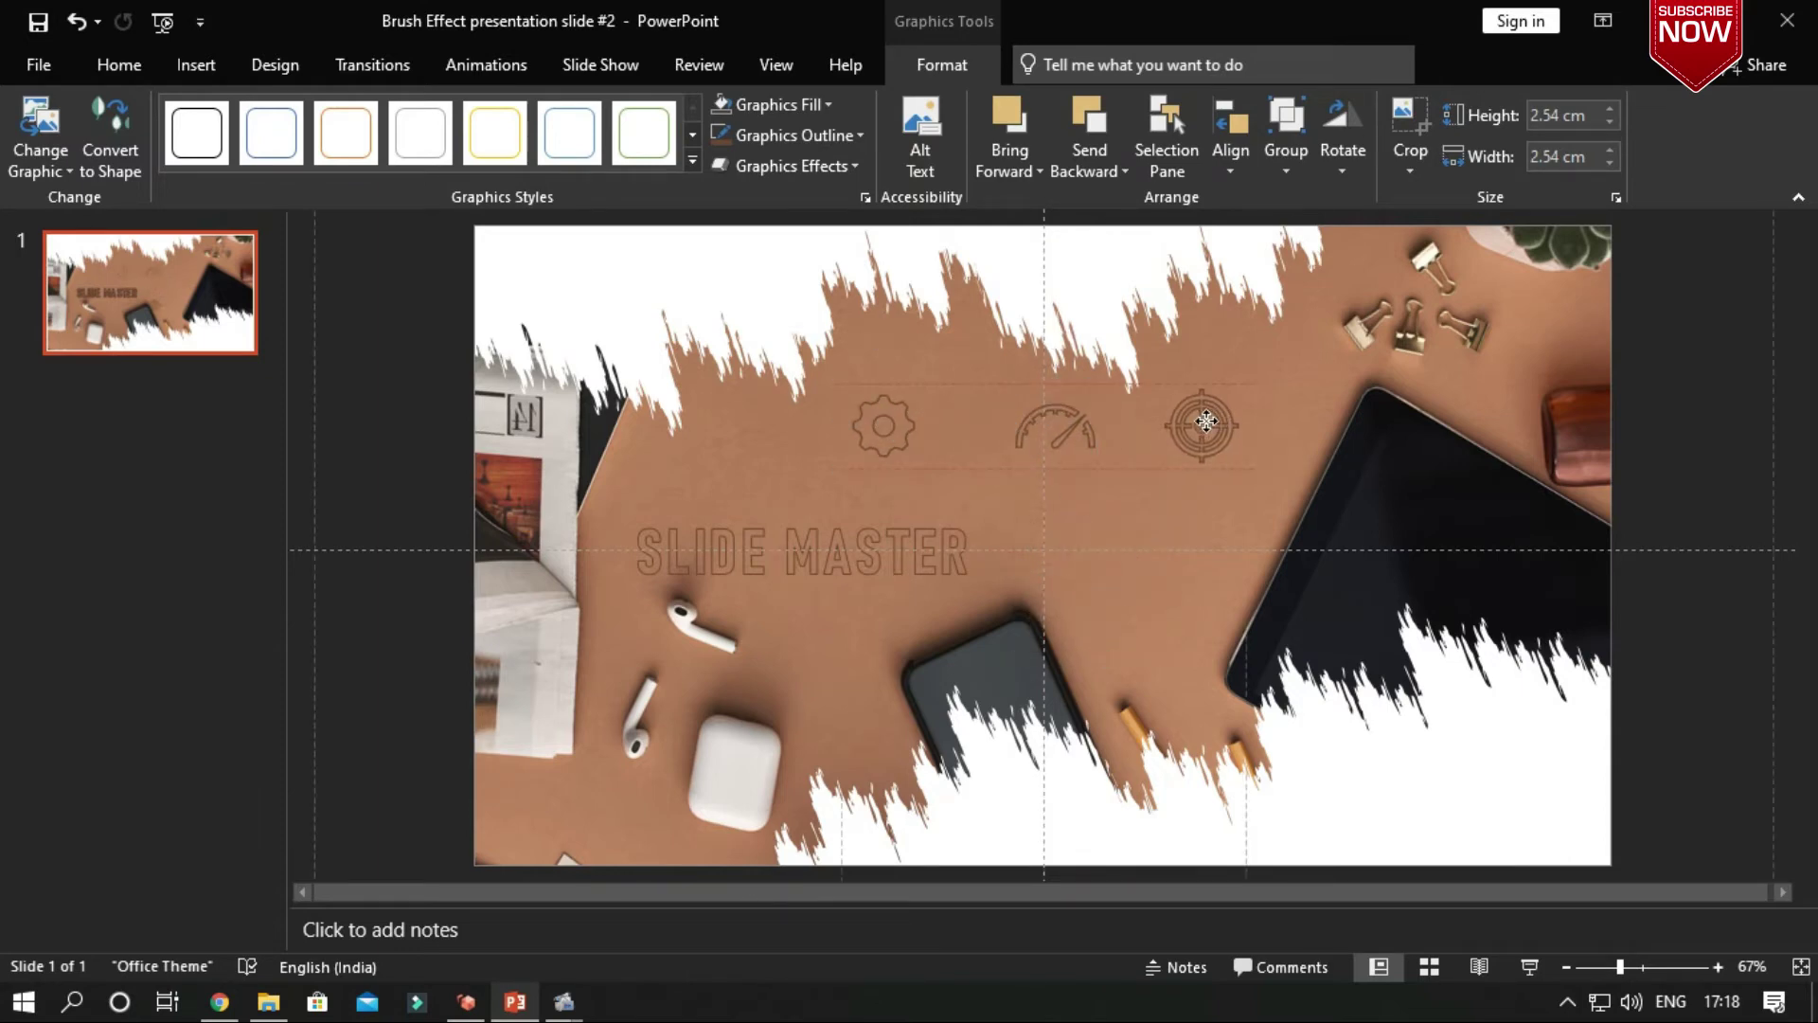